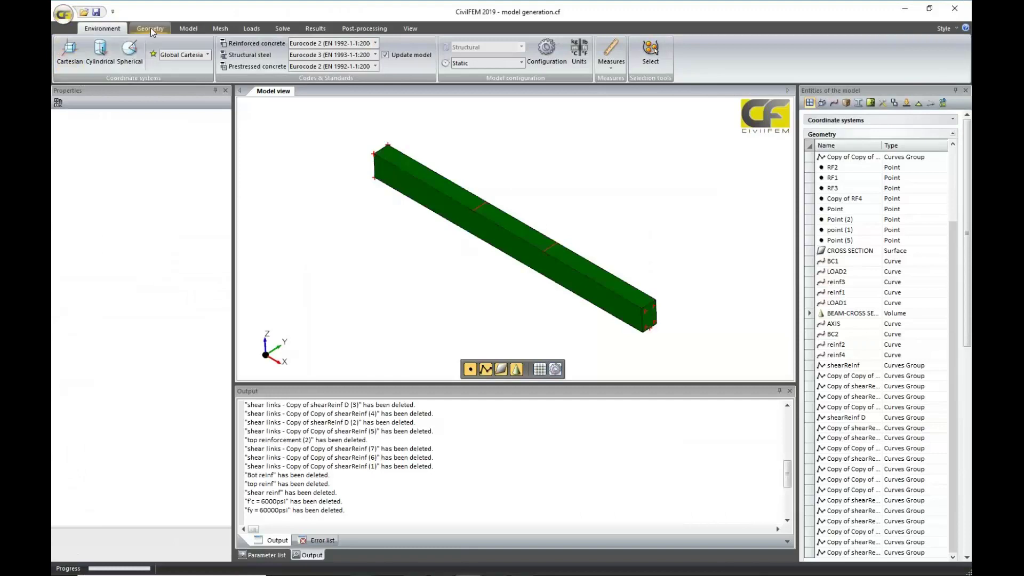
Show the Geometry tools and orbit and zoom to look along the three-segment beam volume
{"action": "left_click", "coordinate": [150, 29]}
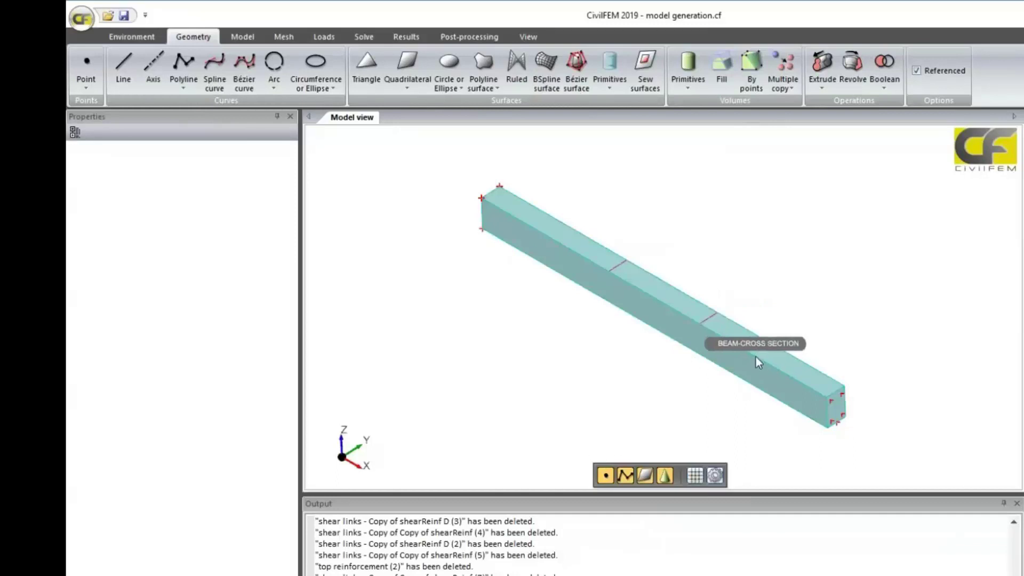
{"action": "middle_click_drag", "start_coordinate": [943, 353], "coordinate": [931, 329]}
{"action": "scroll", "coordinate": [931, 328], "scroll_direction": "up", "scroll_amount": 3}
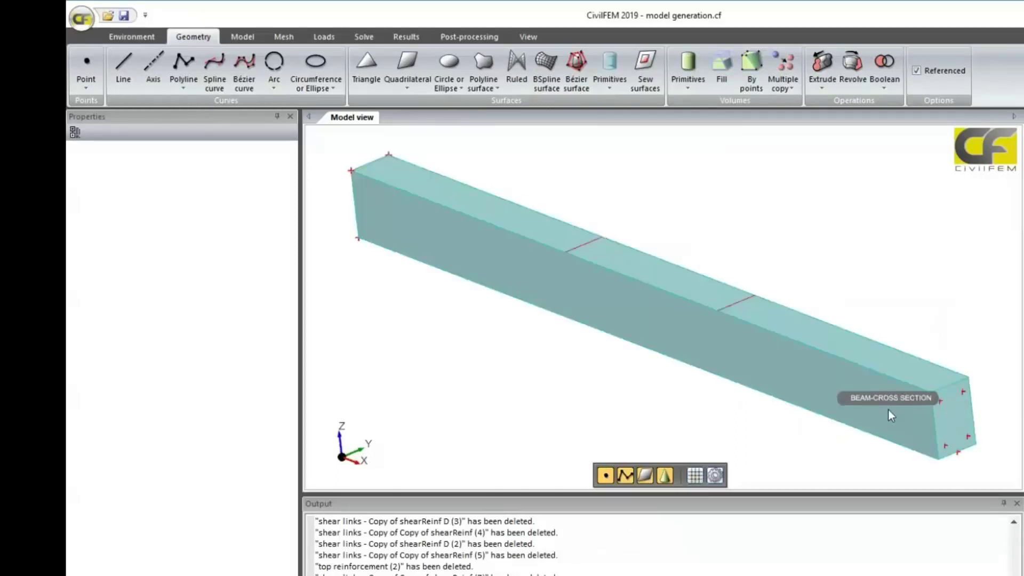
{"action": "left_click", "coordinate": [893, 411]}
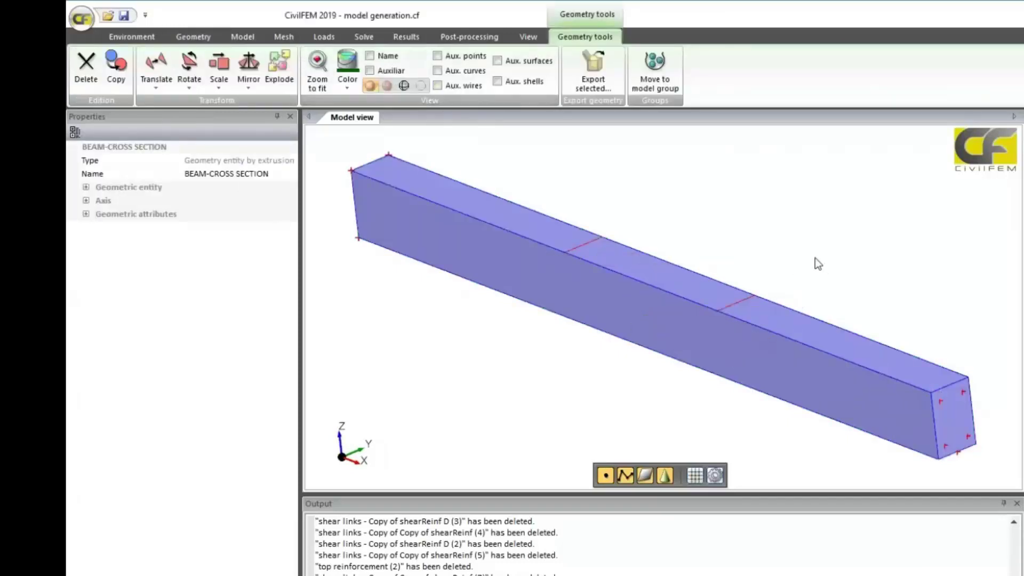
{"action": "middle_click_drag", "start_coordinate": [830, 302], "coordinate": [753, 348]}
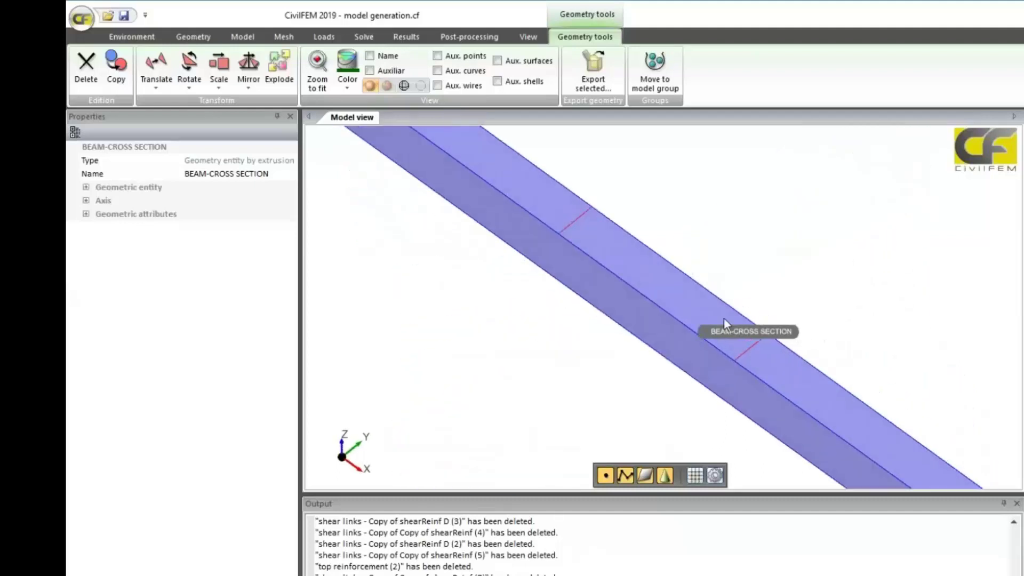
{"action": "middle_click_drag", "start_coordinate": [654, 367], "coordinate": [729, 315]}
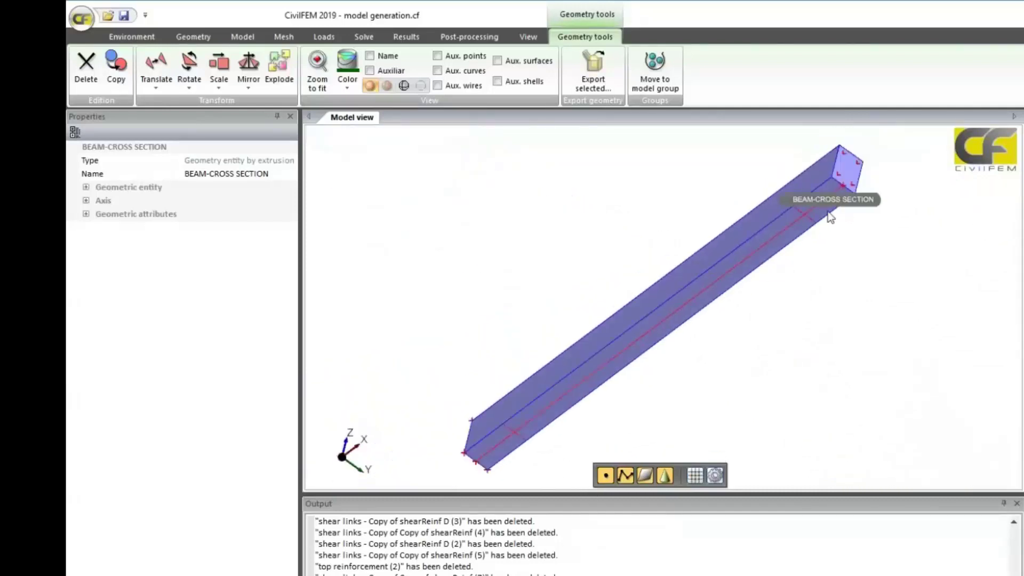
{"action": "middle_click_drag", "start_coordinate": [462, 464], "coordinate": [708, 274]}
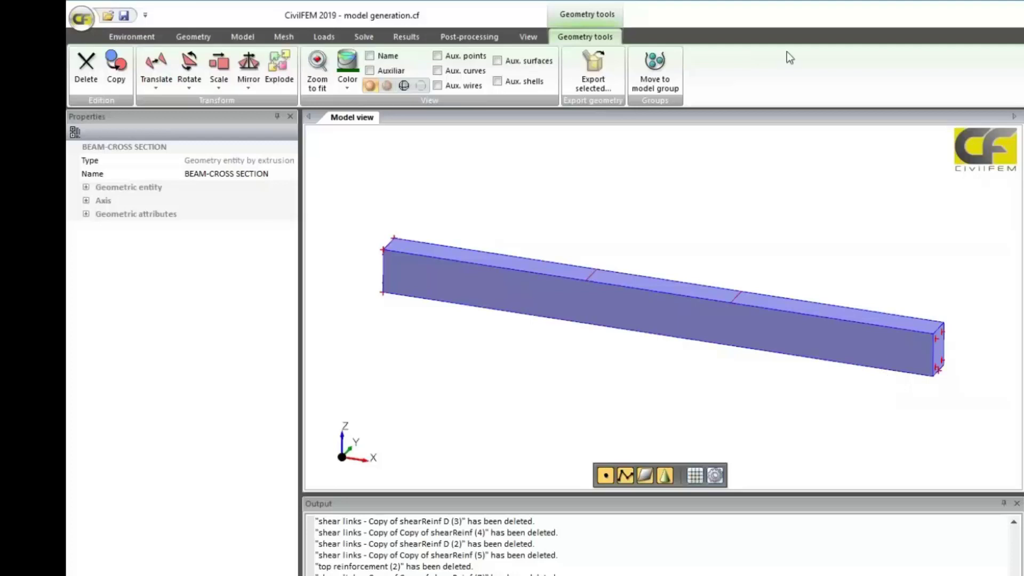
{"action": "scroll", "coordinate": [547, 244], "scroll_direction": "up", "scroll_amount": 1}
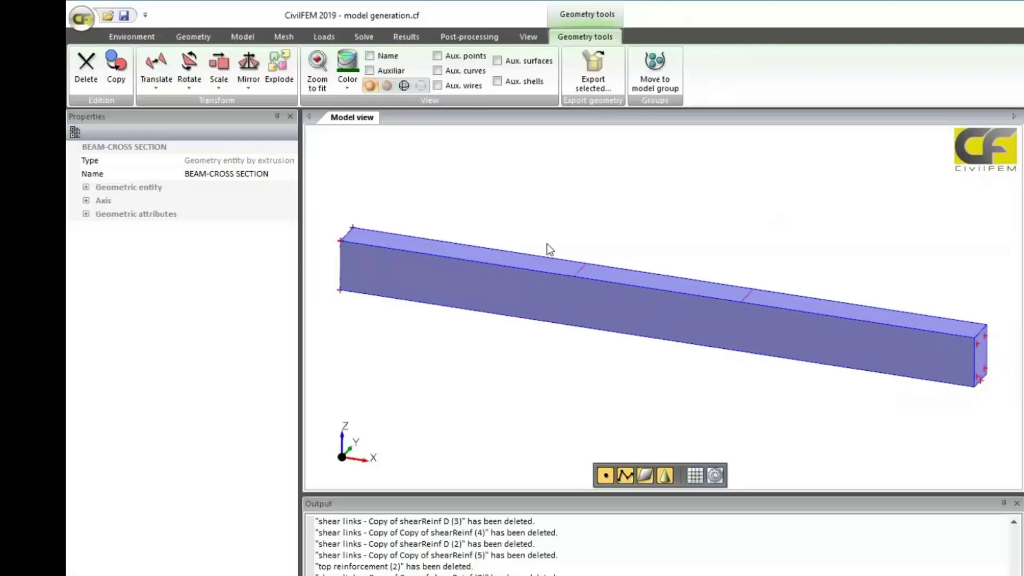
Bring up the Model tab's material and cross-section tools after a brief look at Geometry
{"action": "left_click", "coordinate": [234, 38]}
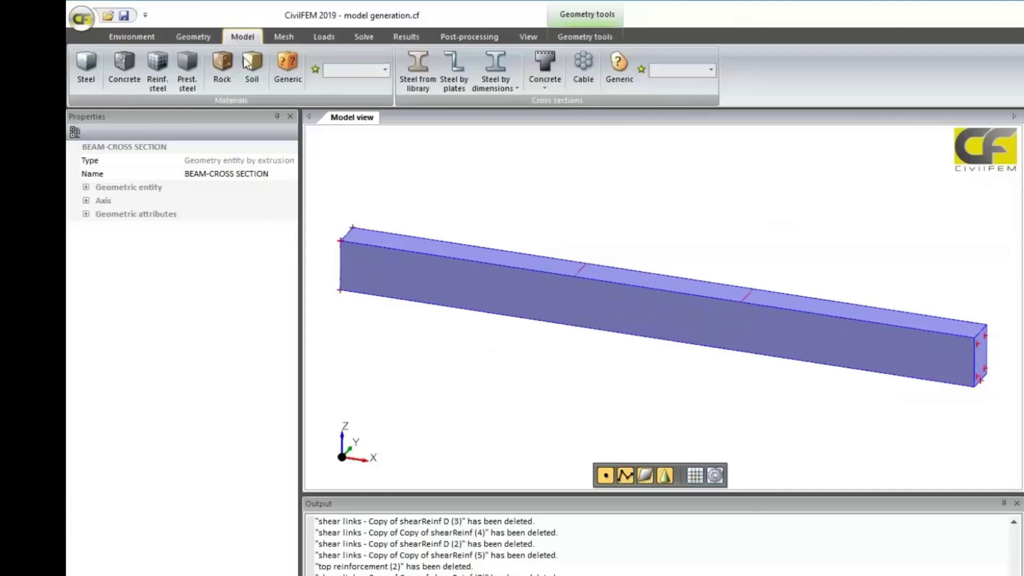
{"action": "left_click", "coordinate": [187, 37]}
{"action": "left_click", "coordinate": [239, 39]}
Create a new ACI concrete material with strength f'c = 6000psi
{"action": "left_click", "coordinate": [125, 67]}
{"action": "left_click", "coordinate": [290, 174]}
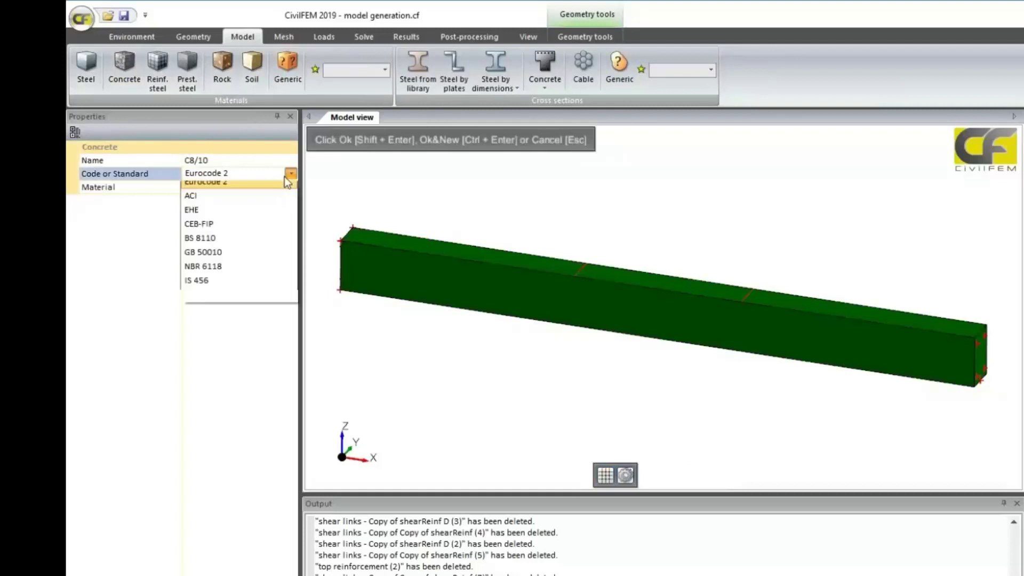
{"action": "left_click", "coordinate": [279, 205]}
{"action": "left_click", "coordinate": [279, 192]}
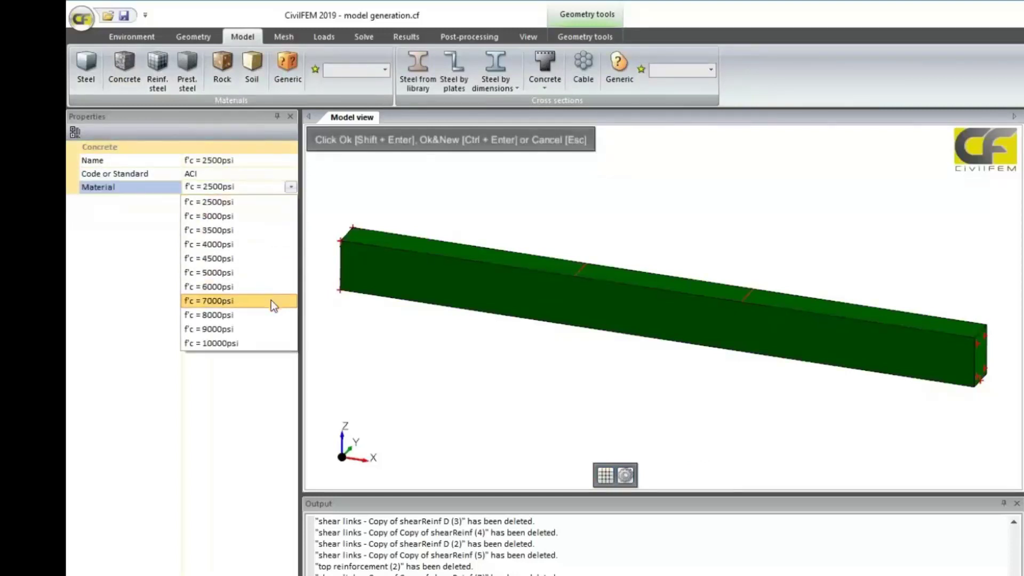
{"action": "left_click", "coordinate": [272, 288]}
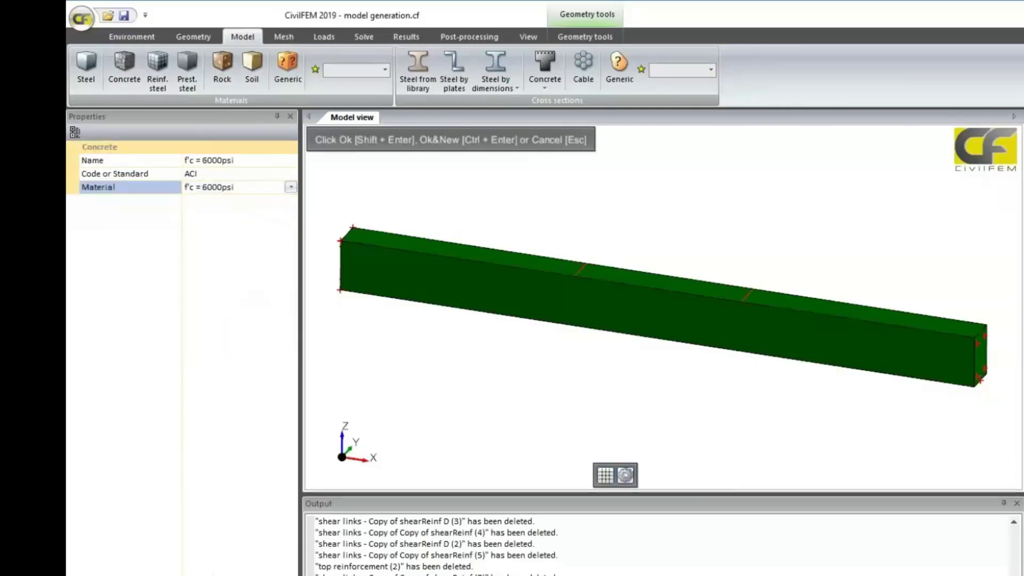
{"action": "key", "text": "shift+Return"}
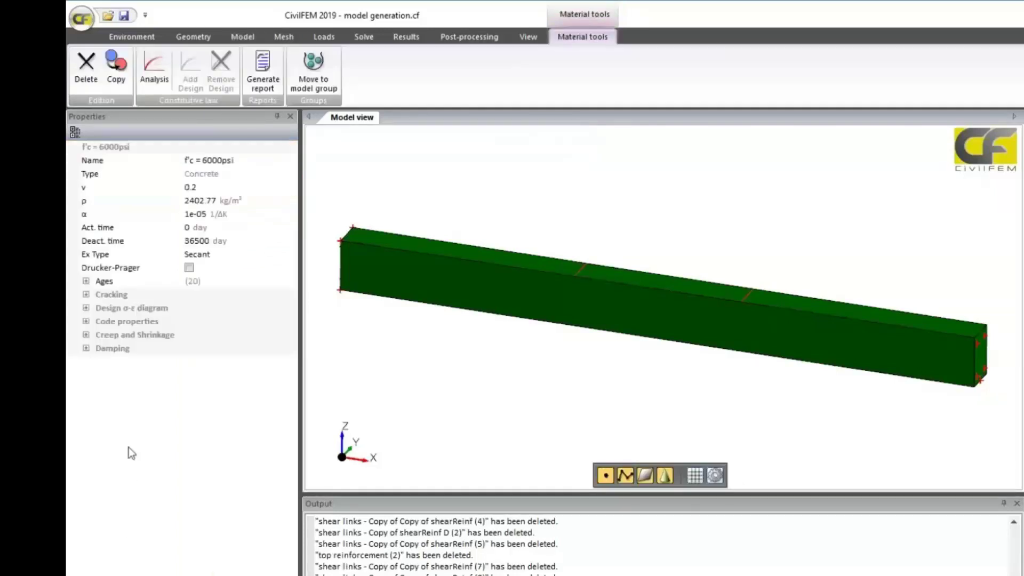
Review the concrete's Linear Ex elastic modulus chart versus age, then close it discarding changes
{"action": "left_click", "coordinate": [86, 308]}
{"action": "left_click", "coordinate": [86, 348]}
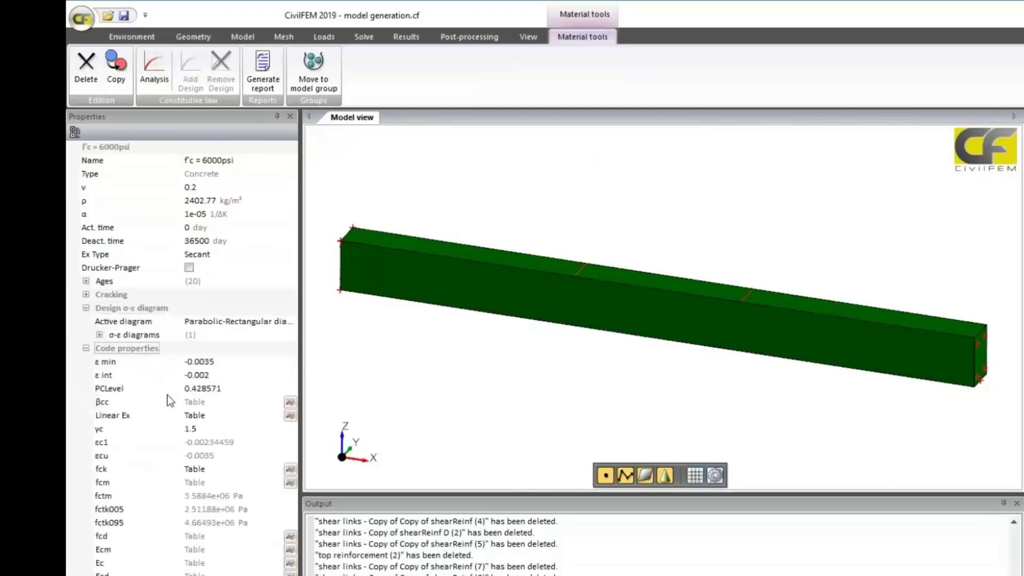
{"action": "left_click", "coordinate": [291, 419]}
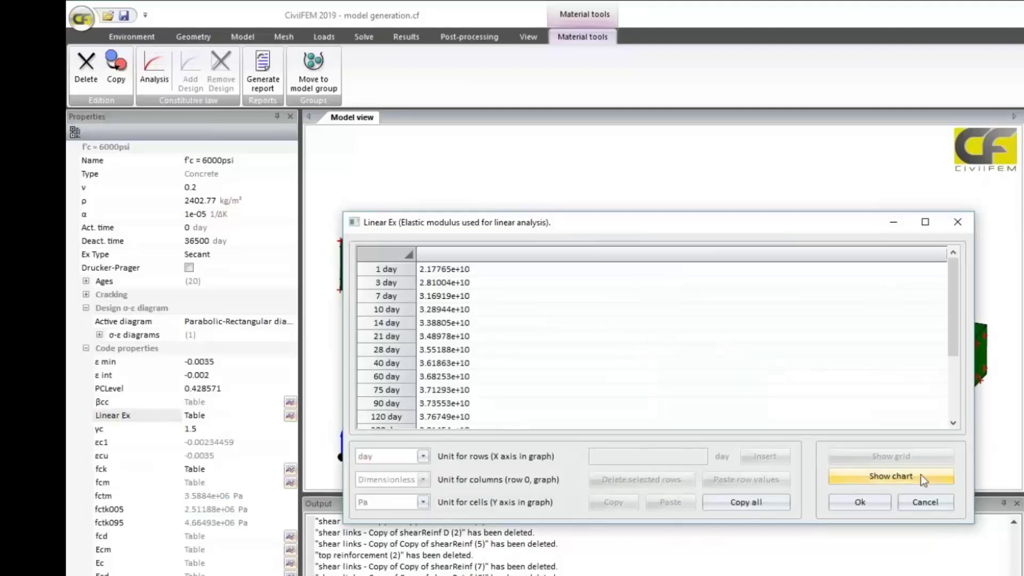
{"action": "left_click", "coordinate": [913, 476]}
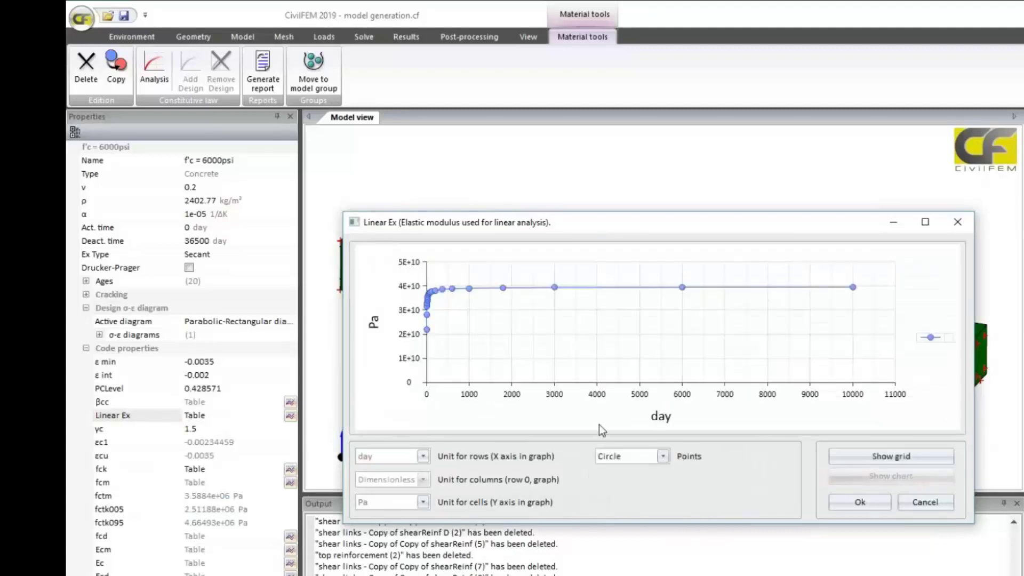
{"action": "left_click", "coordinate": [958, 222]}
{"action": "left_click", "coordinate": [639, 404]}
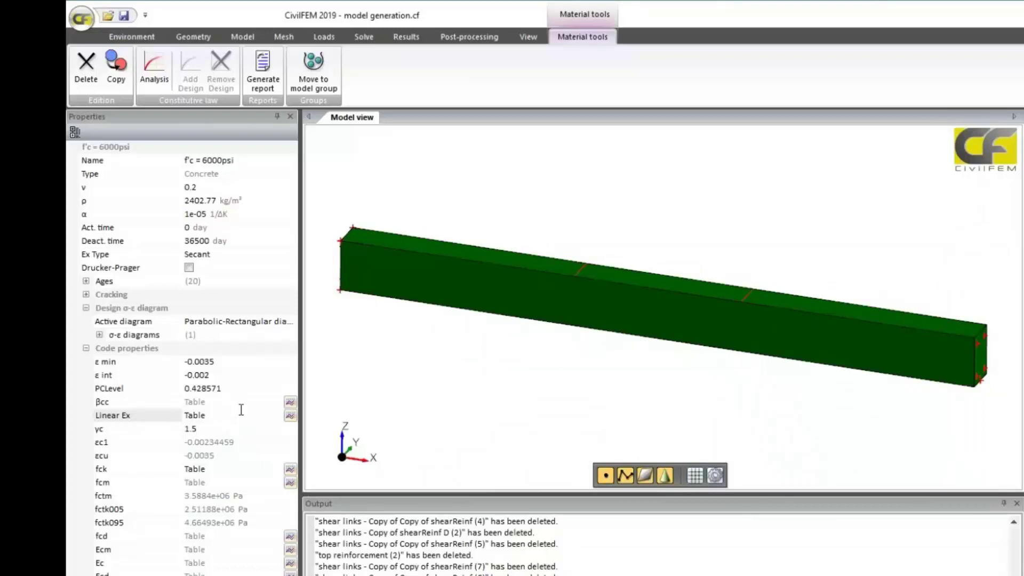
{"action": "left_click", "coordinate": [86, 348]}
{"action": "left_click", "coordinate": [86, 308]}
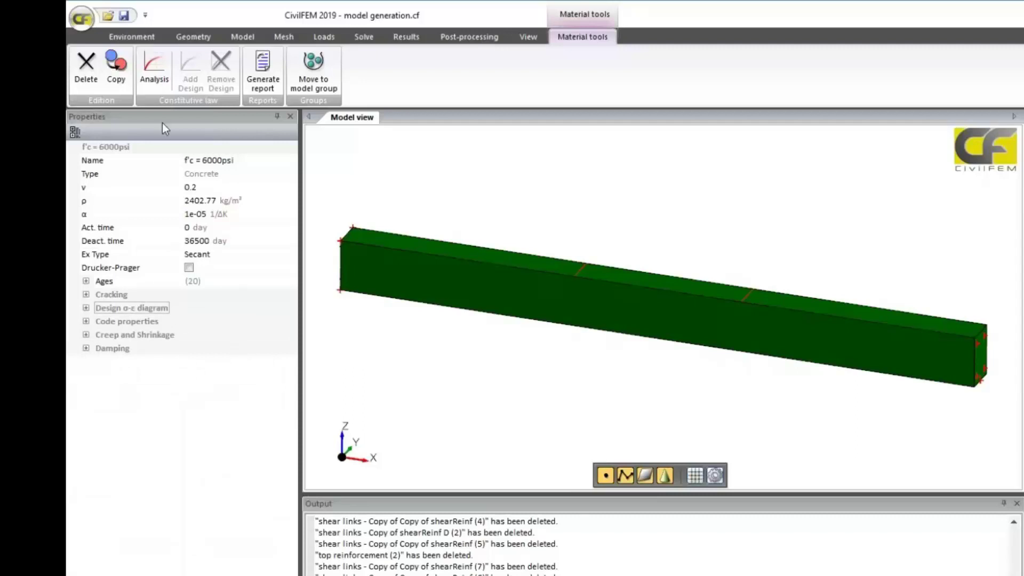
Set the concrete's analysis σ-ε diagram to Short term loads diagram
{"action": "left_click", "coordinate": [161, 68]}
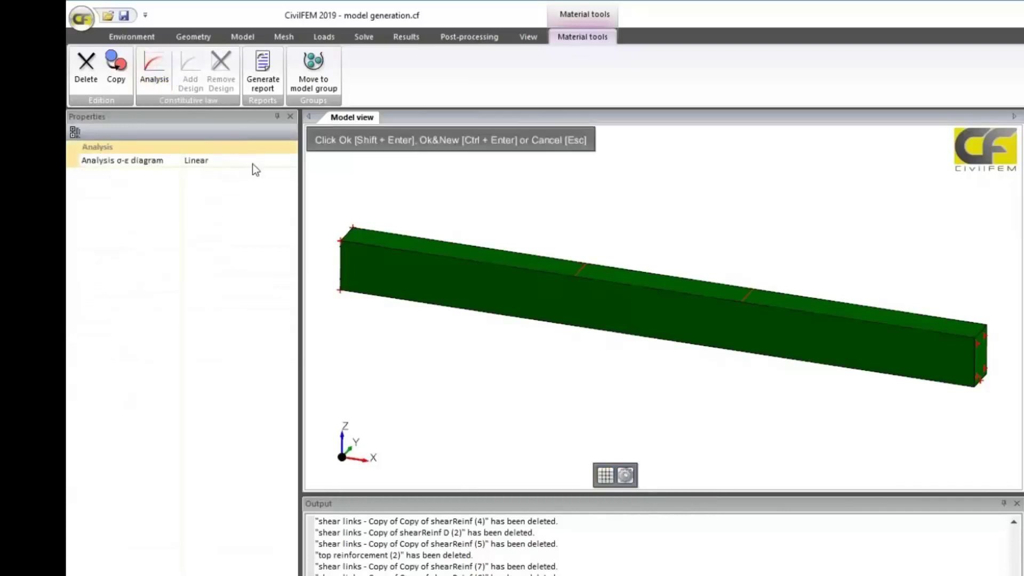
{"action": "left_click", "coordinate": [267, 162]}
{"action": "left_click", "coordinate": [267, 162]}
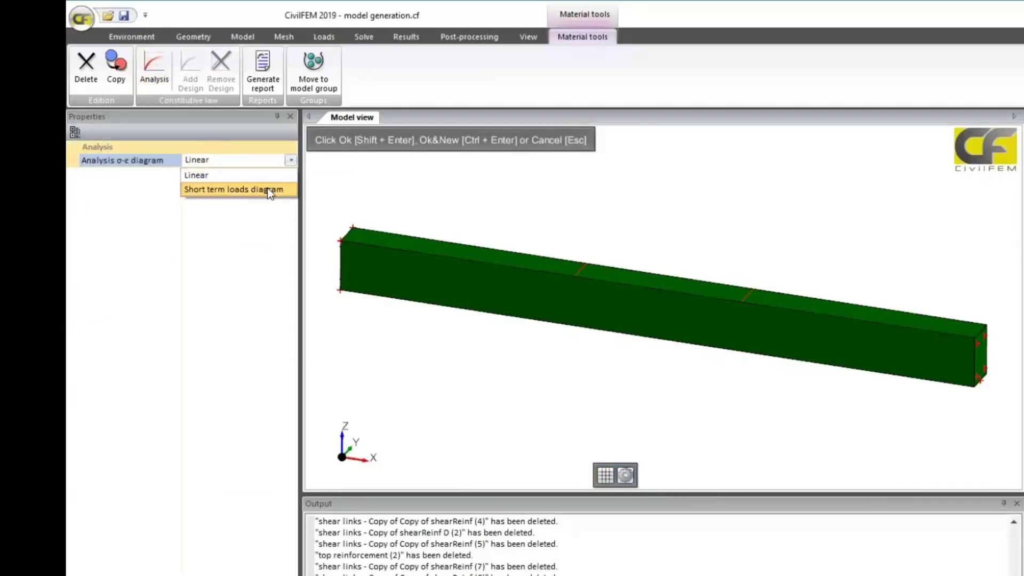
{"action": "left_click", "coordinate": [267, 188]}
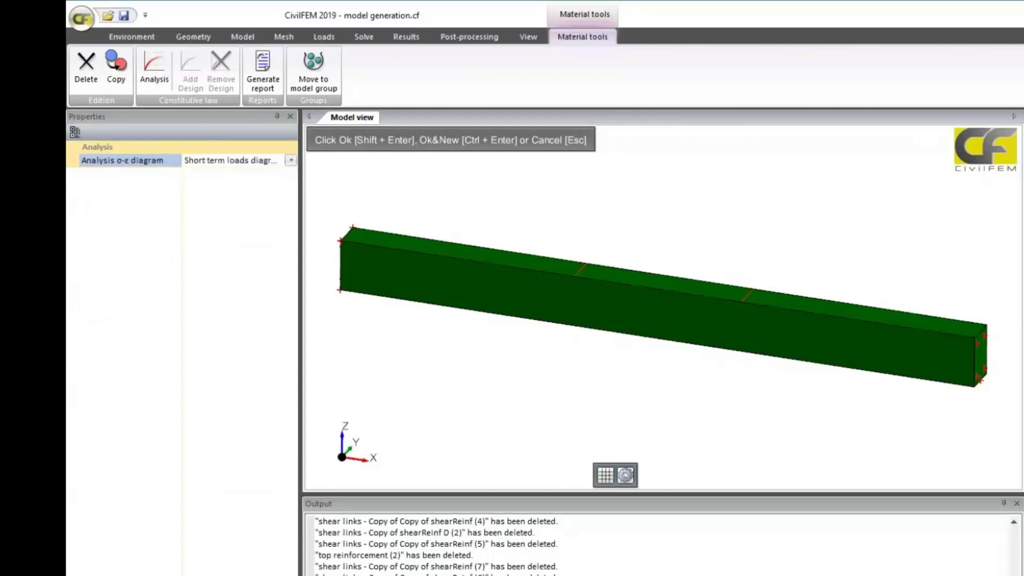
{"action": "key", "text": "shift+Return"}
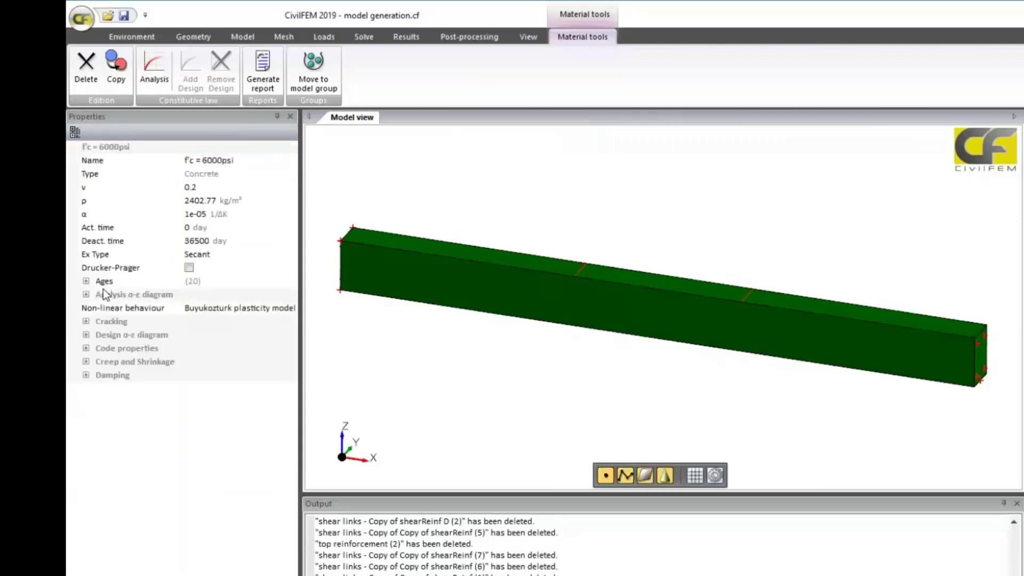
Inspect the short-term stress-strain data chart full screen, then close it discarding changes
{"action": "left_click", "coordinate": [86, 295]}
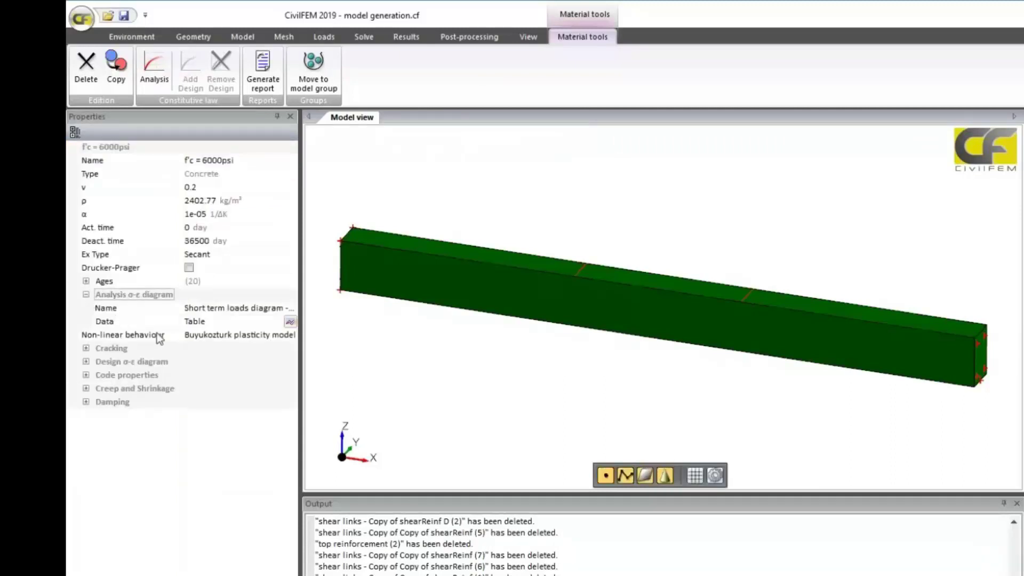
{"action": "left_click", "coordinate": [289, 322]}
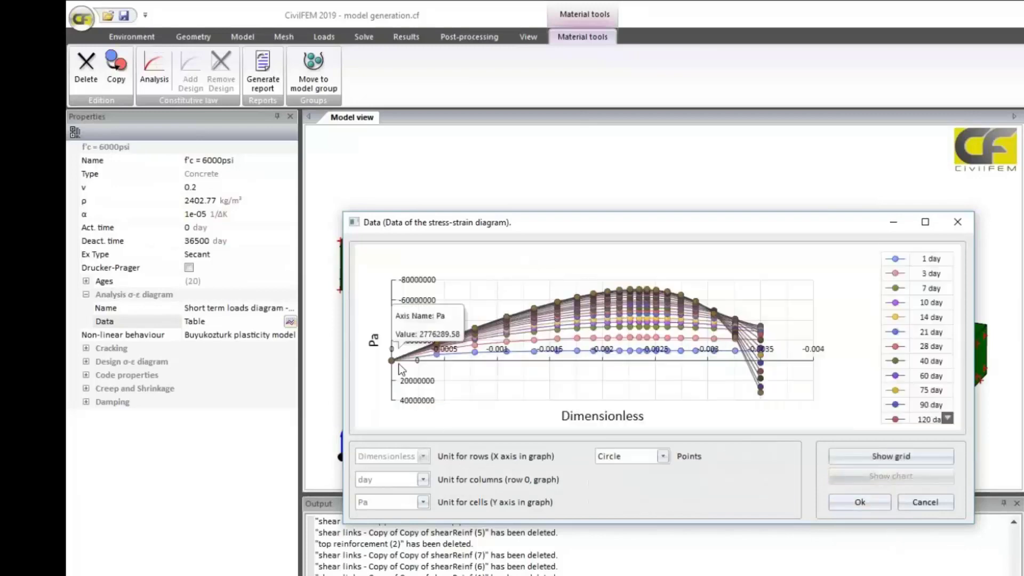
{"action": "left_click", "coordinate": [925, 223]}
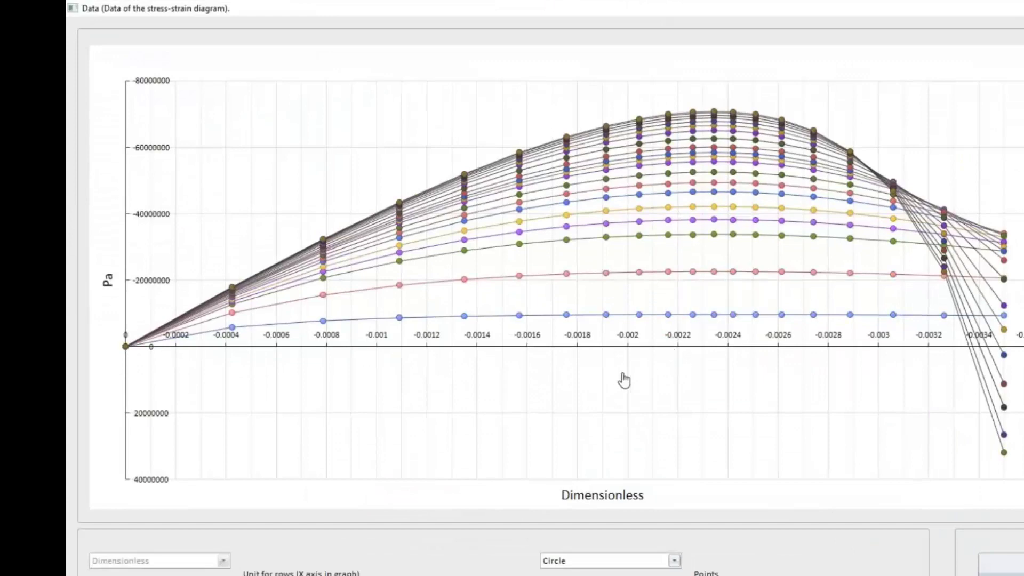
{"action": "mouse_move", "coordinate": [568, 317]}
{"action": "key", "text": "Escape"}
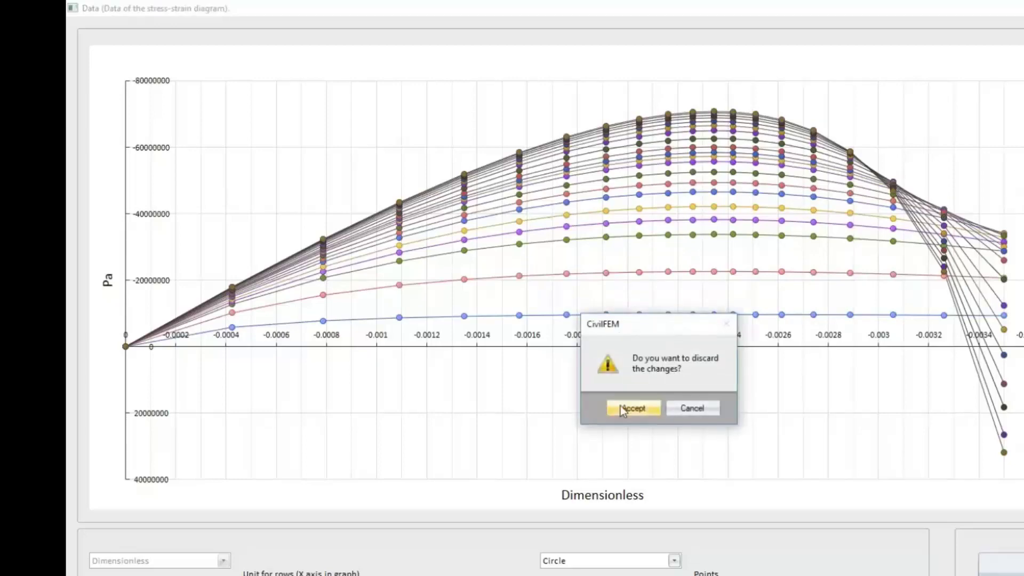
{"action": "left_click", "coordinate": [642, 410]}
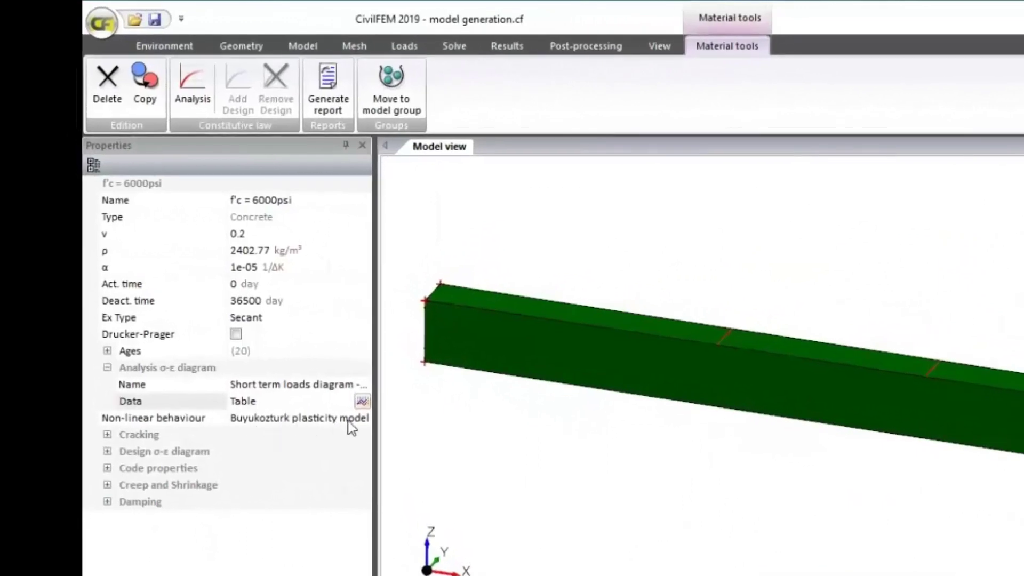
Switch the f'c = 6000psi concrete's non-linear behaviour to Isotropic plasticity
{"action": "left_click", "coordinate": [364, 421]}
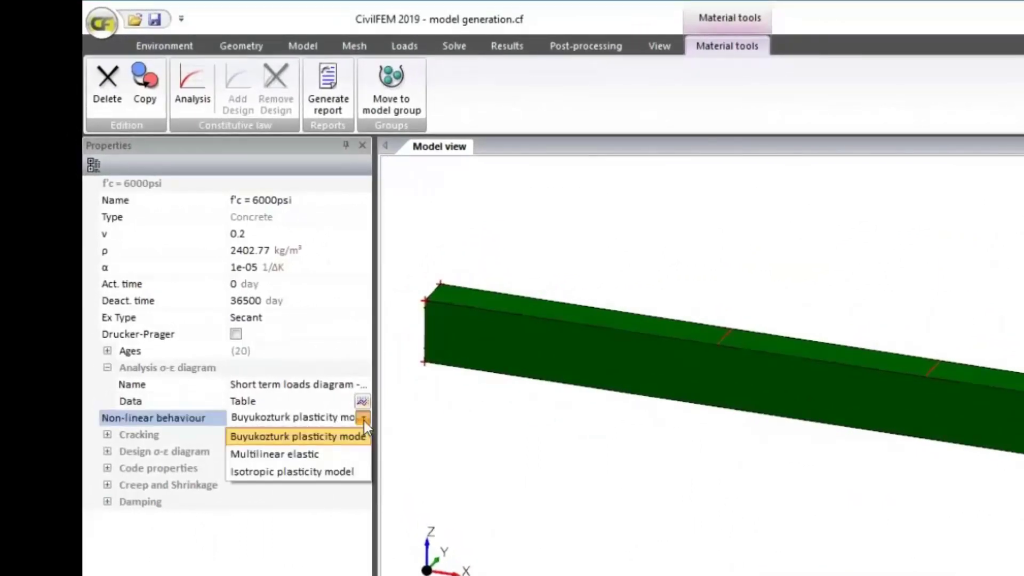
{"action": "left_click", "coordinate": [340, 473]}
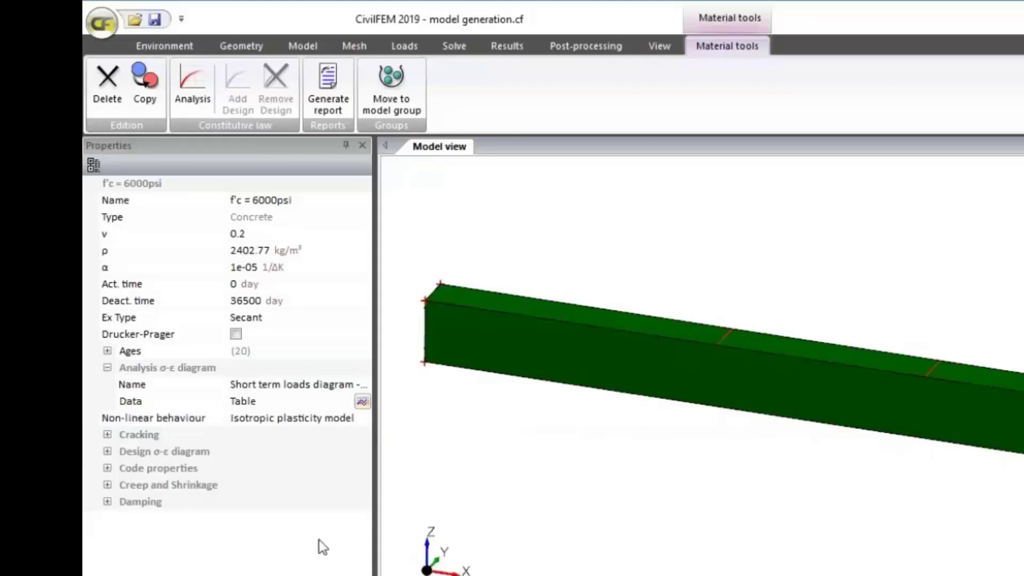
Enable cracking for the concrete and set its softening modulus to 3.5e9 Pa
{"action": "left_click", "coordinate": [108, 435]}
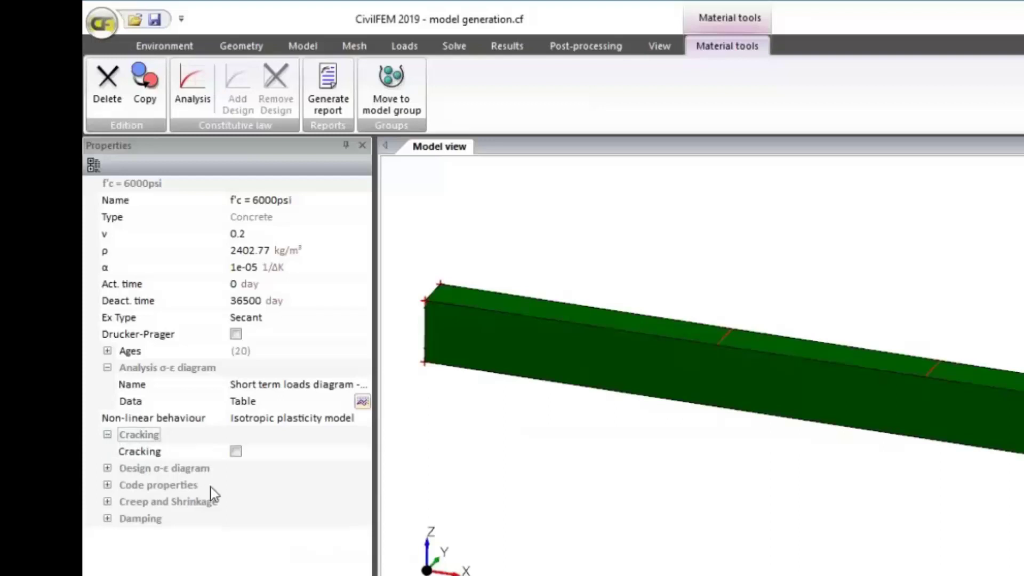
{"action": "left_click", "coordinate": [235, 452]}
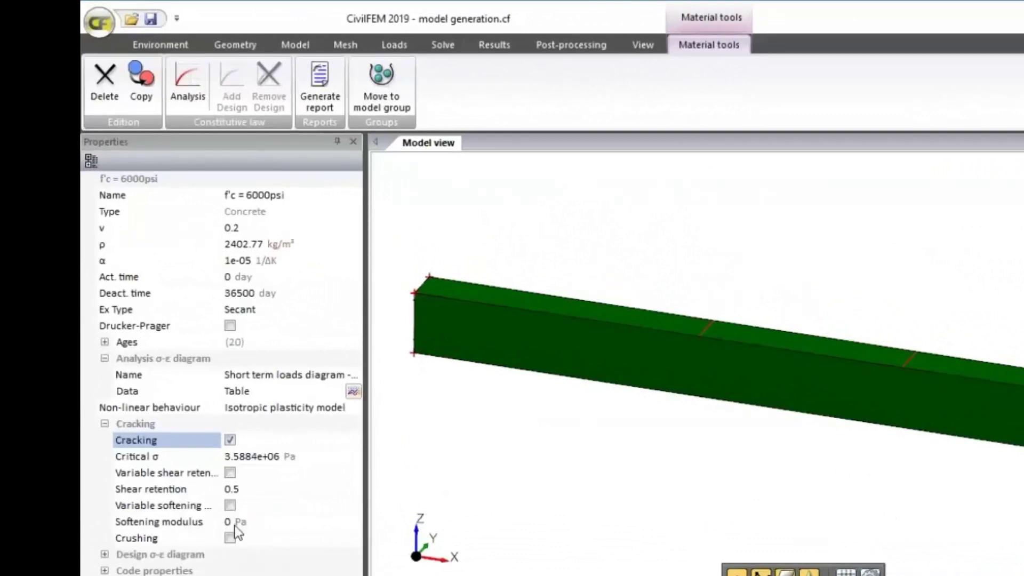
{"action": "left_click", "coordinate": [234, 526]}
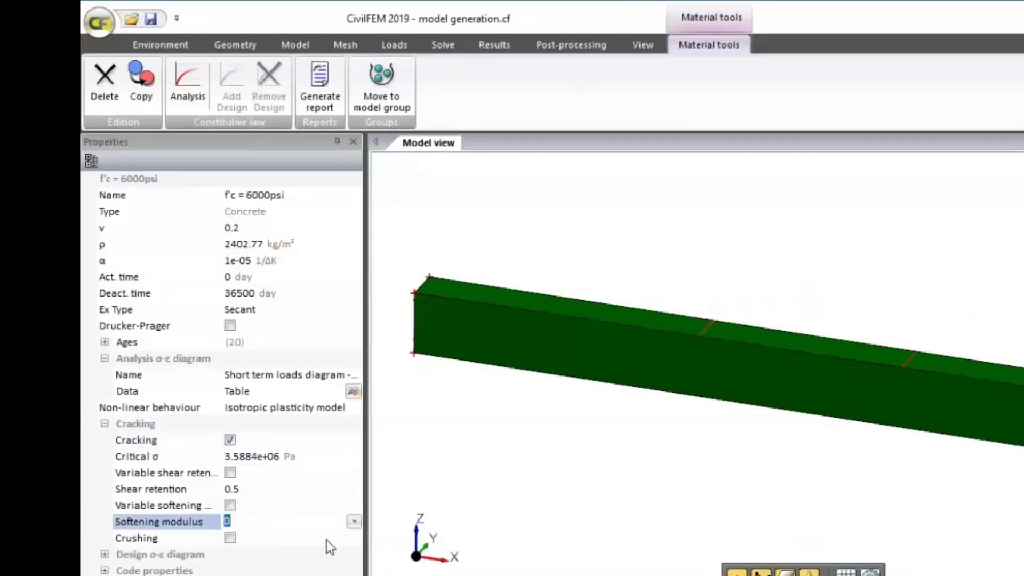
{"action": "type", "text": "3.5e9"}
{"action": "key", "text": "Return"}
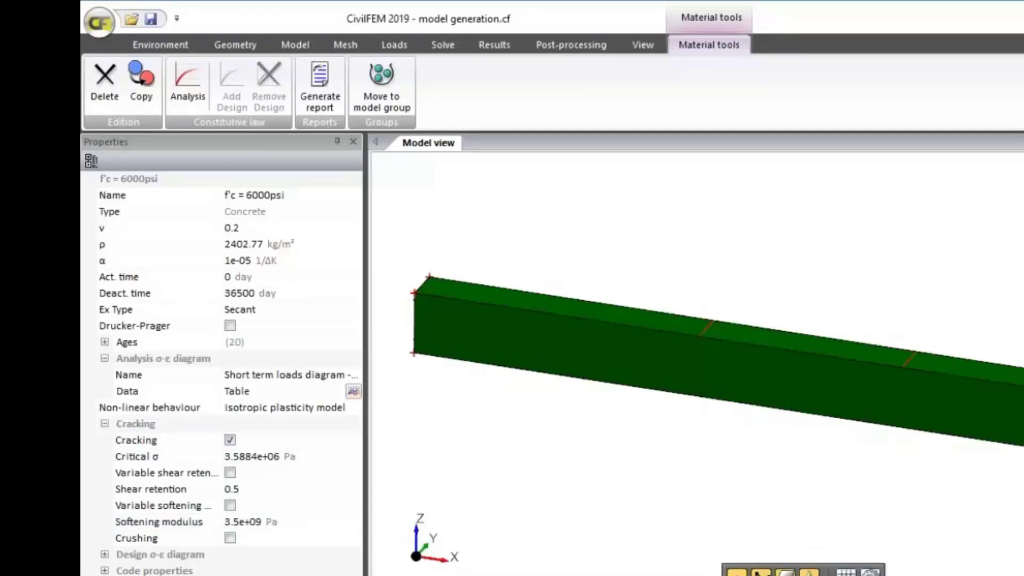
Enable variable softening and set the table's first modulus value to 3.5e8 Pa
{"action": "left_click", "coordinate": [230, 505]}
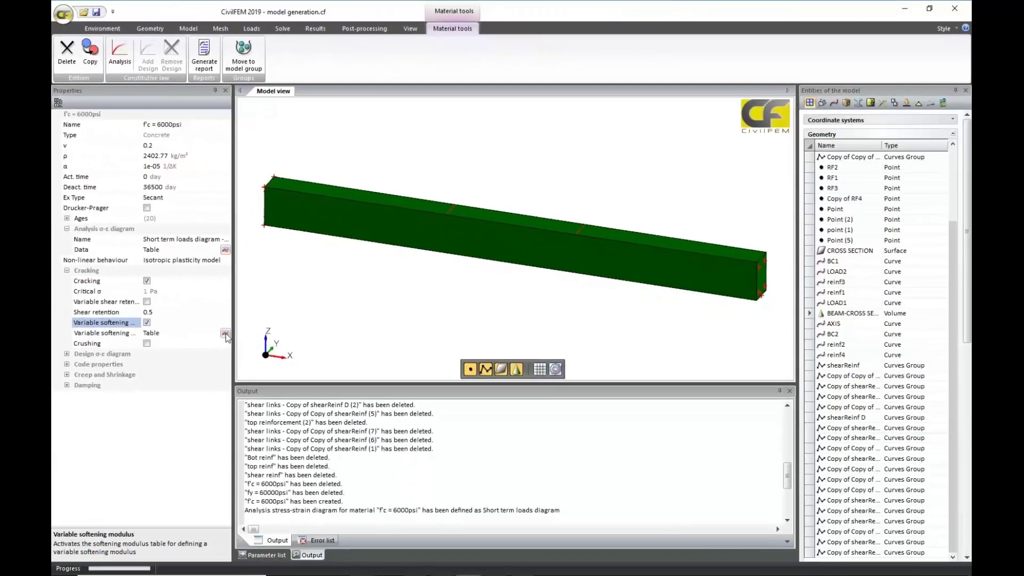
{"action": "left_click", "coordinate": [226, 334]}
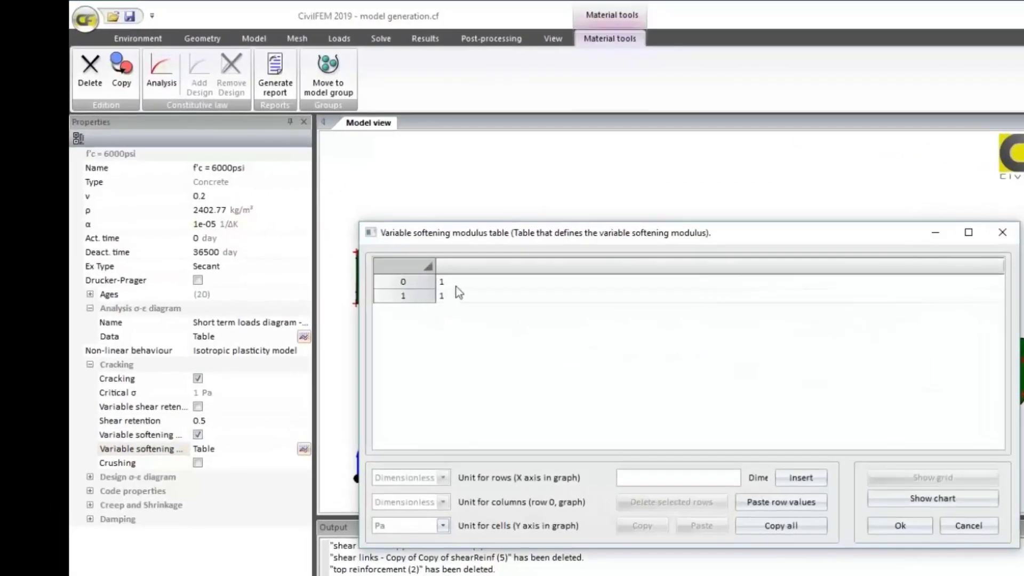
{"action": "left_click", "coordinate": [436, 273]}
{"action": "key", "text": "BackSpace"}
{"action": "type", "text": "3.5e8"}
{"action": "key", "text": "Return"}
Replace the second softening row with a 0.001 strain row, enter 0.003, and plot the chart
{"action": "left_click", "coordinate": [417, 296]}
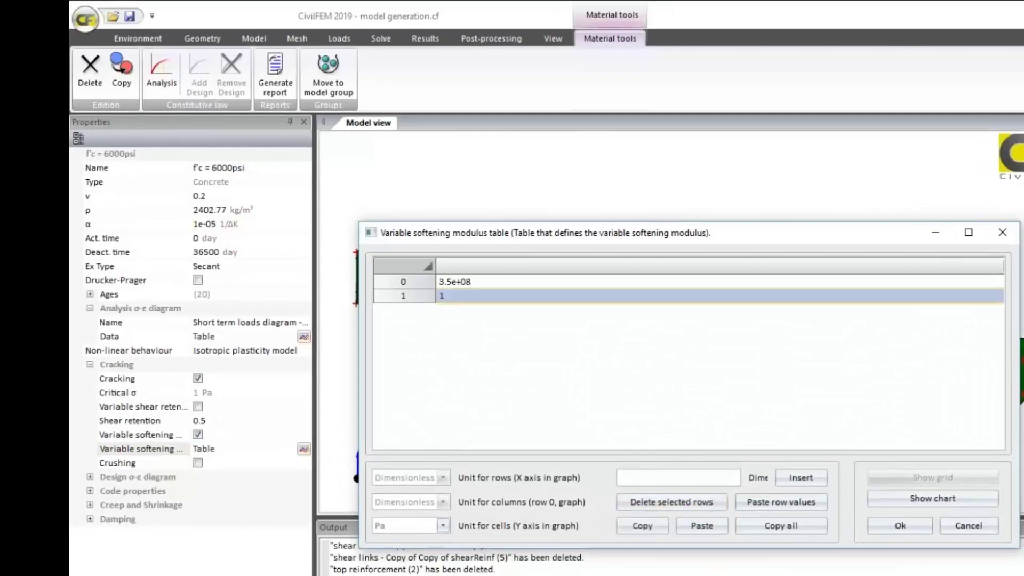
{"action": "left_click", "coordinate": [673, 501]}
{"action": "left_click", "coordinate": [673, 478]}
{"action": "type", "text": "0.001"}
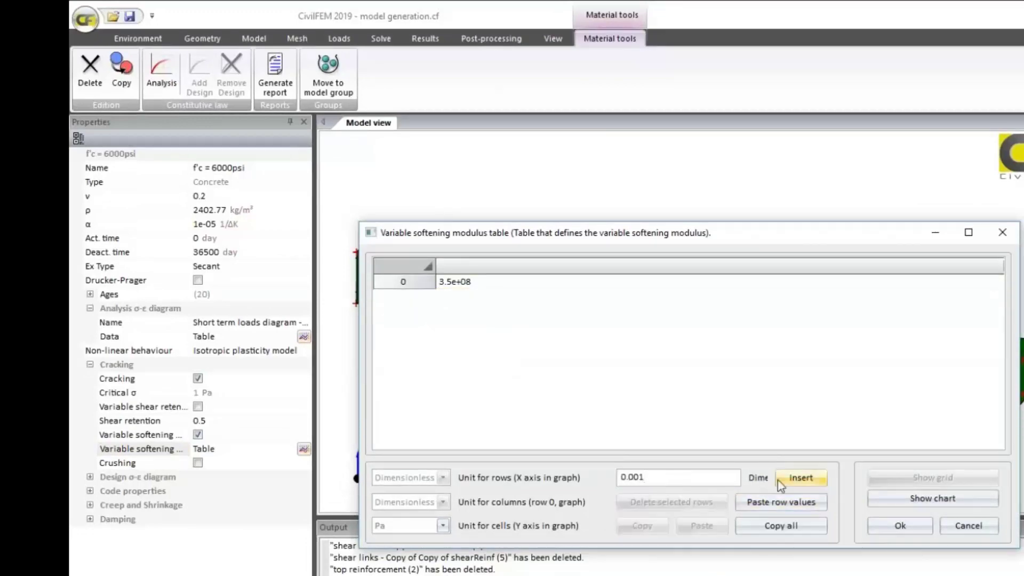
{"action": "left_click", "coordinate": [801, 477]}
{"action": "left_click", "coordinate": [680, 473]}
{"action": "type", "text": "0.003"}
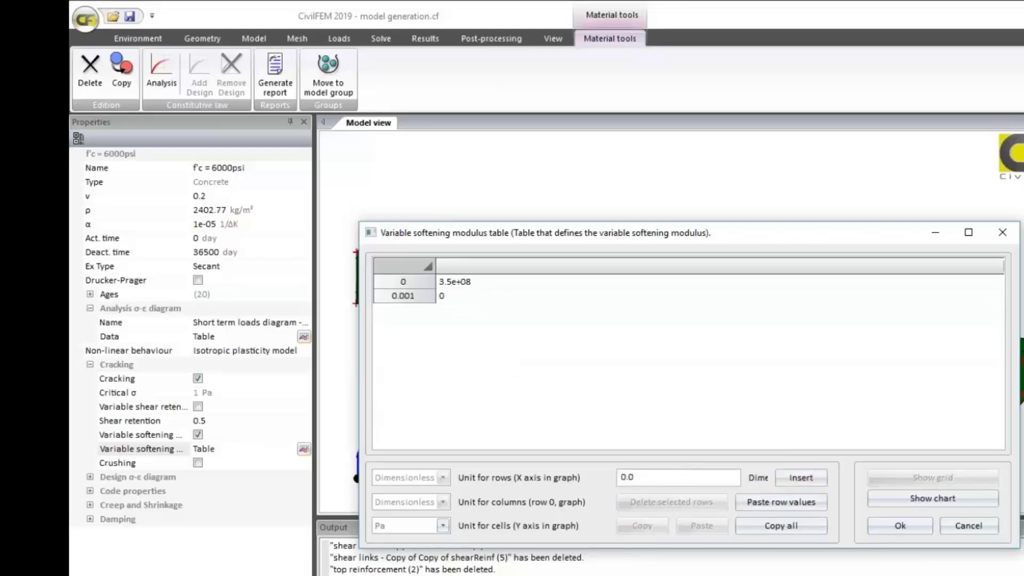
{"action": "left_click", "coordinate": [888, 500]}
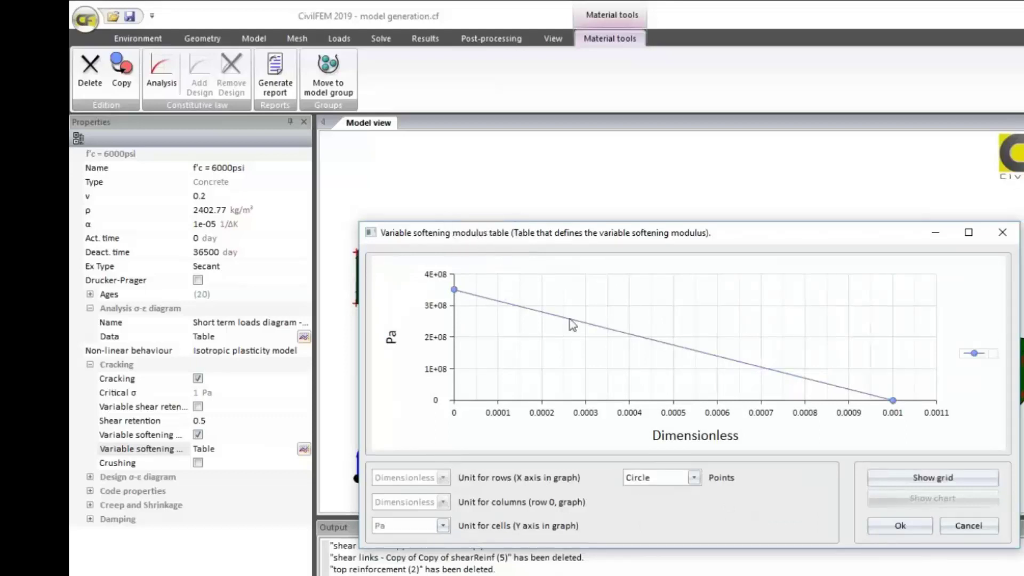
Add the 0.003 strain row, set the 0.001 row's modulus to 2e7, replot, and close the table
{"action": "mouse_move", "coordinate": [435, 291]}
{"action": "left_click", "coordinate": [934, 479]}
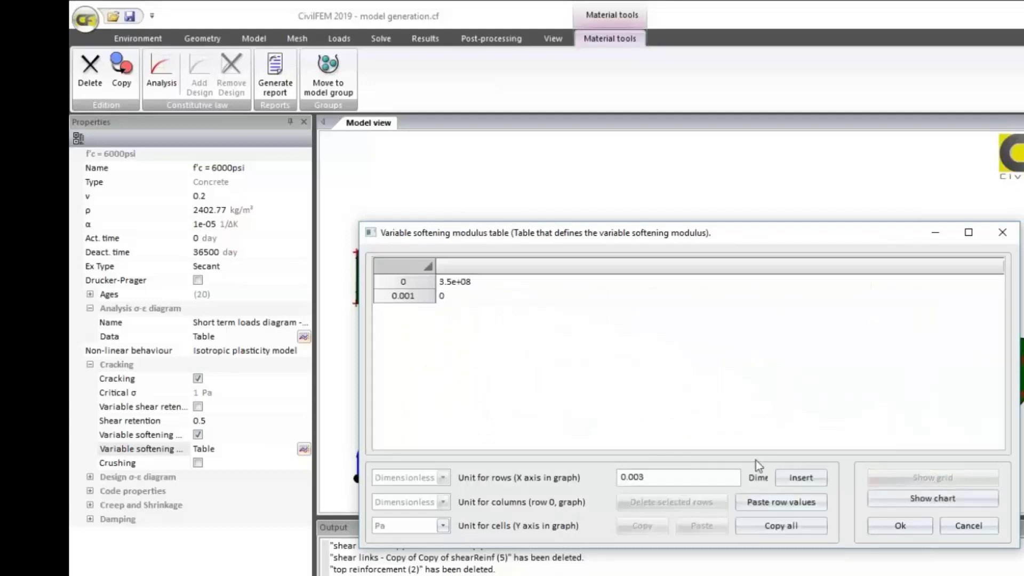
{"action": "left_click", "coordinate": [822, 483]}
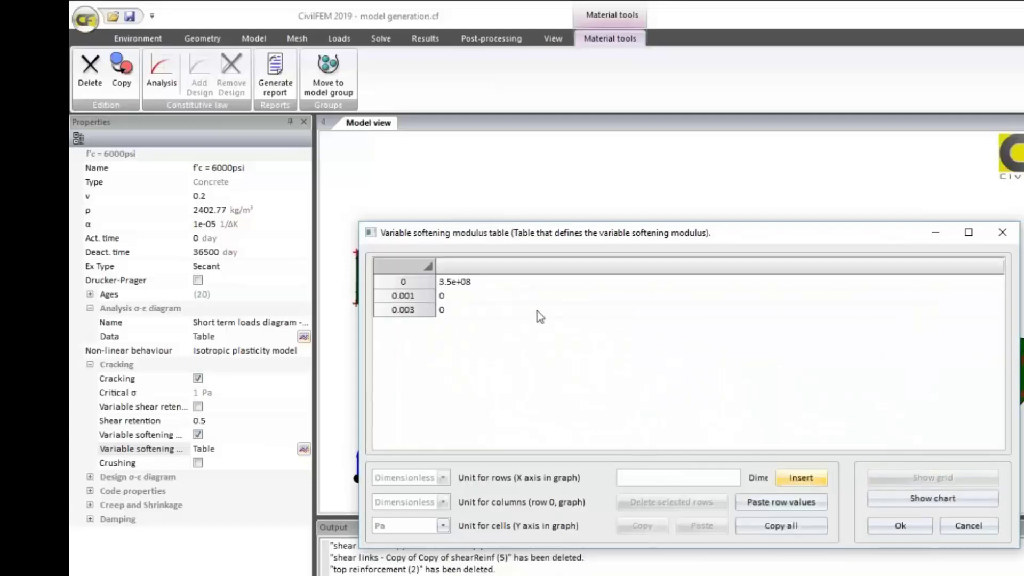
{"action": "left_click", "coordinate": [457, 294]}
{"action": "left_click", "coordinate": [456, 294]}
{"action": "key", "text": "BackSpace"}
{"action": "type", "text": "2"}
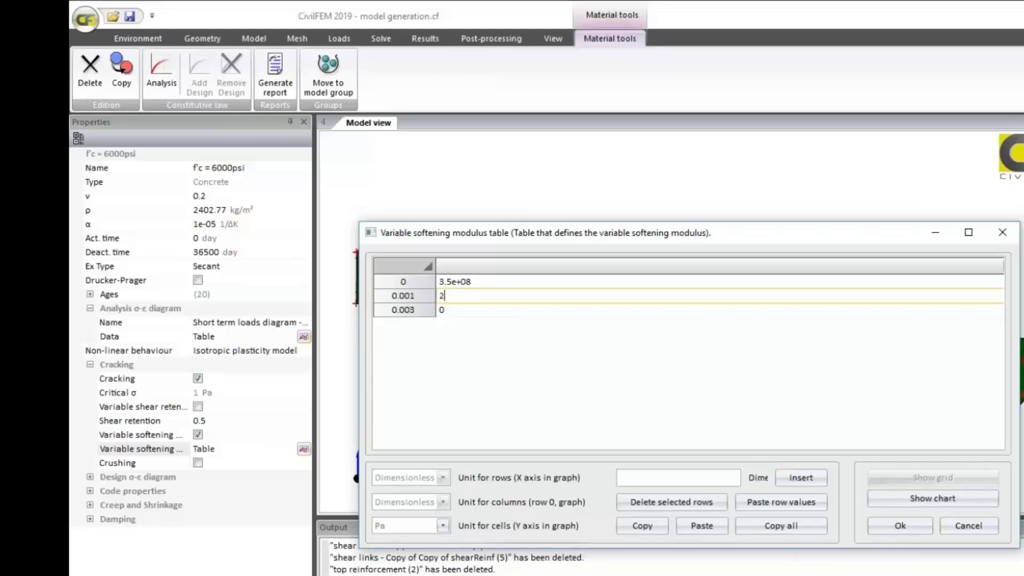
{"action": "type", "text": "e7"}
{"action": "left_click", "coordinate": [915, 503]}
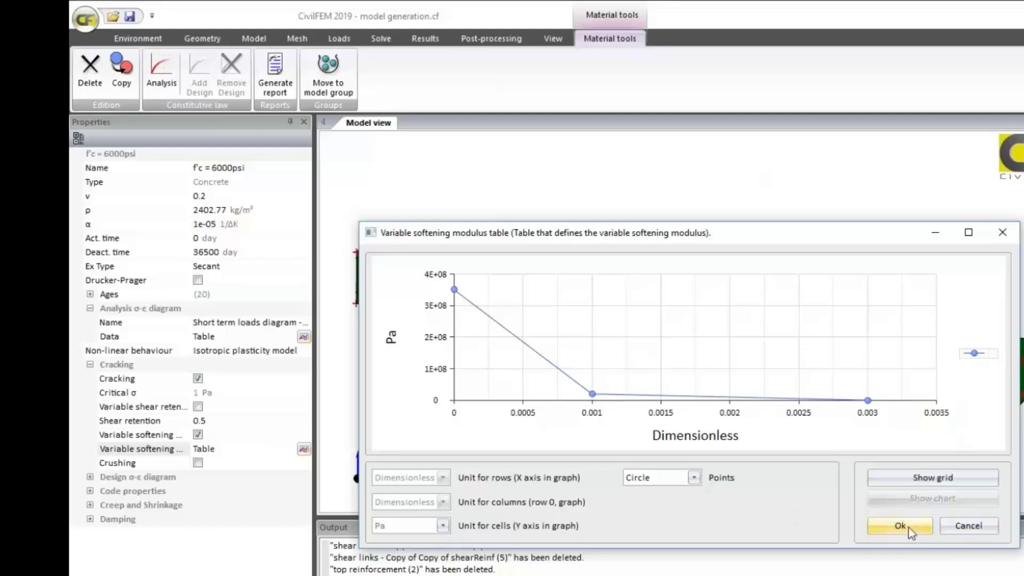
{"action": "left_click", "coordinate": [958, 528]}
Discard the softening table edits and select the shear retention value (0.5) for editing
{"action": "left_click", "coordinate": [657, 425]}
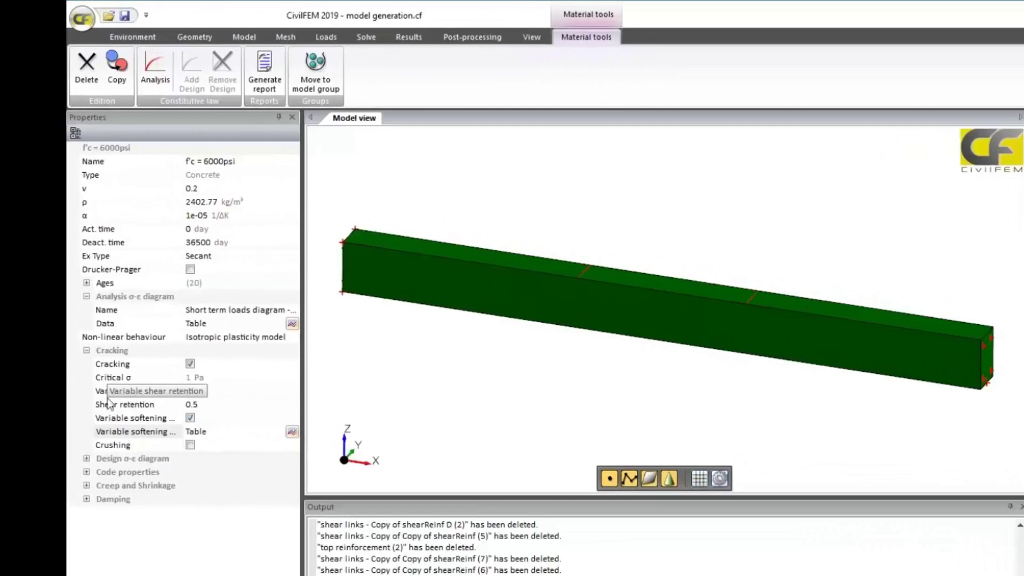
{"action": "left_click", "coordinate": [213, 405]}
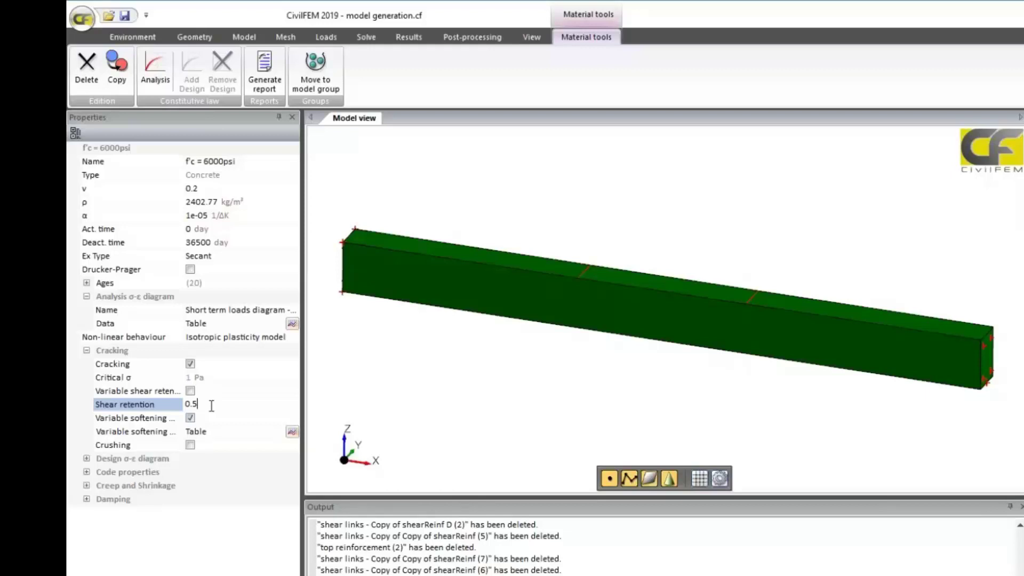
{"action": "left_click_drag", "start_coordinate": [208, 406], "coordinate": [190, 405]}
{"action": "left_click", "coordinate": [201, 404]}
Enable variable shear retention, replace the second row with 0.001 strain at zero retention, and plot it
{"action": "left_click", "coordinate": [190, 391]}
{"action": "left_click", "coordinate": [292, 405]}
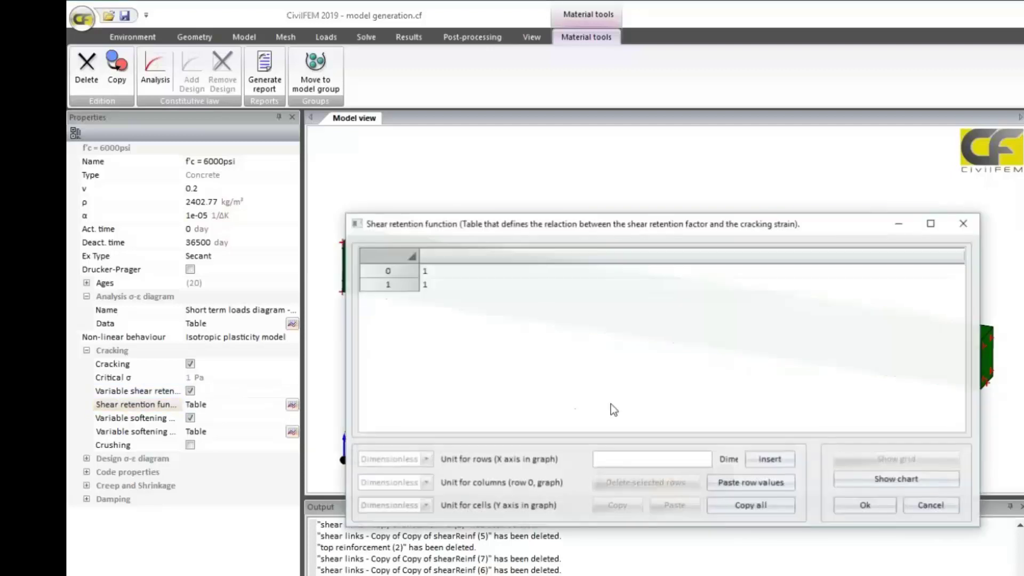
{"action": "left_click", "coordinate": [389, 285]}
{"action": "left_click", "coordinate": [644, 480]}
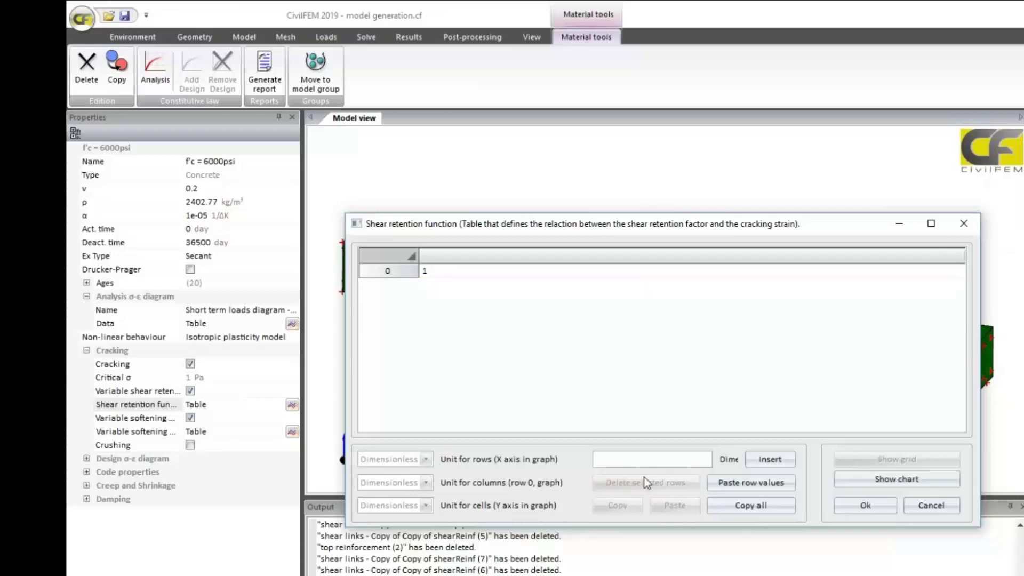
{"action": "left_click", "coordinate": [639, 462]}
{"action": "left_click", "coordinate": [749, 463]}
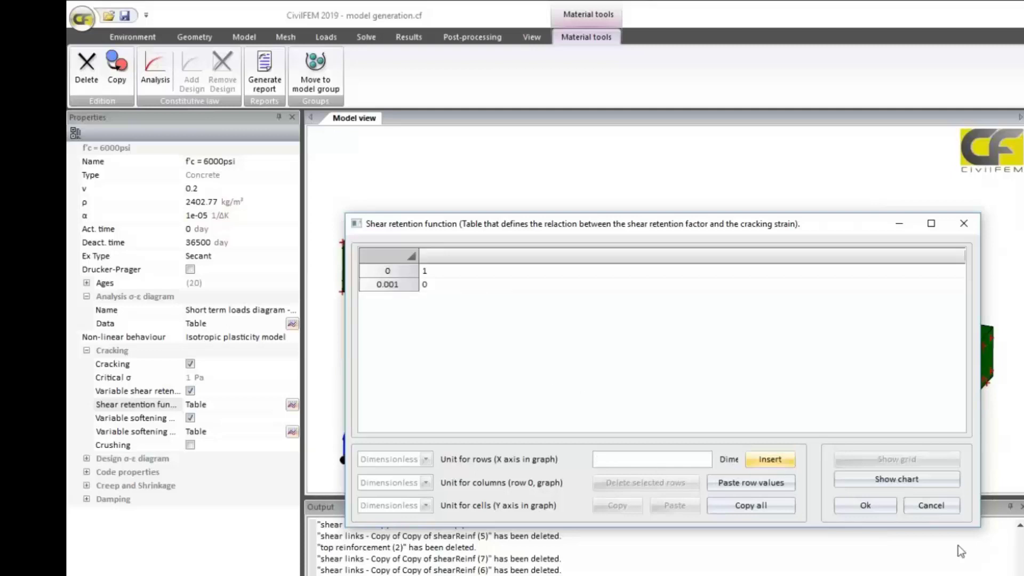
{"action": "left_click", "coordinate": [909, 483]}
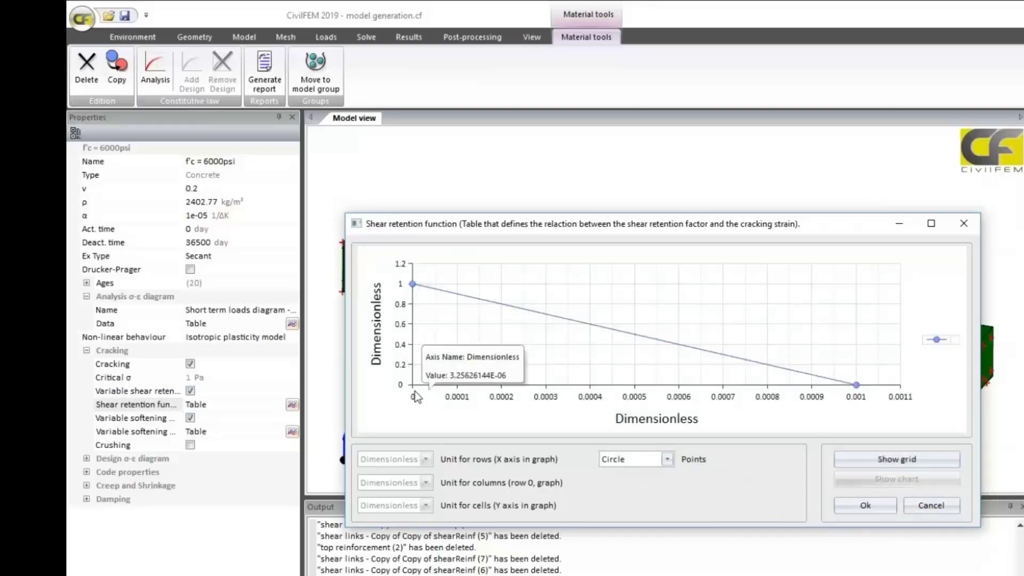
Add a 0.0004 strain row, replot the shear retention curve, and close the table without saving
{"action": "mouse_move", "coordinate": [415, 291]}
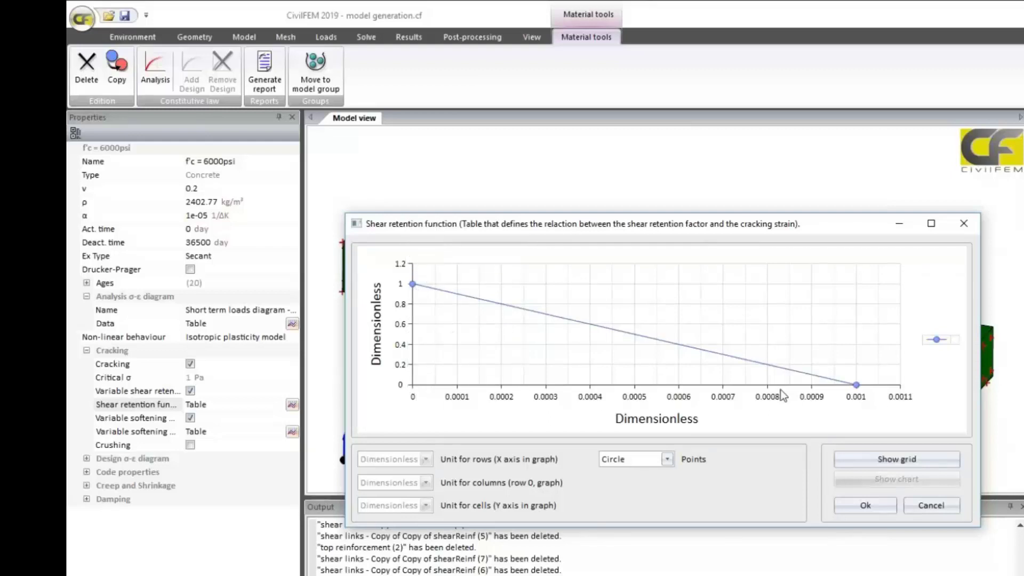
{"action": "mouse_move", "coordinate": [850, 402]}
{"action": "left_click", "coordinate": [908, 462]}
{"action": "left_click", "coordinate": [653, 466]}
{"action": "type", "text": "0.0004"}
{"action": "left_click", "coordinate": [782, 461]}
{"action": "left_click", "coordinate": [889, 481]}
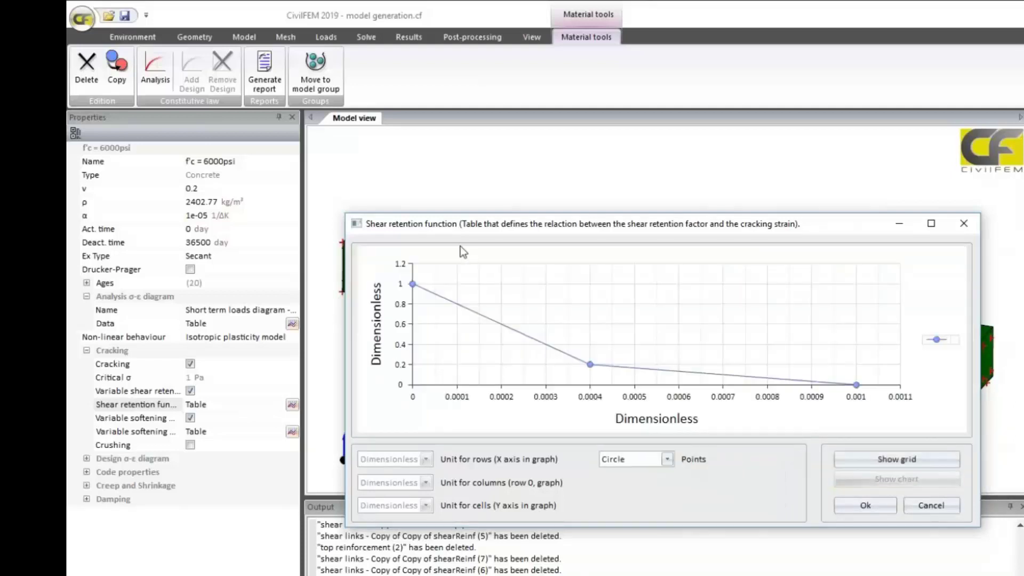
{"action": "left_click", "coordinate": [924, 513]}
Discard the shear retention changes and create an ACI fy = 60000psi reinforcing steel material
{"action": "left_click", "coordinate": [636, 347]}
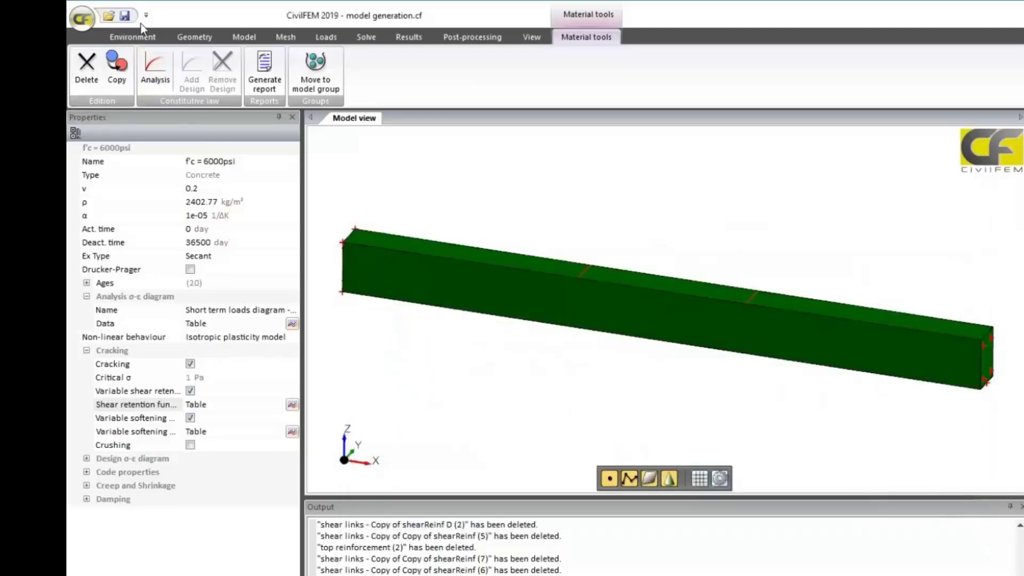
{"action": "left_click", "coordinate": [228, 37]}
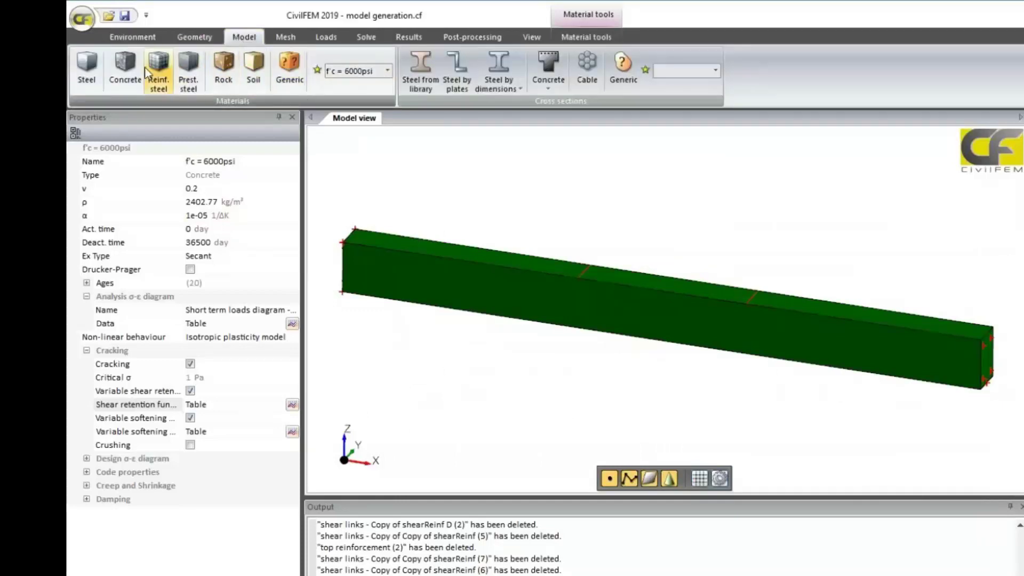
{"action": "left_click", "coordinate": [158, 69]}
{"action": "left_click", "coordinate": [288, 176]}
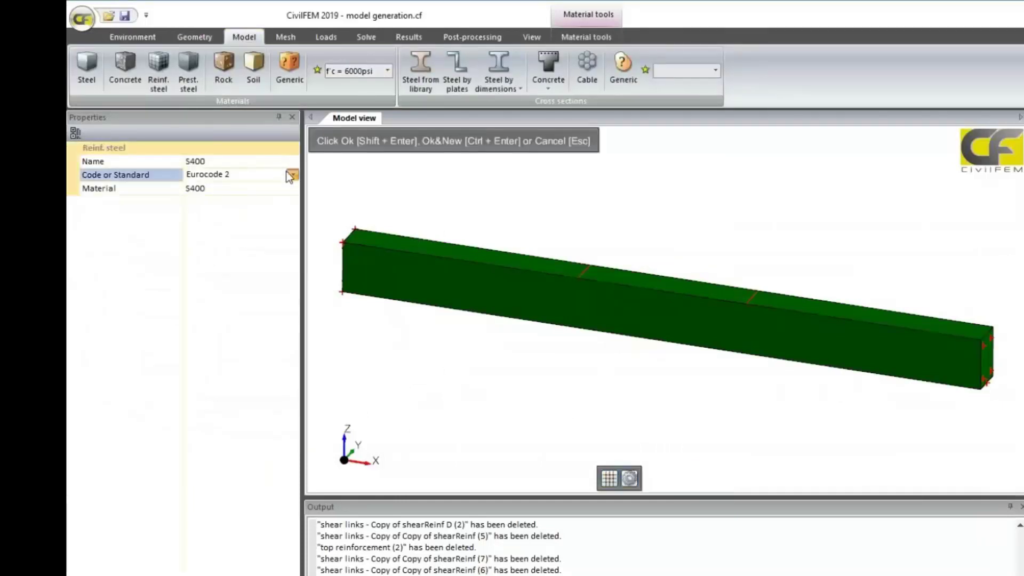
{"action": "left_click", "coordinate": [267, 210]}
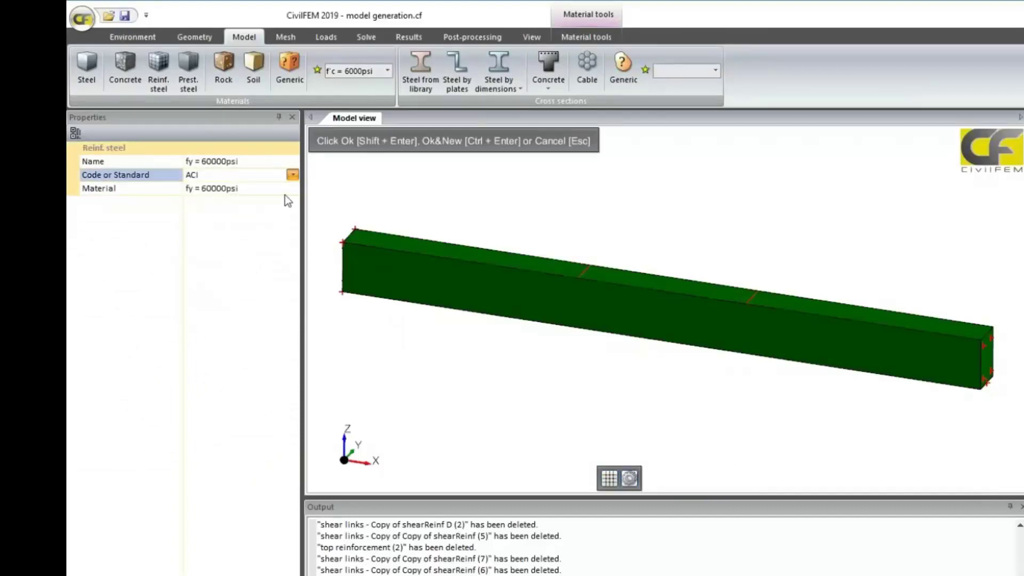
{"action": "left_click", "coordinate": [293, 175]}
{"action": "left_click", "coordinate": [293, 175]}
{"action": "left_click", "coordinate": [292, 188]}
{"action": "left_click", "coordinate": [275, 204]}
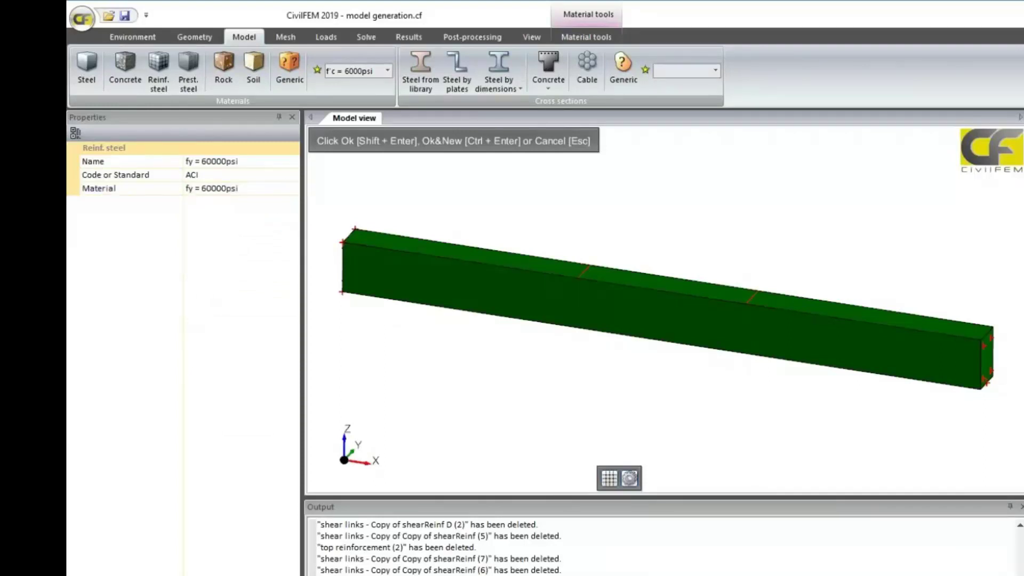
{"action": "key", "text": "shift+Return"}
Set the steel's analysis σ-ε diagram to Bilinear
{"action": "left_click", "coordinate": [159, 67]}
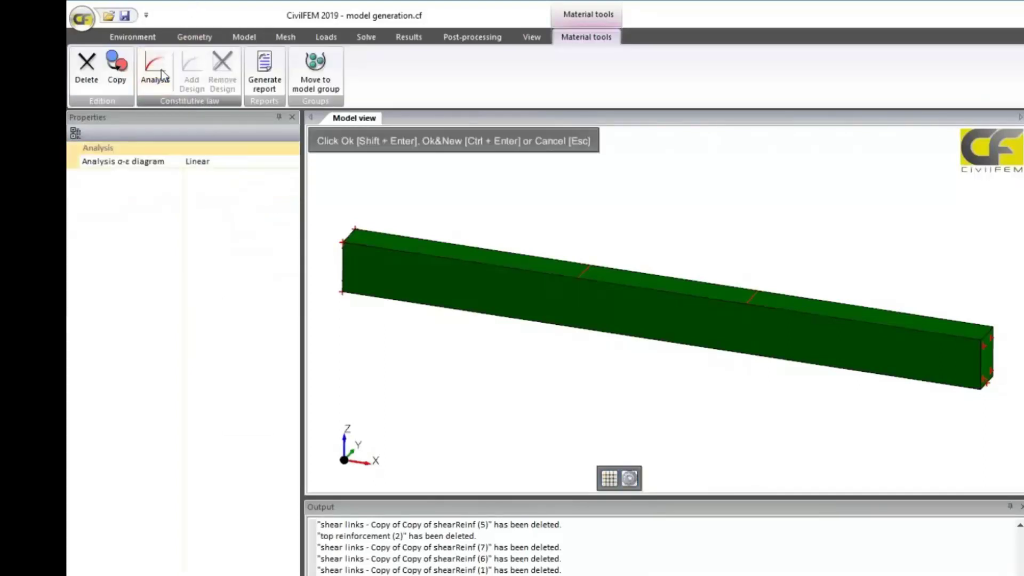
{"action": "left_click", "coordinate": [247, 161]}
{"action": "left_click", "coordinate": [247, 161]}
{"action": "left_click", "coordinate": [251, 189]}
{"action": "key", "text": "shift+Return"}
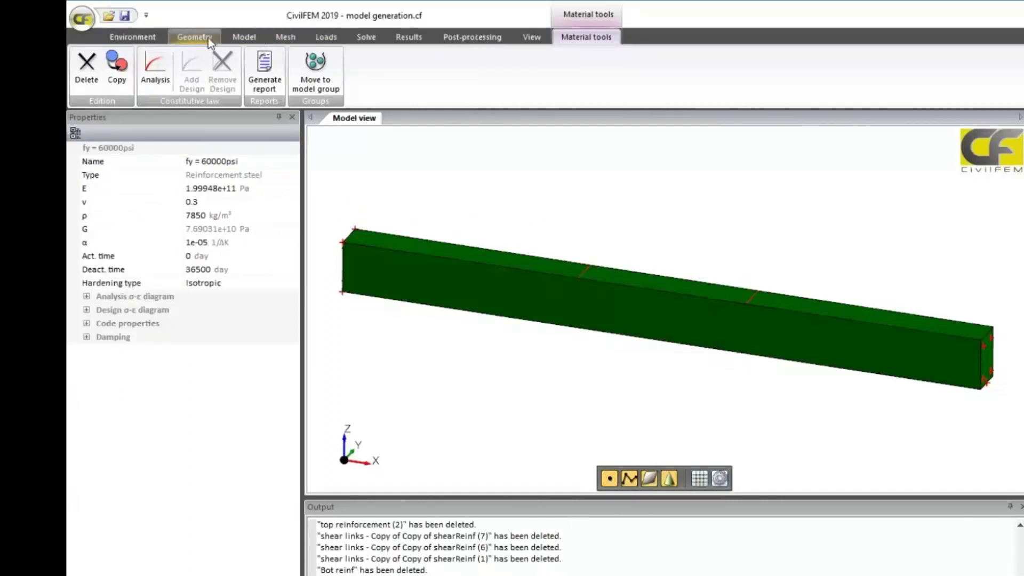
Create a Cable cross section with a 16 mm outer diameter
{"action": "left_click", "coordinate": [244, 37]}
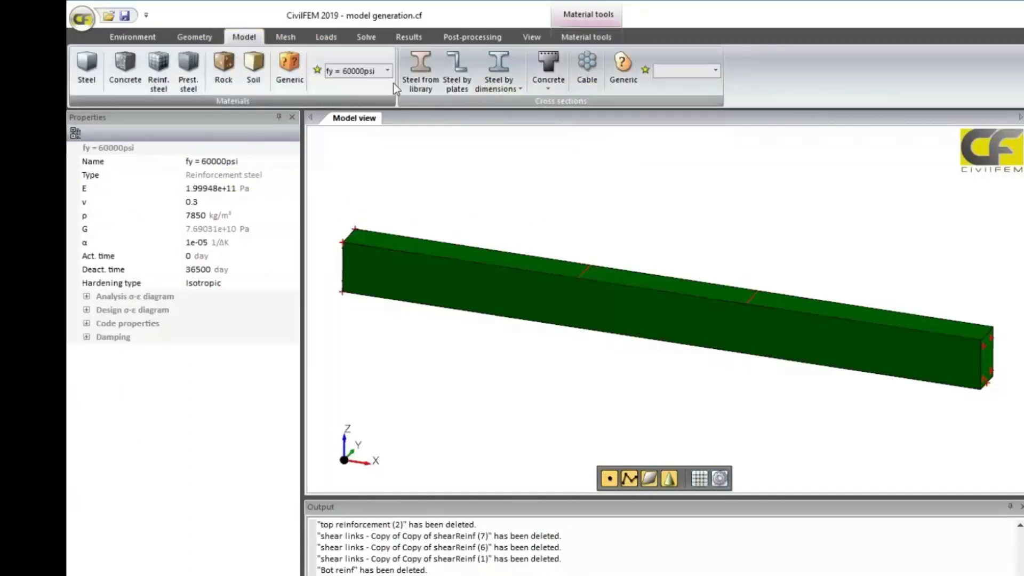
{"action": "left_click", "coordinate": [587, 67]}
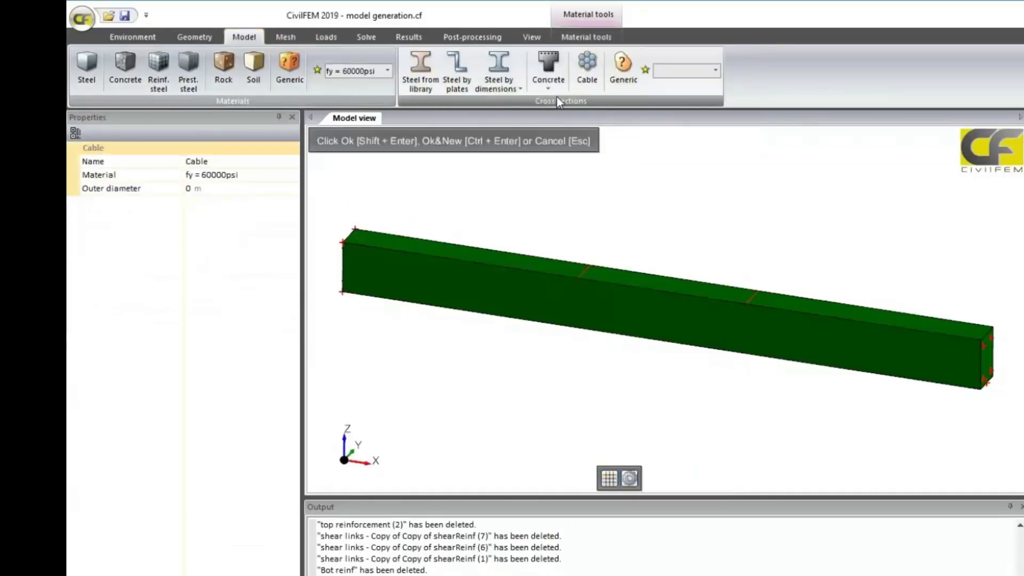
{"action": "left_click", "coordinate": [258, 189]}
{"action": "left_click", "coordinate": [293, 188]}
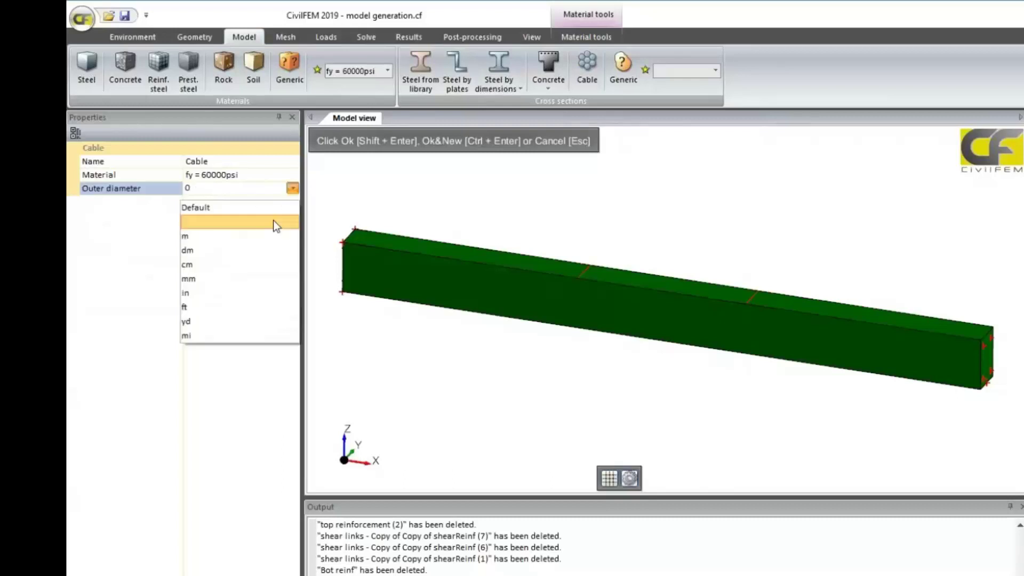
{"action": "left_click", "coordinate": [267, 279]}
{"action": "left_click", "coordinate": [195, 190]}
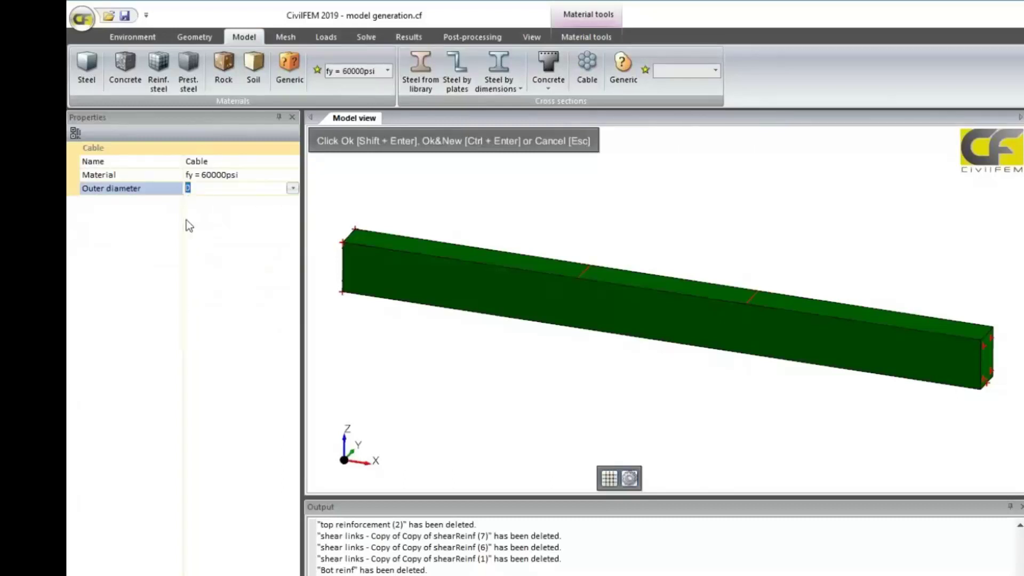
{"action": "type", "text": "16"}
{"action": "key", "text": "shift+Return"}
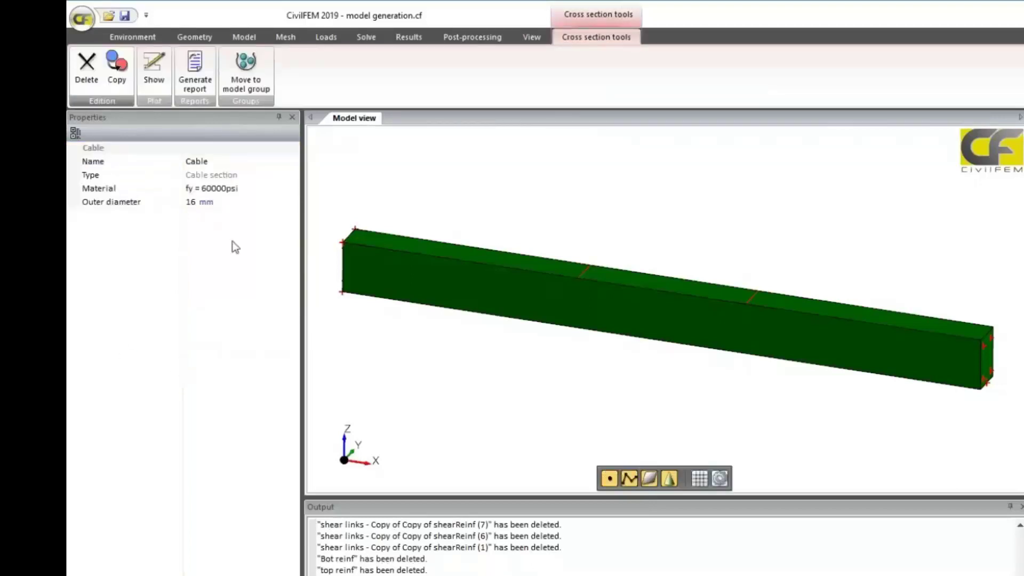
Create a Solid 3D element on the beam volume with material f'c = 6000psi
{"action": "left_click", "coordinate": [283, 37]}
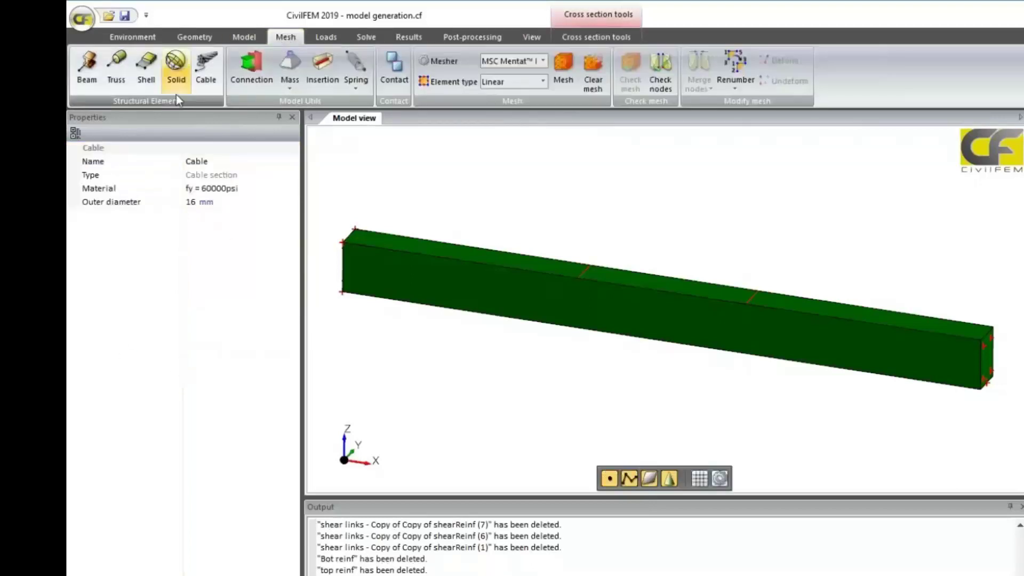
{"action": "left_click", "coordinate": [480, 282]}
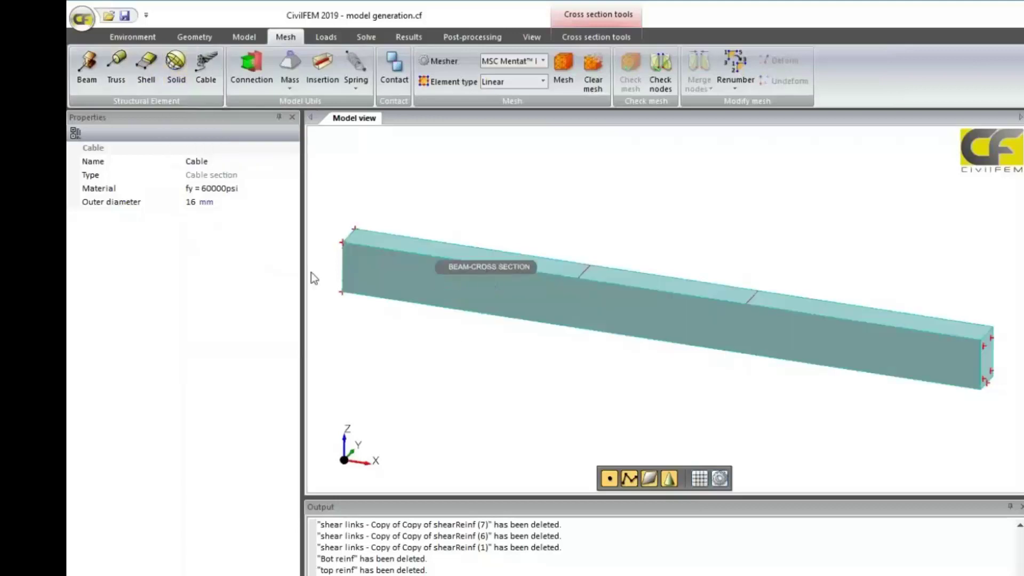
{"action": "left_click", "coordinate": [175, 80]}
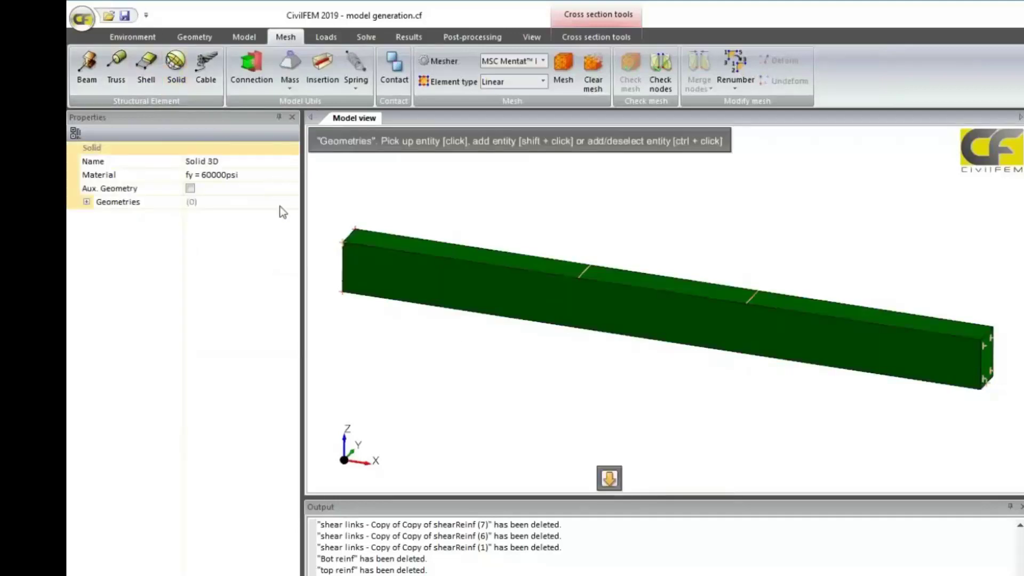
{"action": "left_click", "coordinate": [415, 267]}
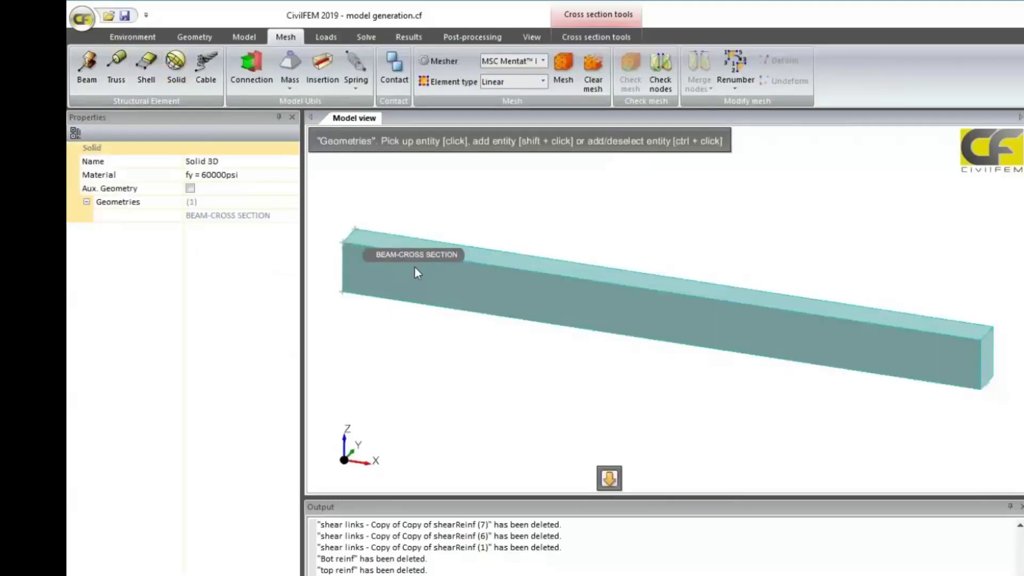
{"action": "left_click", "coordinate": [294, 174]}
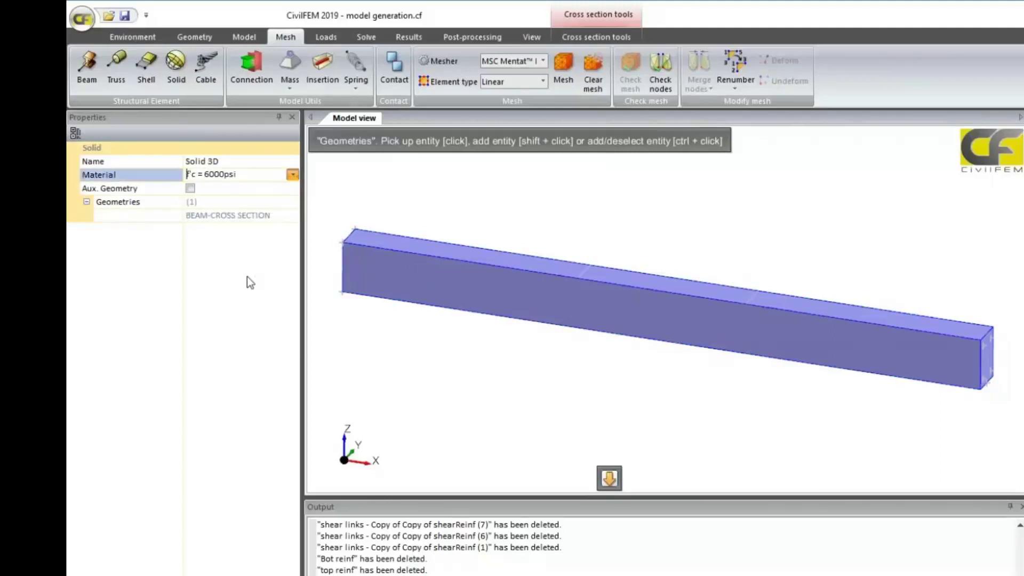
{"action": "left_click", "coordinate": [224, 187]}
{"action": "key", "text": "Return"}
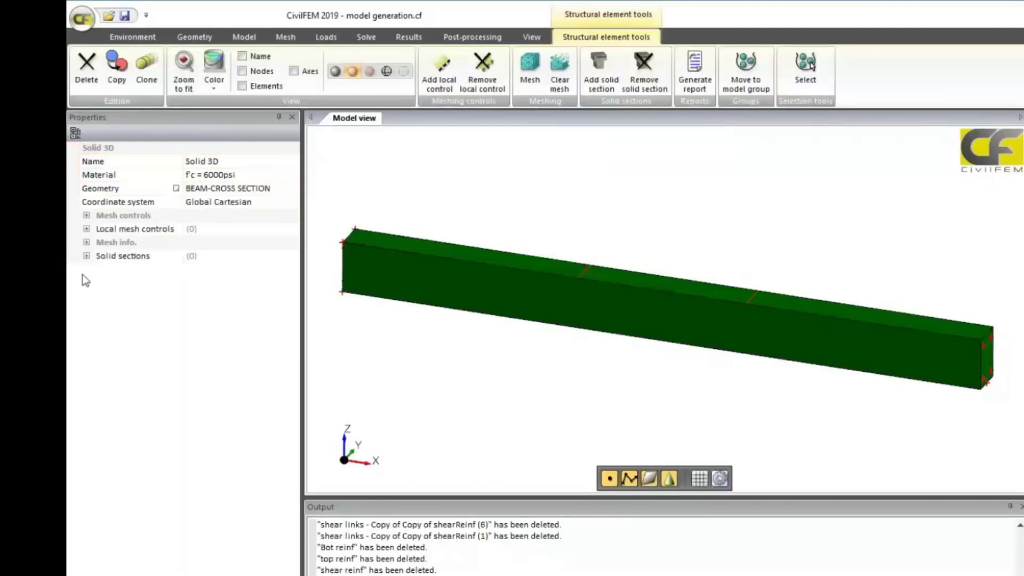
Switch the solid's mesh control to Extrude surface mesh with extrude size in centimetres
{"action": "left_click", "coordinate": [86, 215]}
{"action": "left_click", "coordinate": [245, 229]}
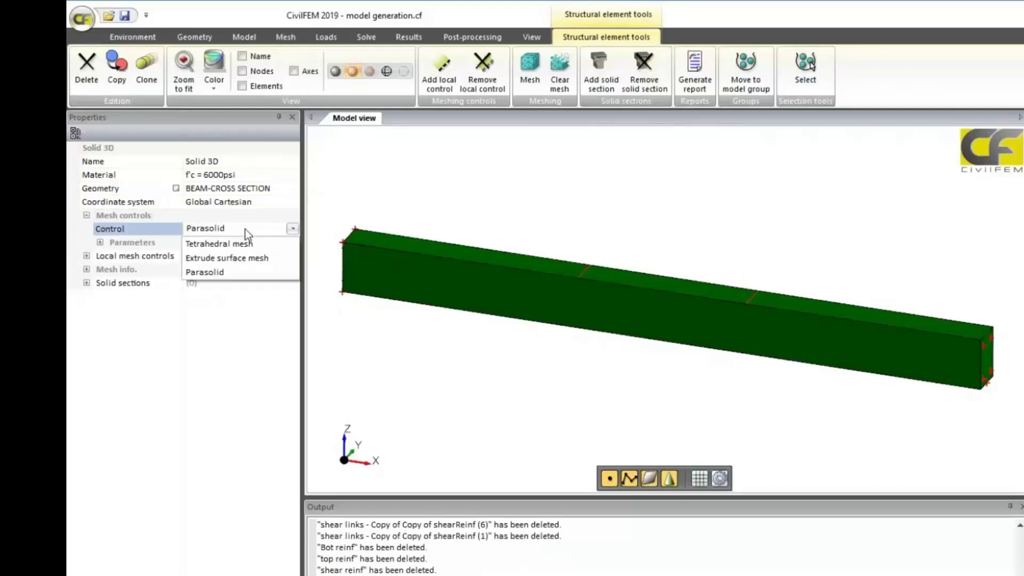
{"action": "left_click", "coordinate": [260, 254]}
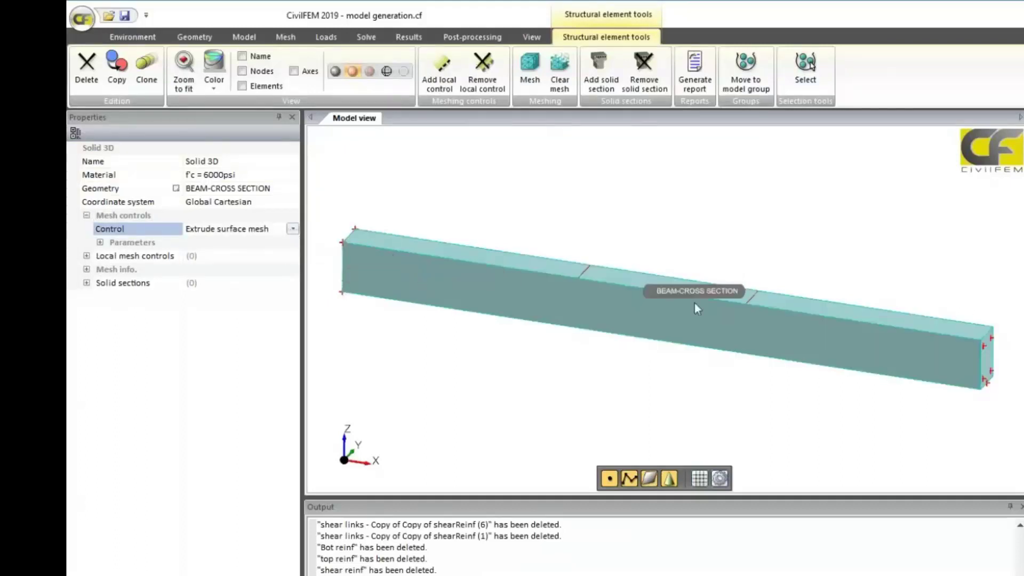
{"action": "left_click", "coordinate": [100, 242]}
{"action": "left_click", "coordinate": [292, 256]}
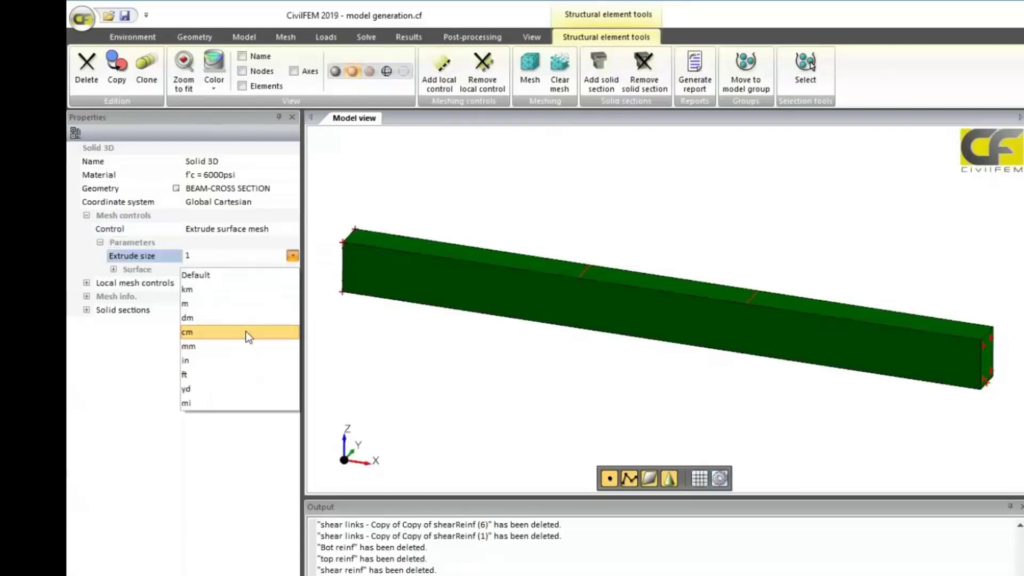
{"action": "left_click", "coordinate": [244, 327]}
{"action": "left_click", "coordinate": [207, 258]}
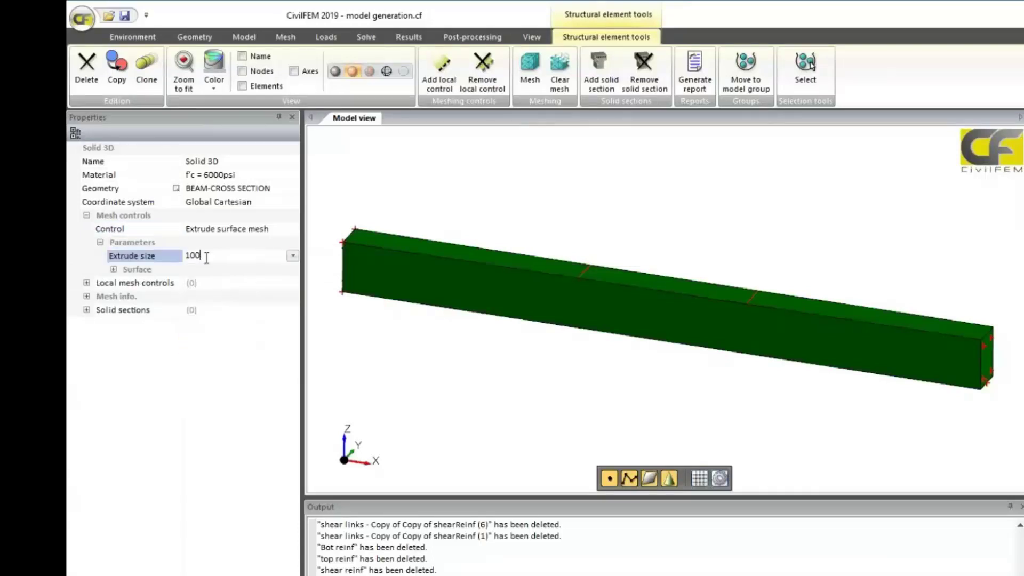
{"action": "key", "text": "Return"}
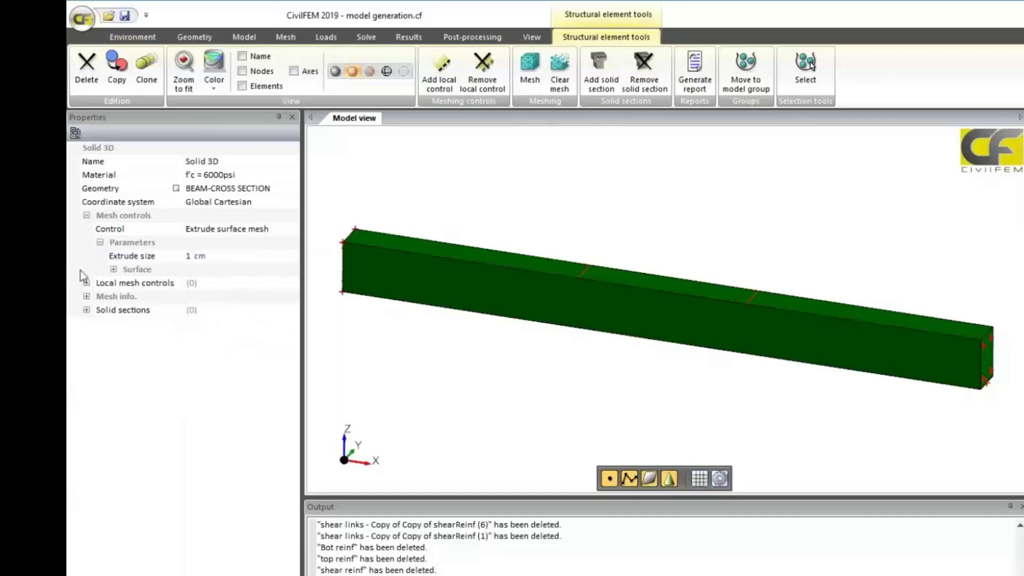
Use quadrangle surface elements with a 2 cm edges size
{"action": "left_click", "coordinate": [114, 269]}
{"action": "left_click", "coordinate": [280, 284]}
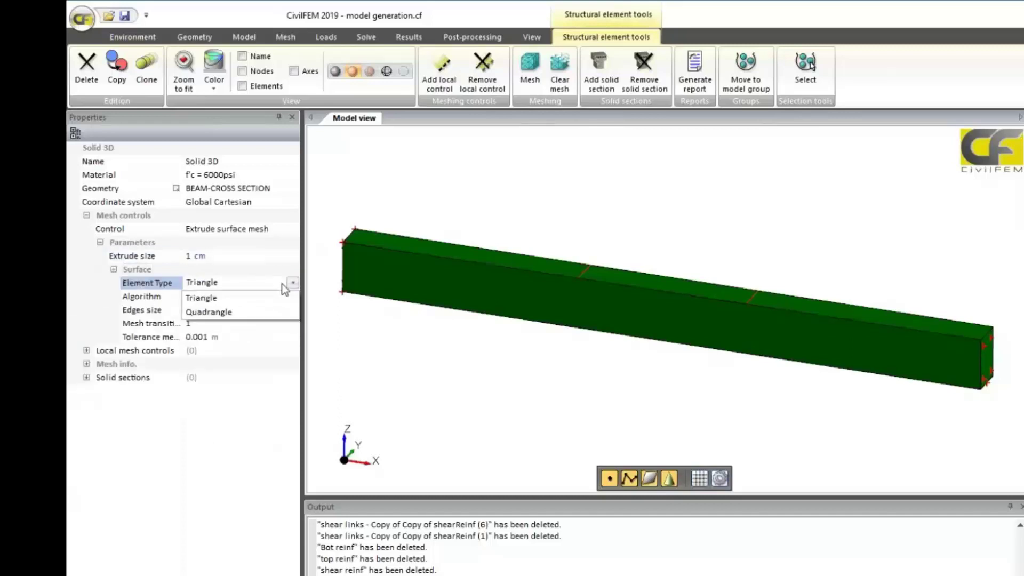
{"action": "left_click", "coordinate": [284, 310]}
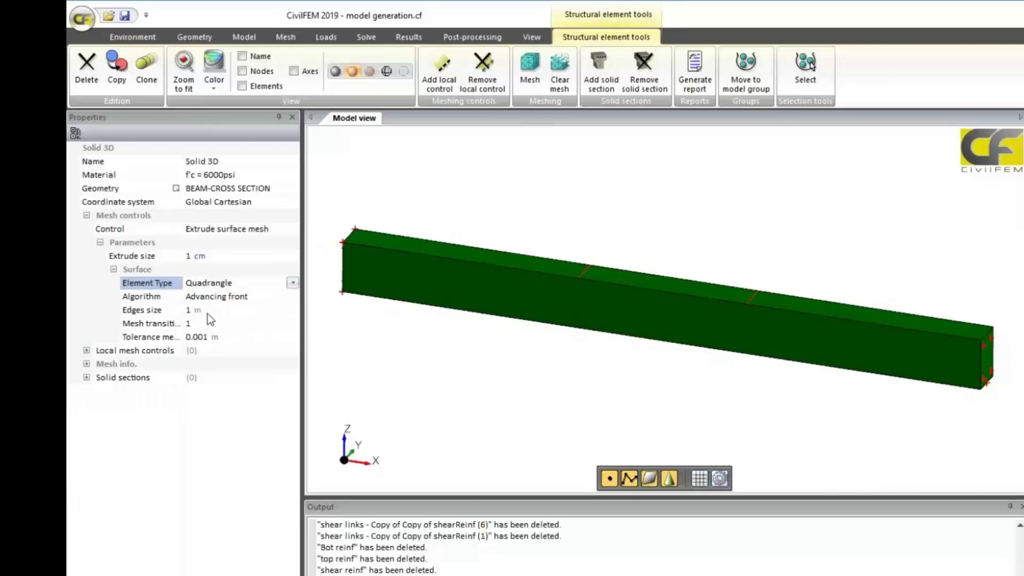
{"action": "left_click", "coordinate": [292, 313]}
{"action": "type", "text": "00"}
{"action": "left_click", "coordinate": [292, 311]}
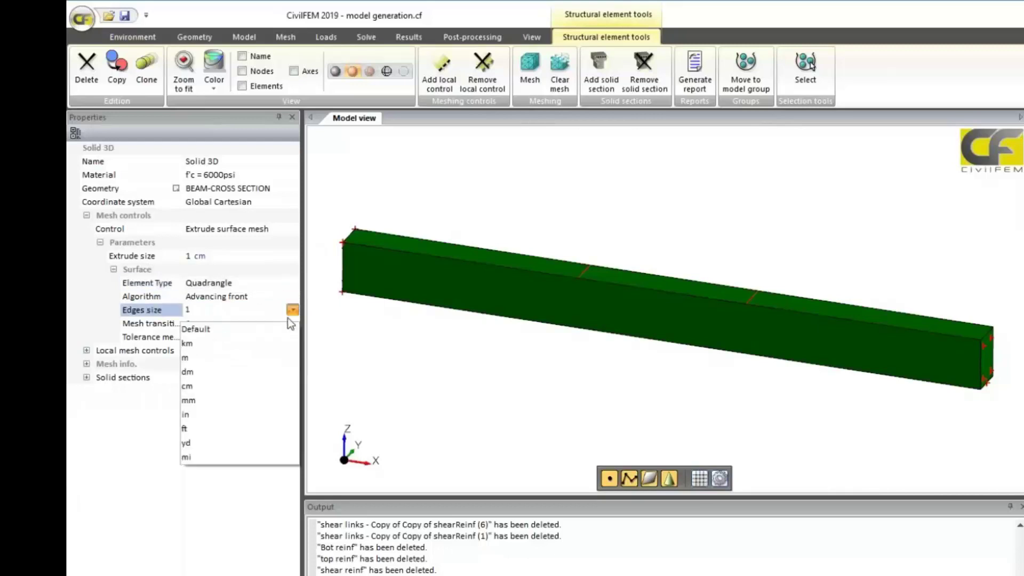
{"action": "left_click", "coordinate": [274, 382]}
{"action": "left_click", "coordinate": [200, 314]}
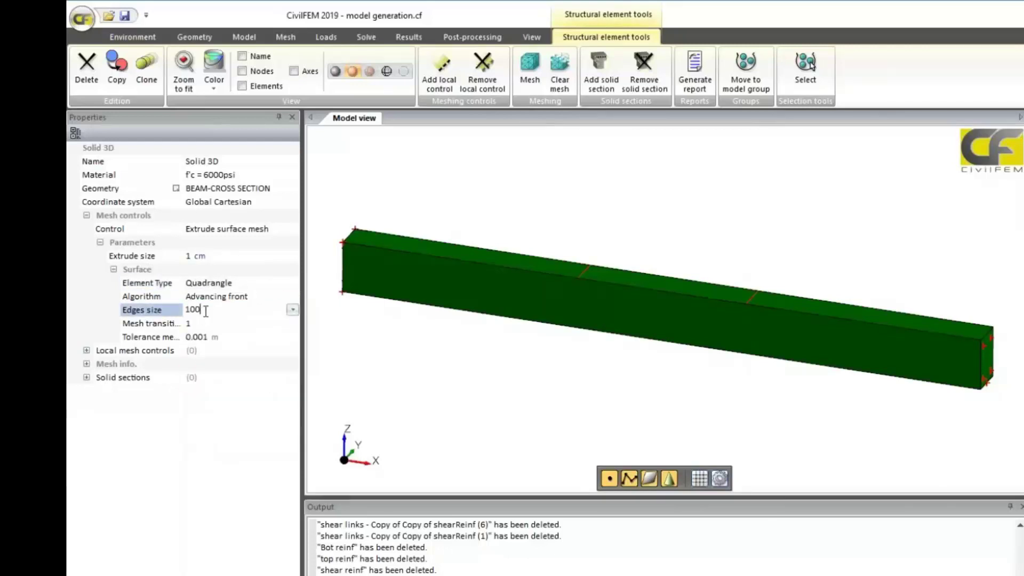
{"action": "key", "text": "BackSpace"}
{"action": "key", "text": "BackSpace"}
{"action": "key", "text": "BackSpace"}
{"action": "type", "text": "2"}
{"action": "key", "text": "Return"}
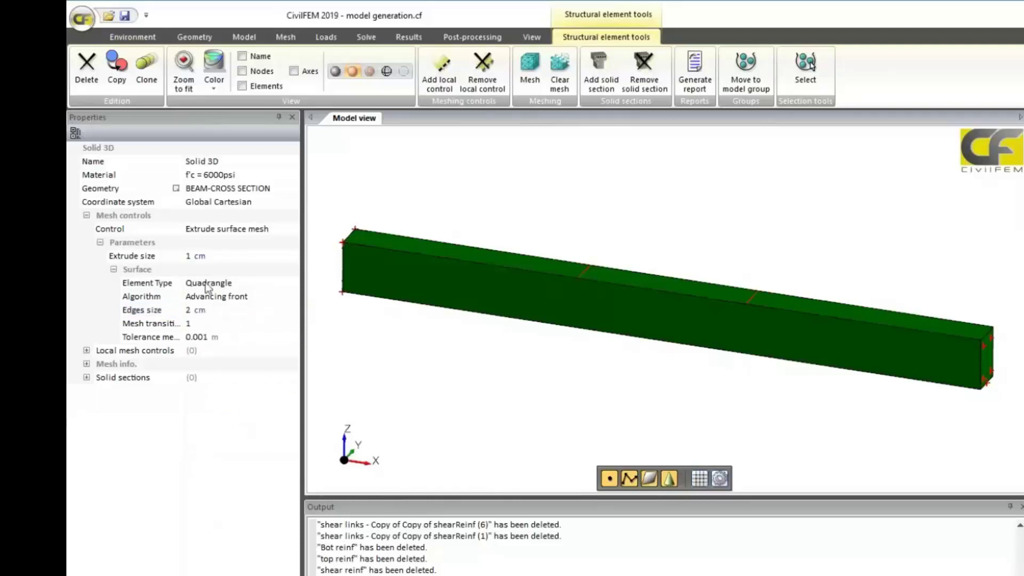
Change the extrude size to 2 cm
{"action": "left_click", "coordinate": [190, 256]}
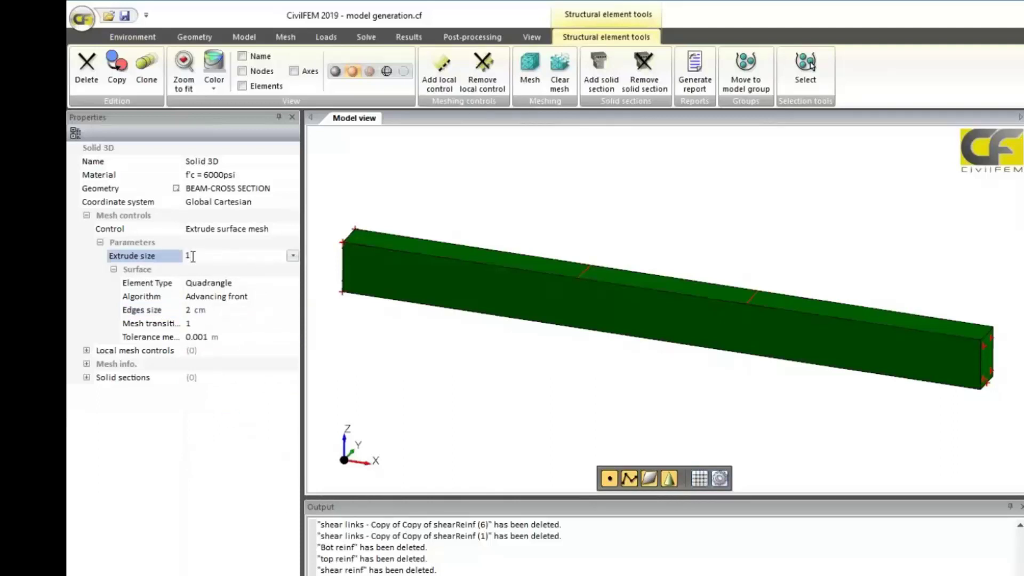
{"action": "type", "text": "2"}
{"action": "key", "text": "Return"}
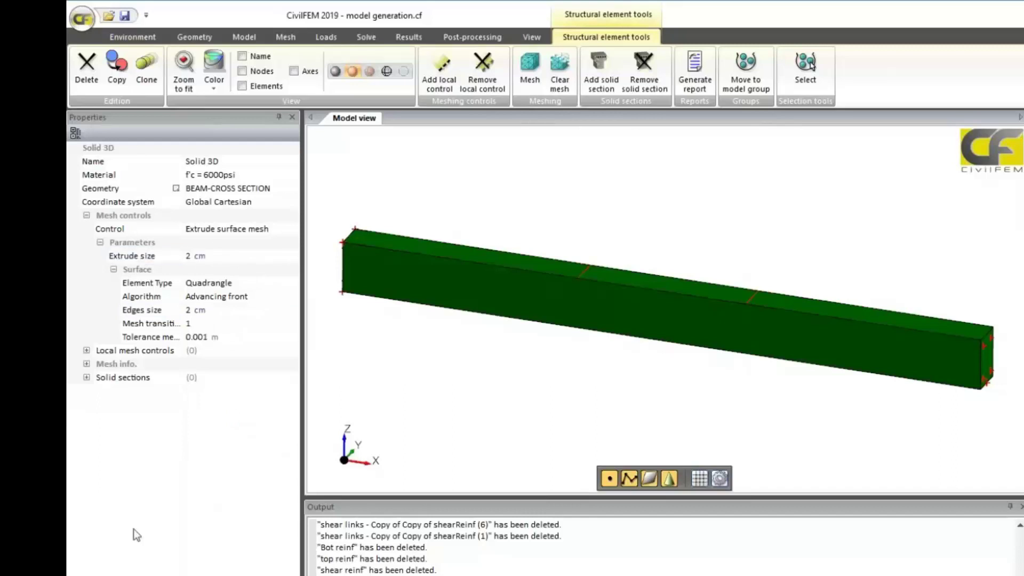
Mesh the model without saving, then define truss elements on rebars reinf1 and reinf2
{"action": "left_click", "coordinate": [529, 66]}
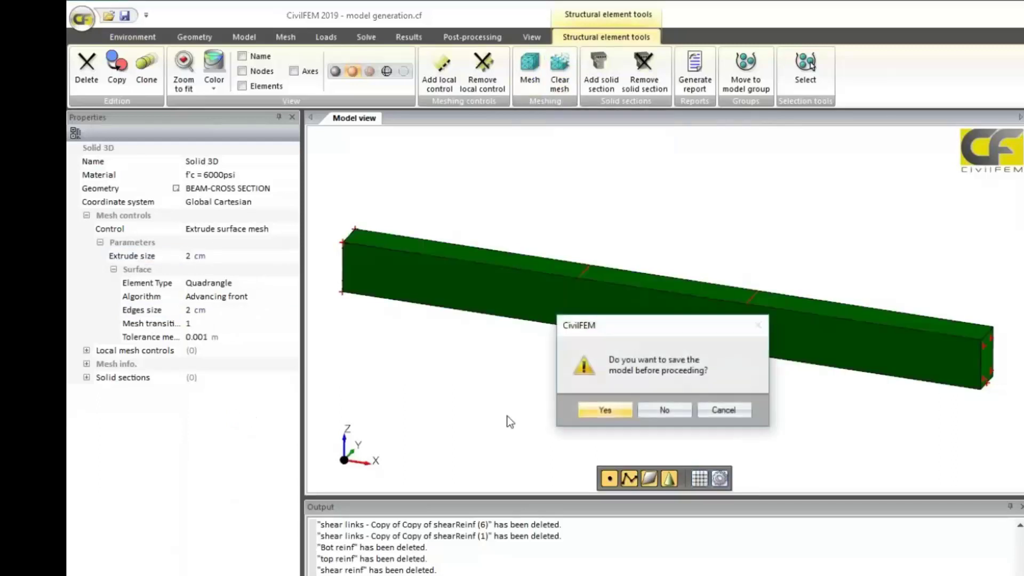
{"action": "left_click", "coordinate": [661, 410]}
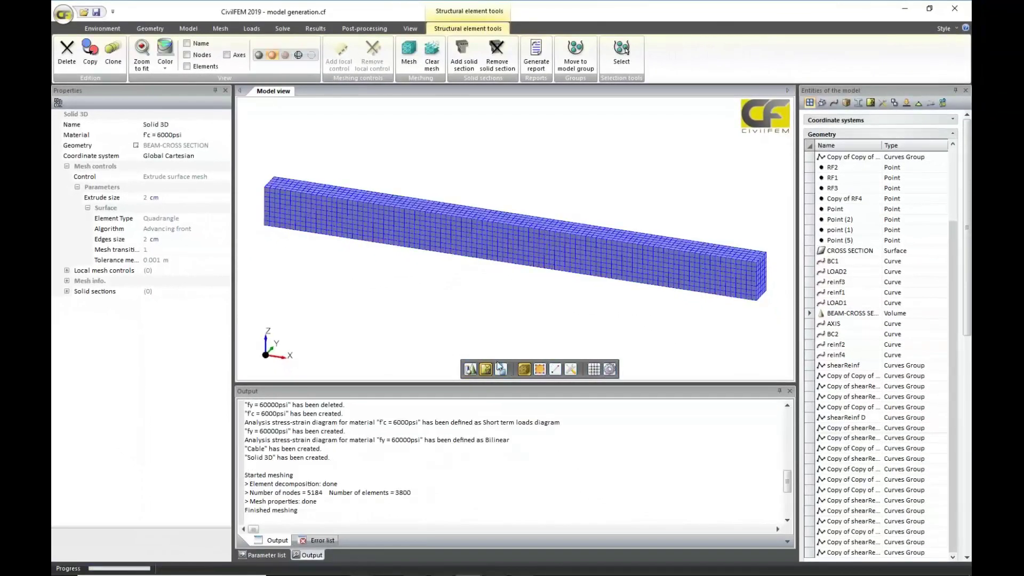
{"action": "left_click", "coordinate": [229, 30]}
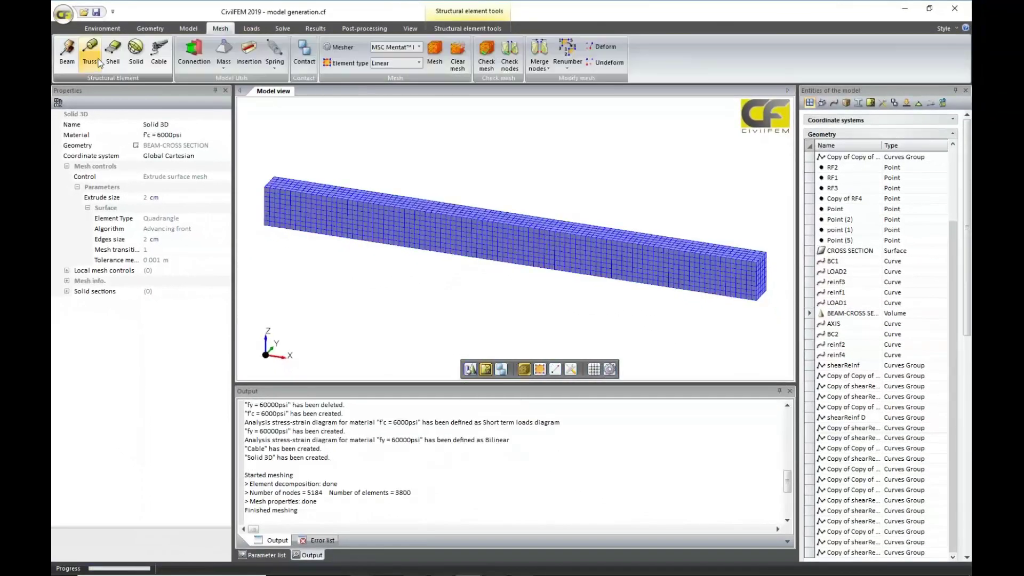
{"action": "left_click", "coordinate": [89, 53]}
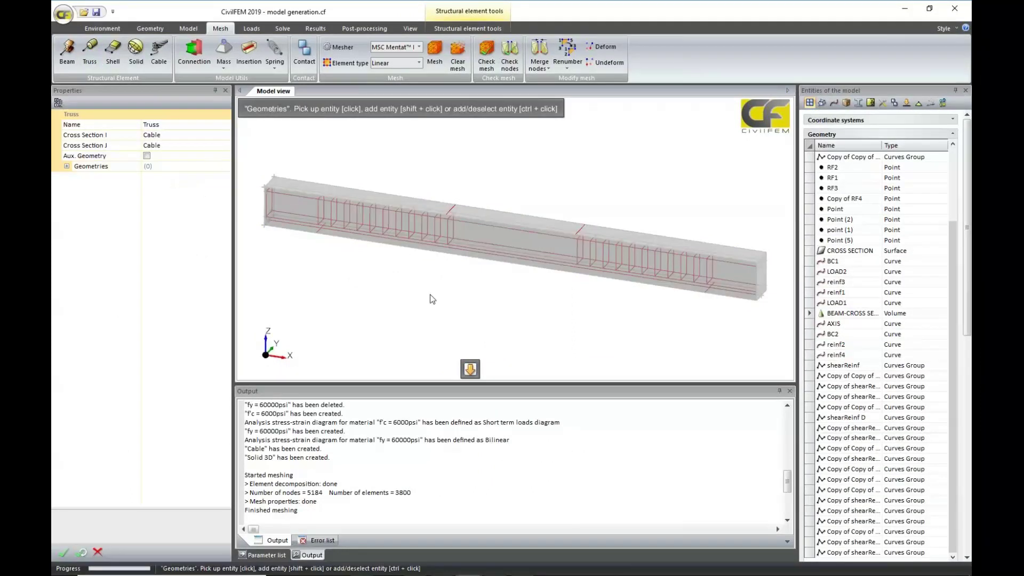
{"action": "scroll", "coordinate": [424, 271], "scroll_direction": "up", "scroll_amount": 2}
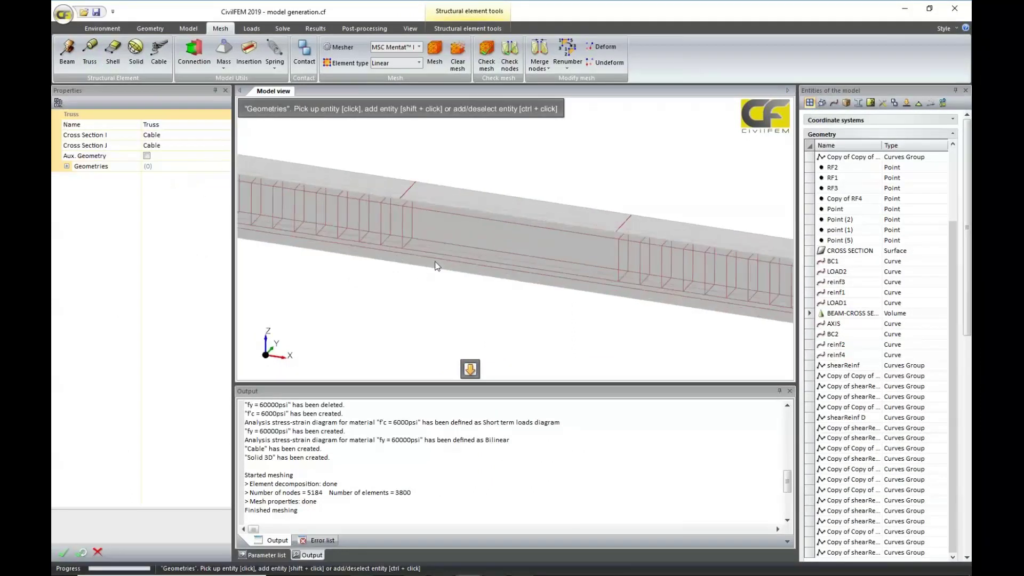
{"action": "scroll", "coordinate": [539, 273], "scroll_direction": "up", "scroll_amount": 1}
{"action": "left_click", "coordinate": [546, 278]}
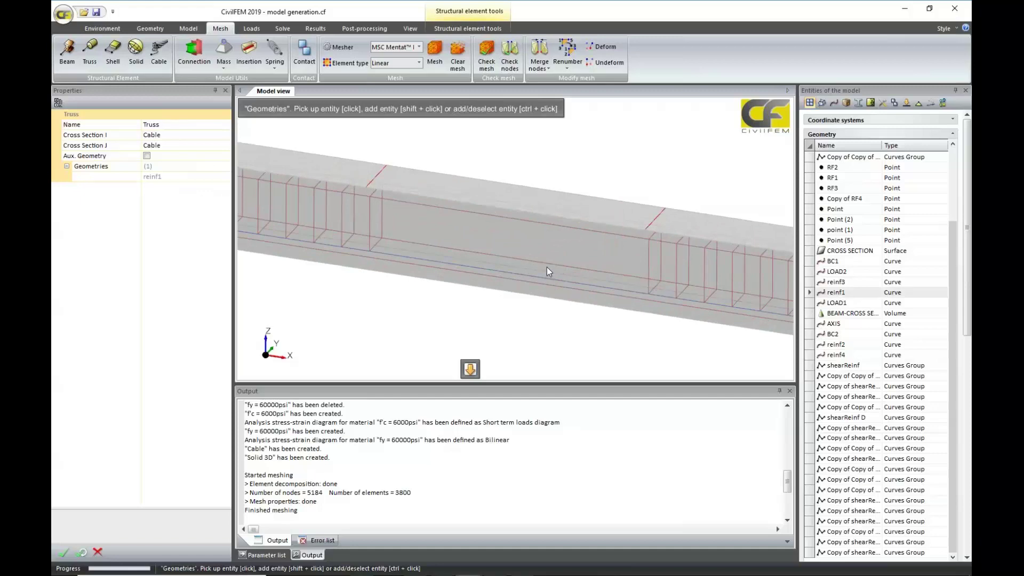
{"action": "left_click", "coordinate": [548, 264], "text": "shift"}
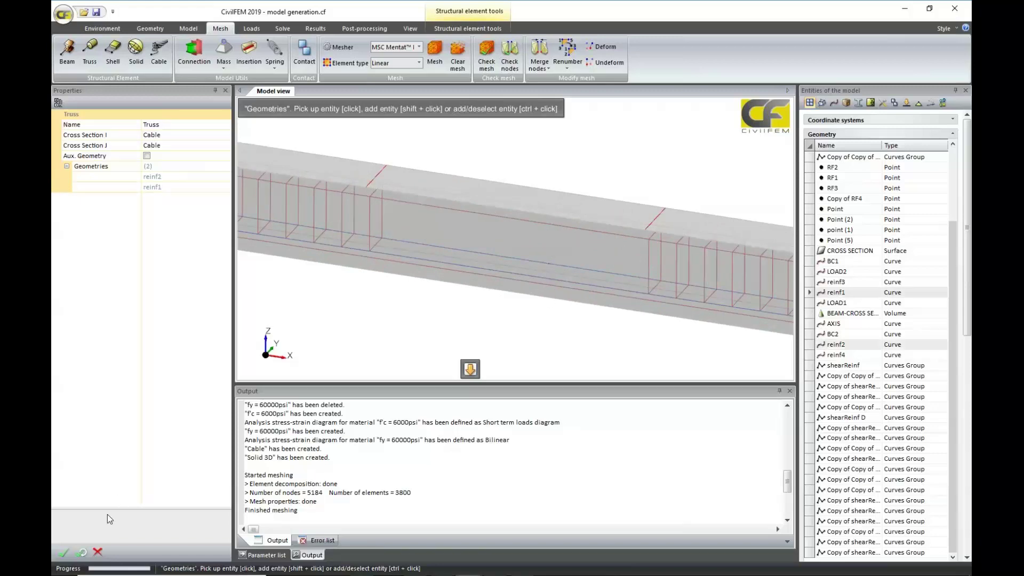
{"action": "left_click", "coordinate": [65, 554]}
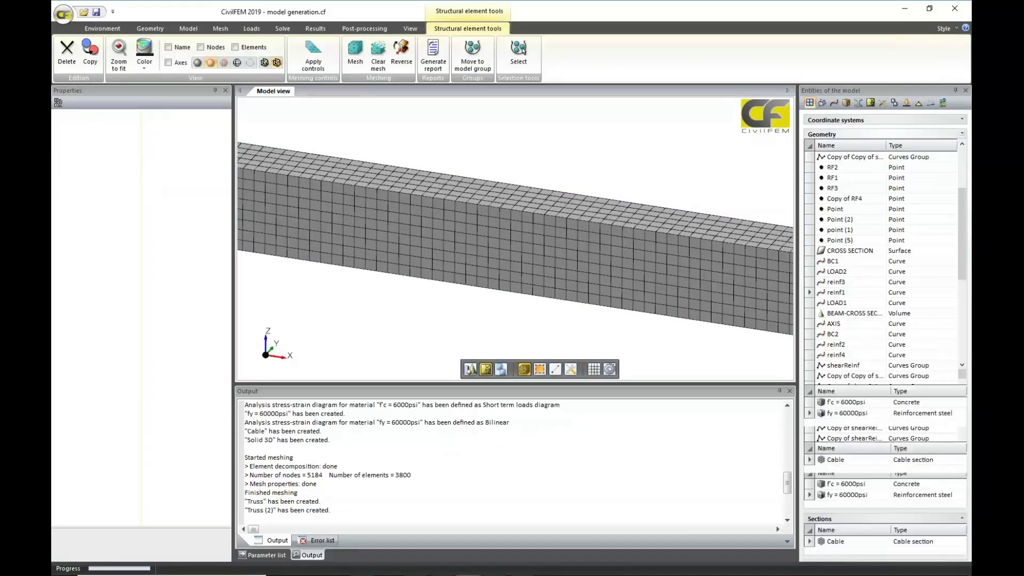
Rename the first truss to r1 and review the Truss (2) properties
{"action": "left_click", "coordinate": [829, 134]}
{"action": "left_click", "coordinate": [812, 288]}
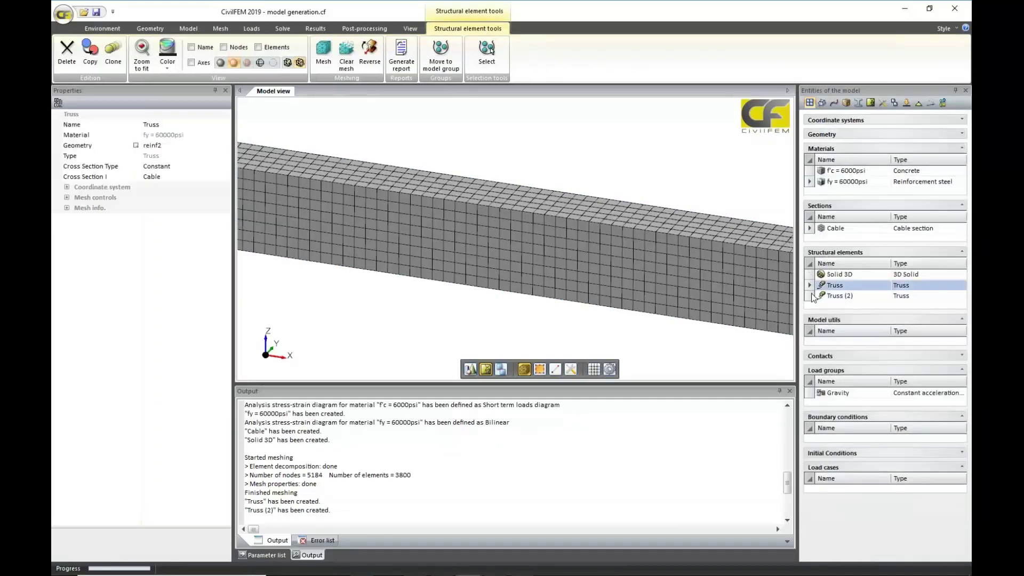
{"action": "left_click", "coordinate": [128, 128]}
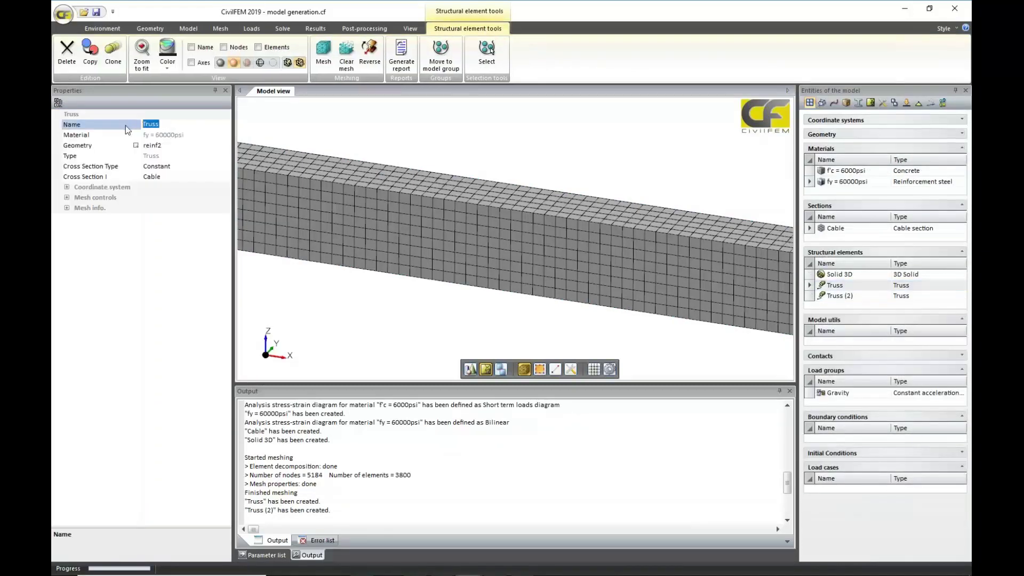
{"action": "type", "text": "r1"}
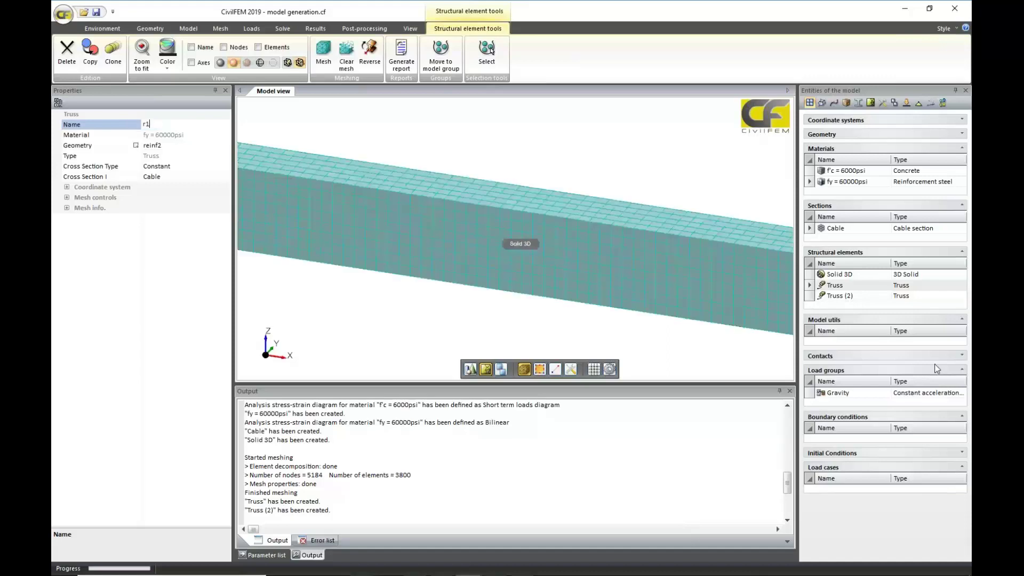
{"action": "left_click", "coordinate": [842, 296]}
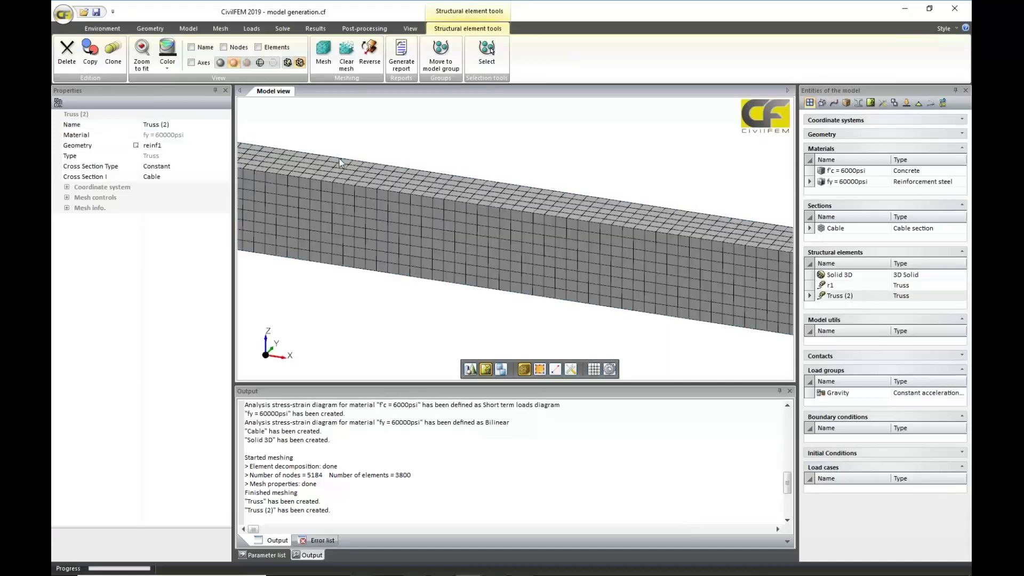
{"action": "left_click", "coordinate": [152, 124]}
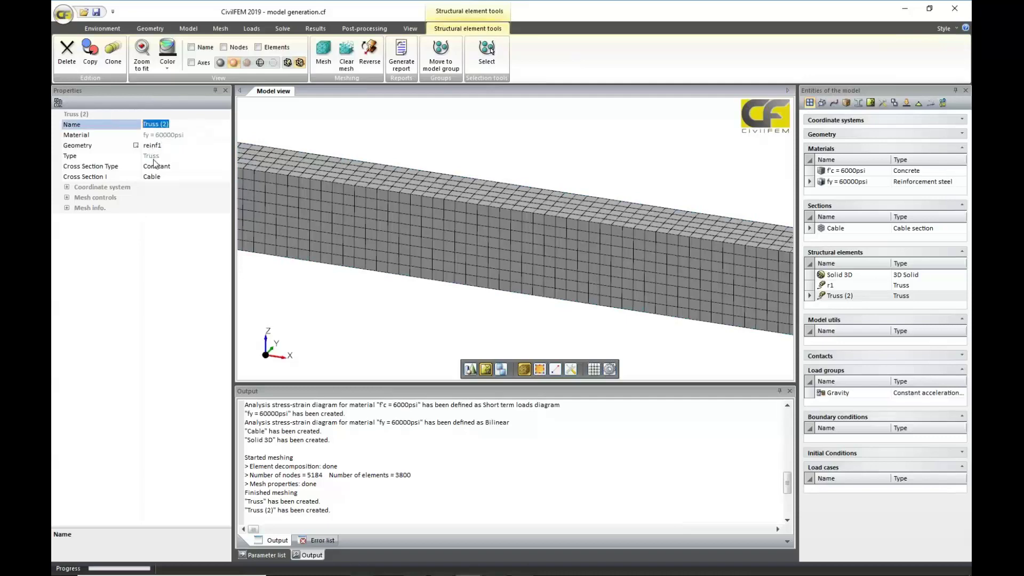
{"action": "left_click", "coordinate": [169, 278]}
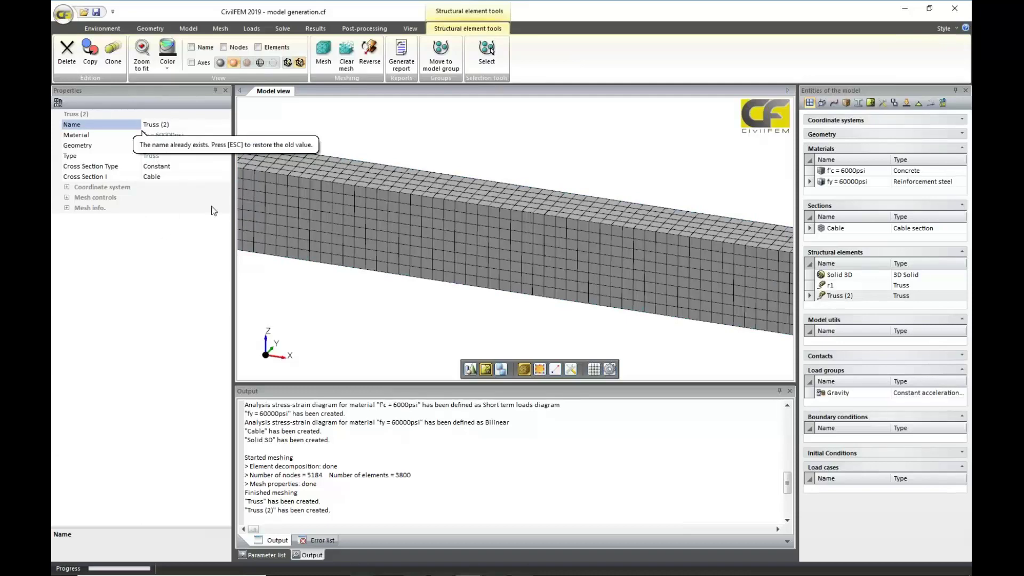
{"action": "left_click", "coordinate": [816, 288]}
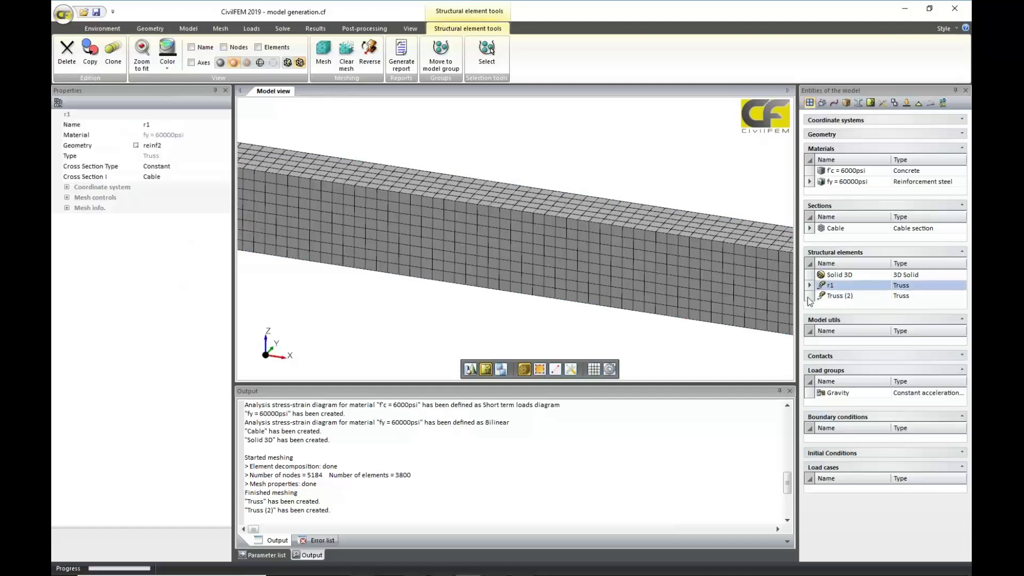
Remesh the beam with its trusses without saving, then orbit and zoom to inspect it
{"action": "left_click", "coordinate": [356, 50]}
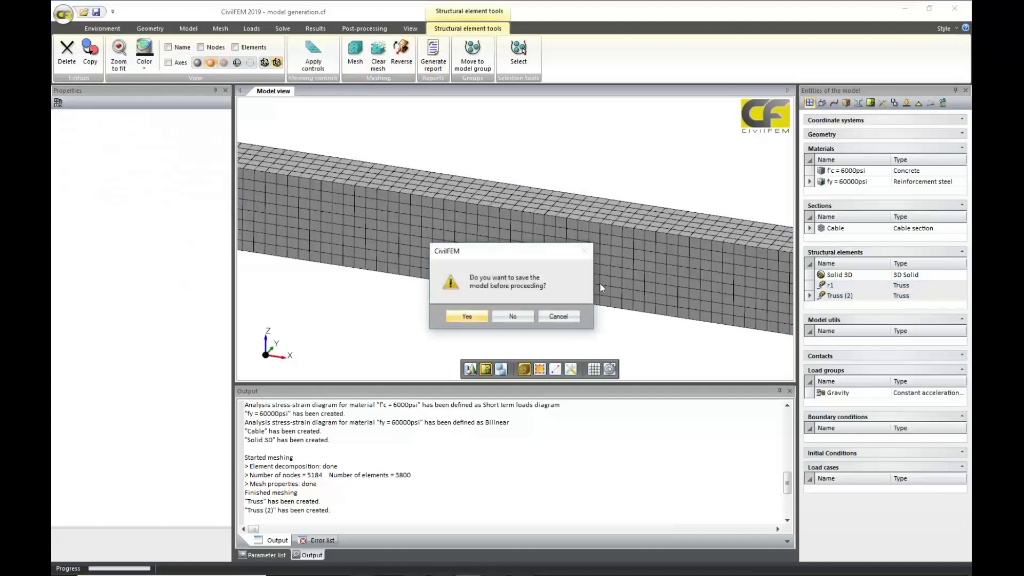
{"action": "left_click", "coordinate": [511, 317]}
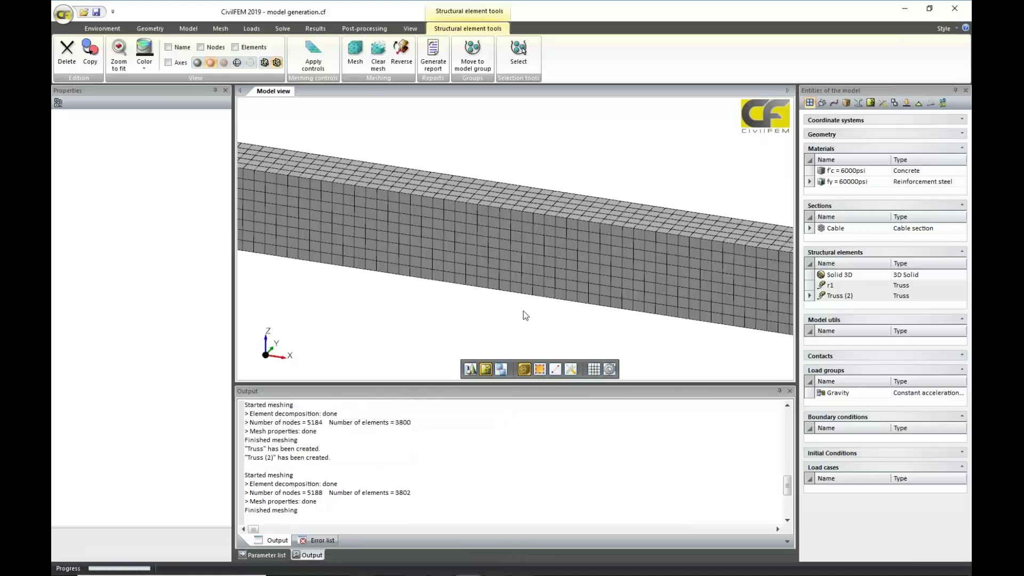
{"action": "middle_click_drag", "start_coordinate": [523, 311], "coordinate": [622, 294]}
{"action": "scroll", "coordinate": [630, 292], "scroll_direction": "up", "scroll_amount": 5}
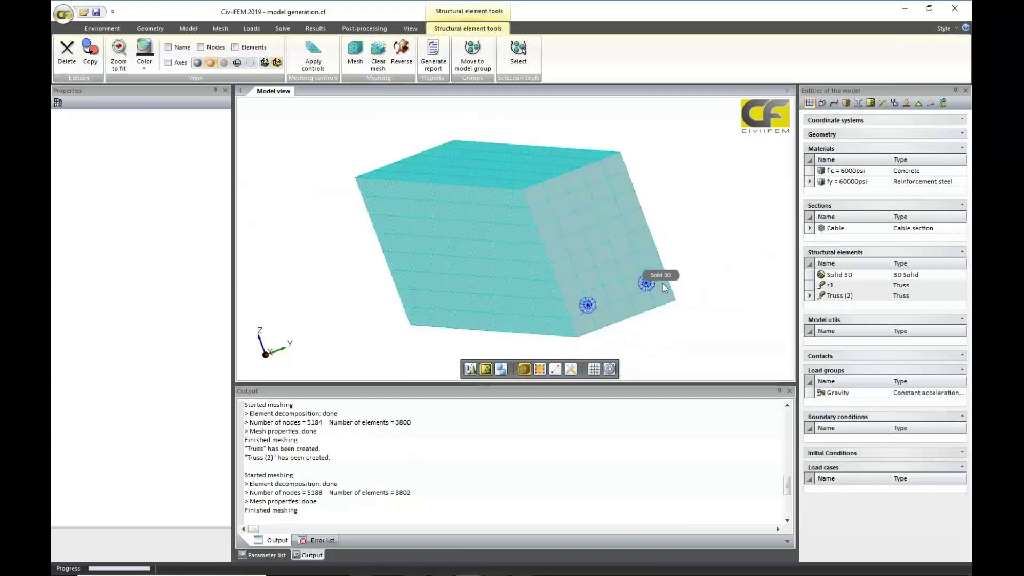
{"action": "scroll", "coordinate": [656, 290], "scroll_direction": "down", "scroll_amount": 5}
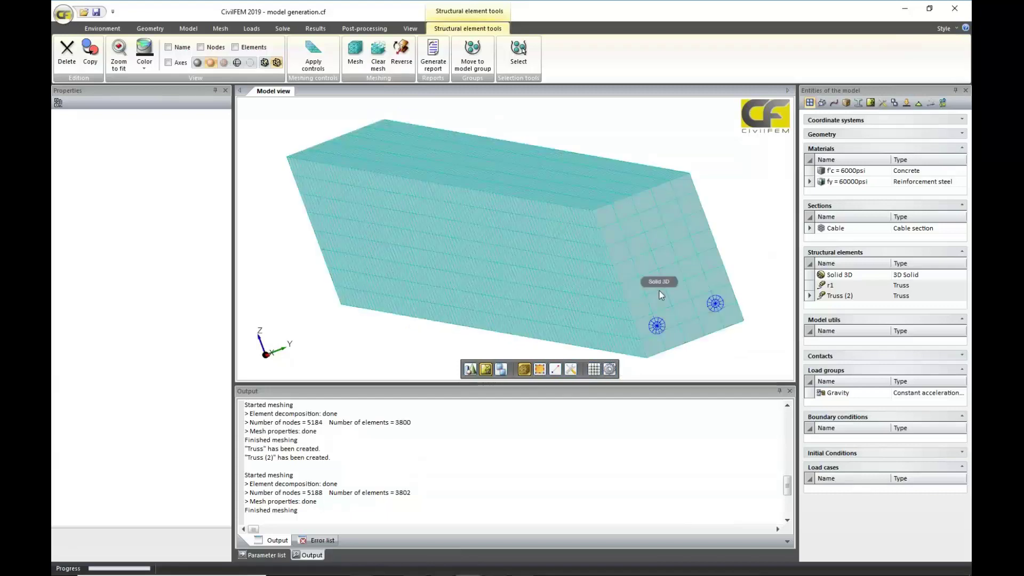
Create an Insertion with Solid 3D as host and Truss (2) and r1 embedded
{"action": "left_click", "coordinate": [223, 30]}
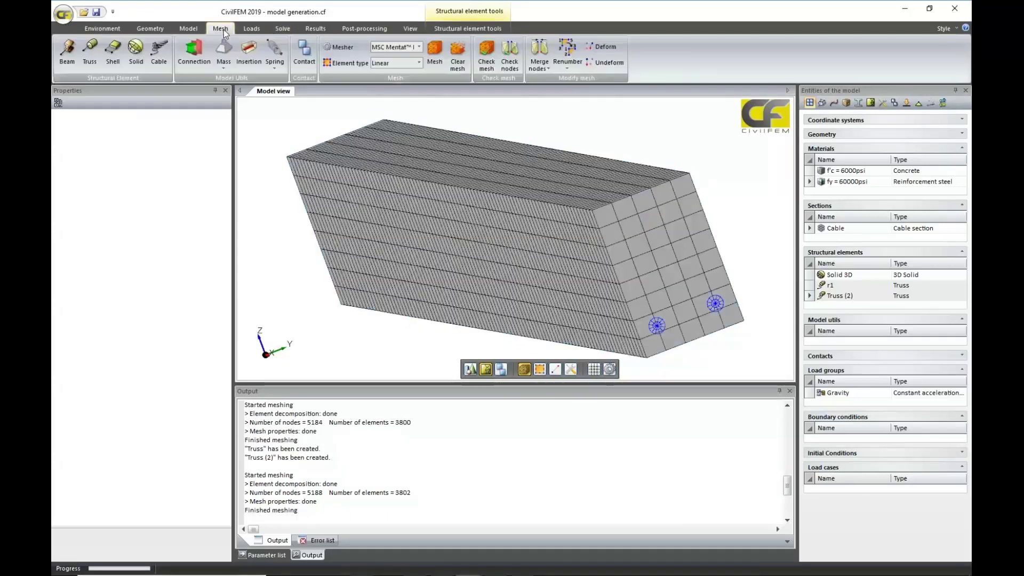
{"action": "left_click", "coordinate": [254, 57]}
{"action": "left_click", "coordinate": [427, 250]}
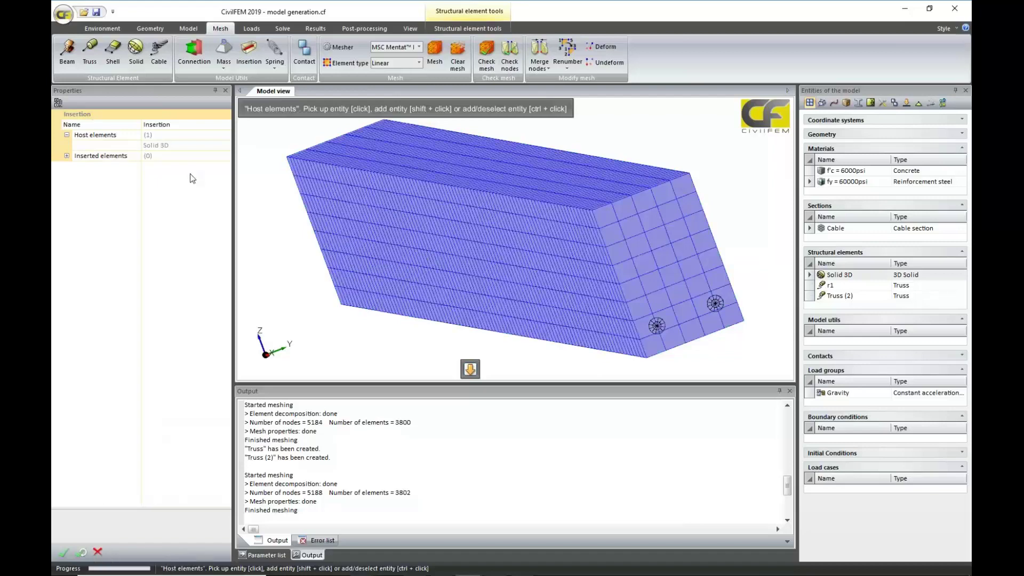
{"action": "left_click", "coordinate": [469, 368]}
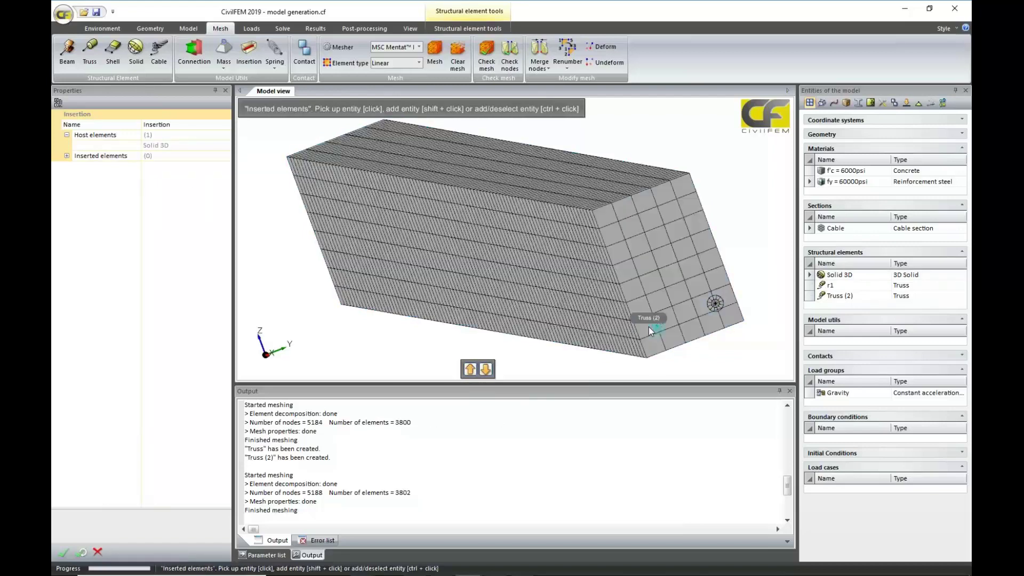
{"action": "left_click", "coordinate": [654, 327]}
{"action": "left_click", "coordinate": [656, 328]}
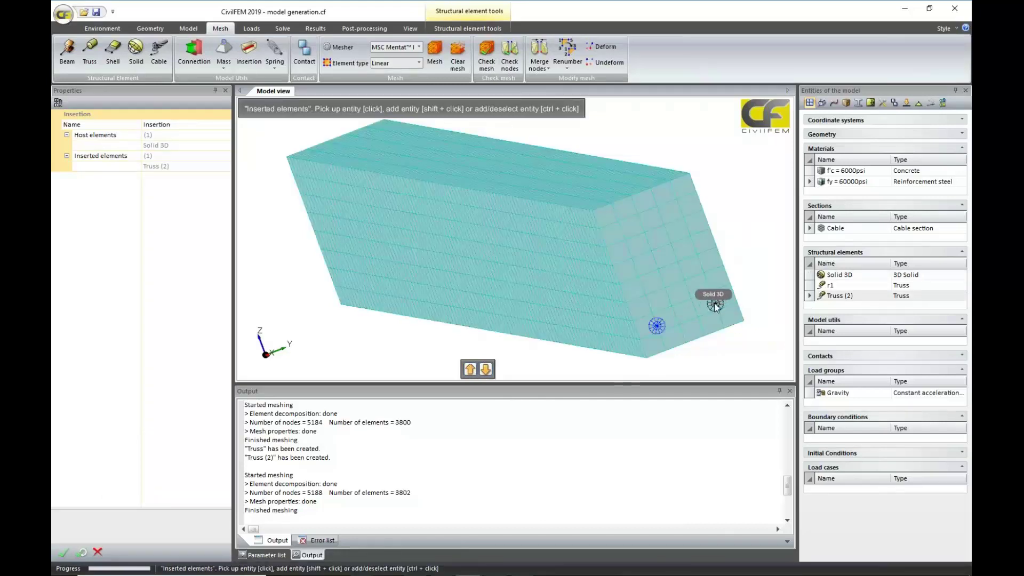
{"action": "left_click", "coordinate": [657, 322], "text": "shift"}
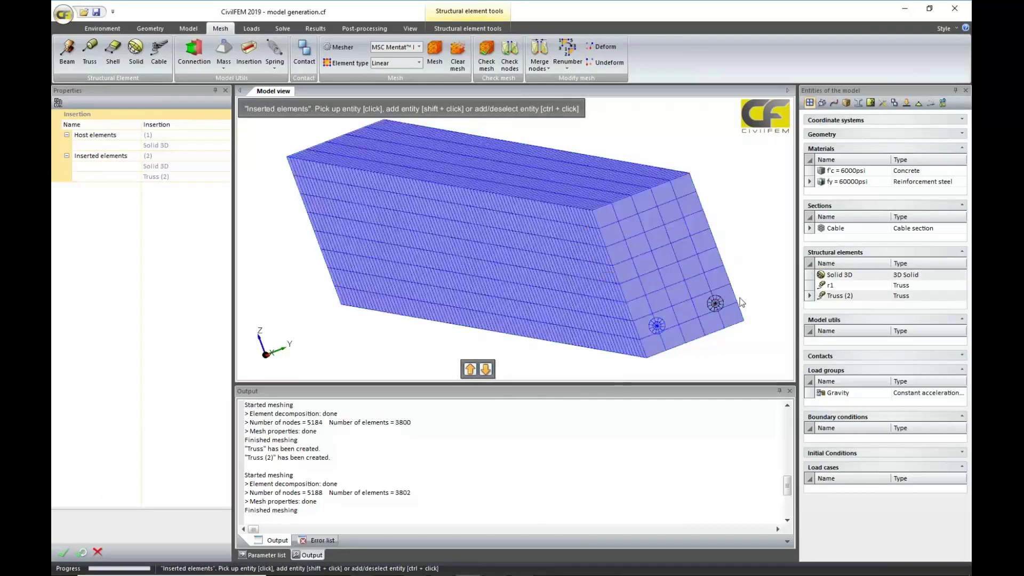
{"action": "left_click", "coordinate": [729, 315], "text": "ctrl"}
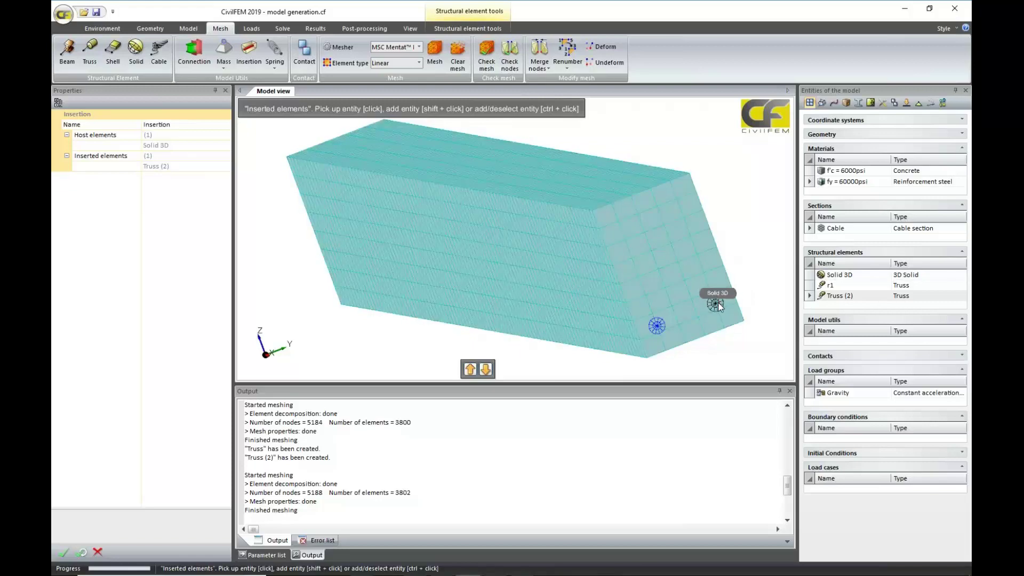
{"action": "left_click", "coordinate": [716, 305], "text": "shift"}
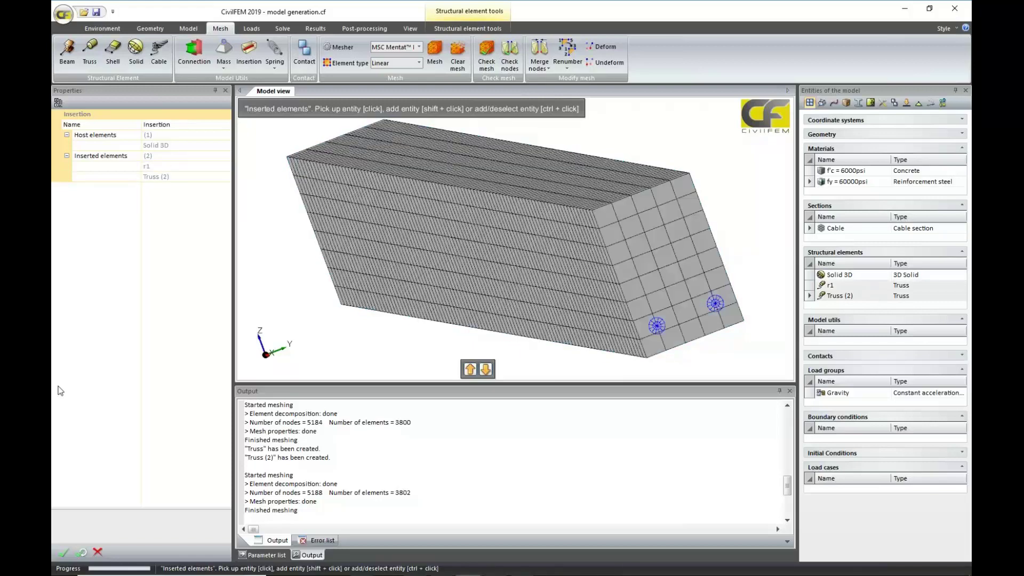
{"action": "left_click", "coordinate": [63, 552]}
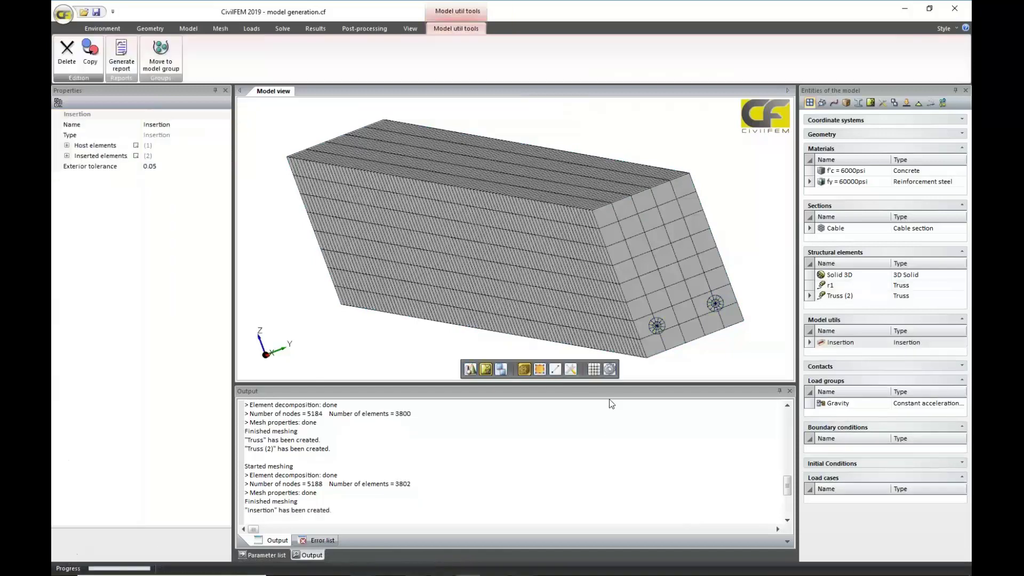
Zoom and orbit the beam to a near-front view of the embedded rebars
{"action": "scroll", "coordinate": [619, 290], "scroll_direction": "up", "scroll_amount": 3}
{"action": "scroll", "coordinate": [615, 312], "scroll_direction": "down", "scroll_amount": 5}
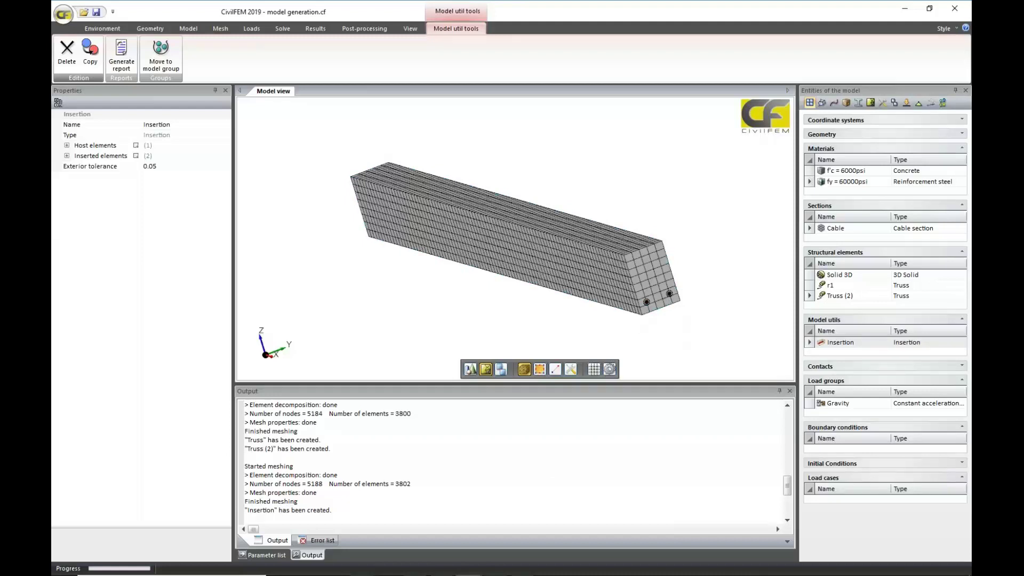
{"action": "mouse_move", "coordinate": [442, 575]}
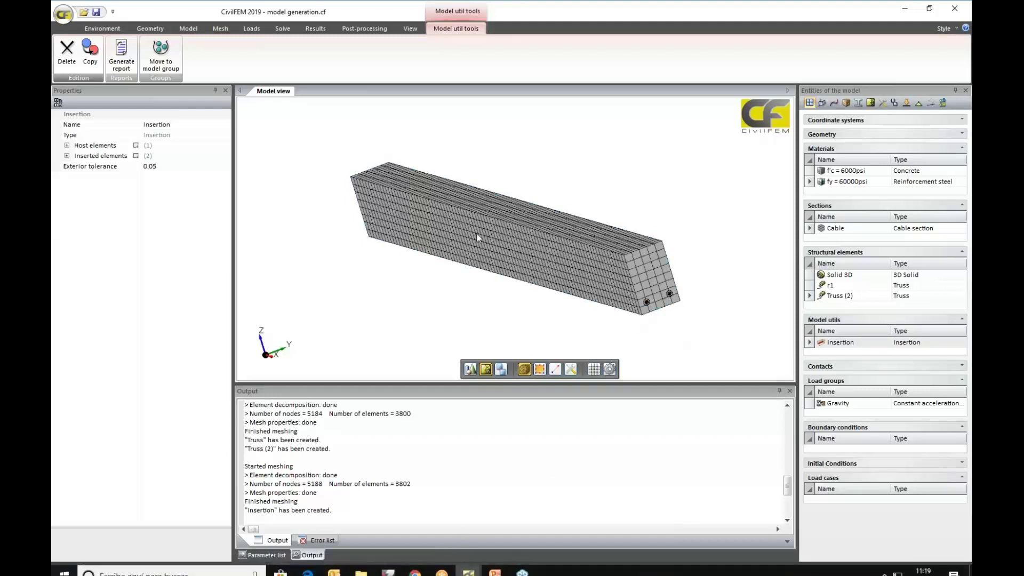
{"action": "middle_click_drag", "start_coordinate": [523, 295], "coordinate": [583, 279]}
{"action": "scroll", "coordinate": [545, 257], "scroll_direction": "down", "scroll_amount": 3}
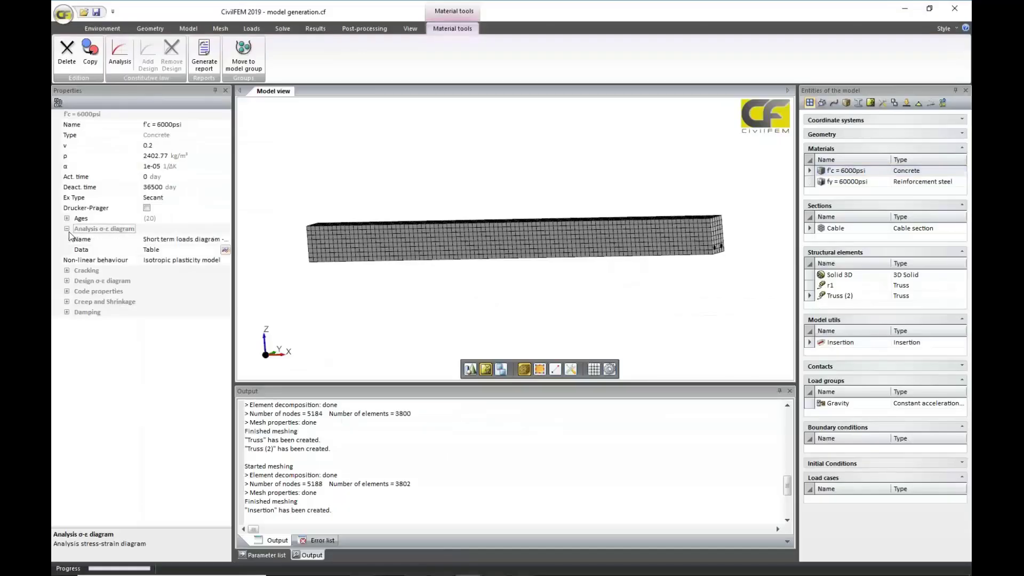
Enable concrete crushing under Cracking with a crushing strain of 0.0035
{"action": "left_click", "coordinate": [68, 270]}
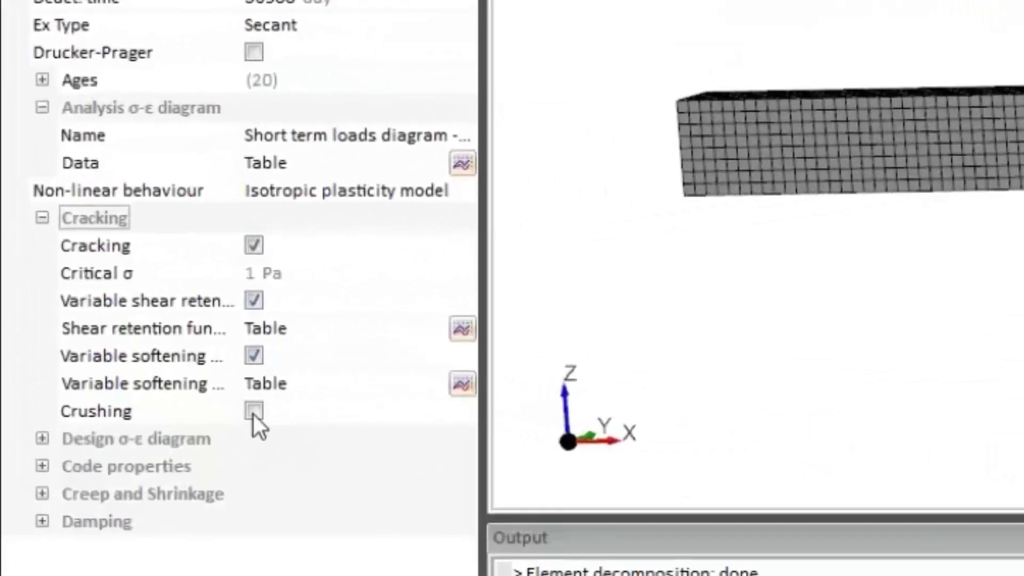
{"action": "left_click", "coordinate": [175, 361]}
{"action": "left_click", "coordinate": [278, 443]}
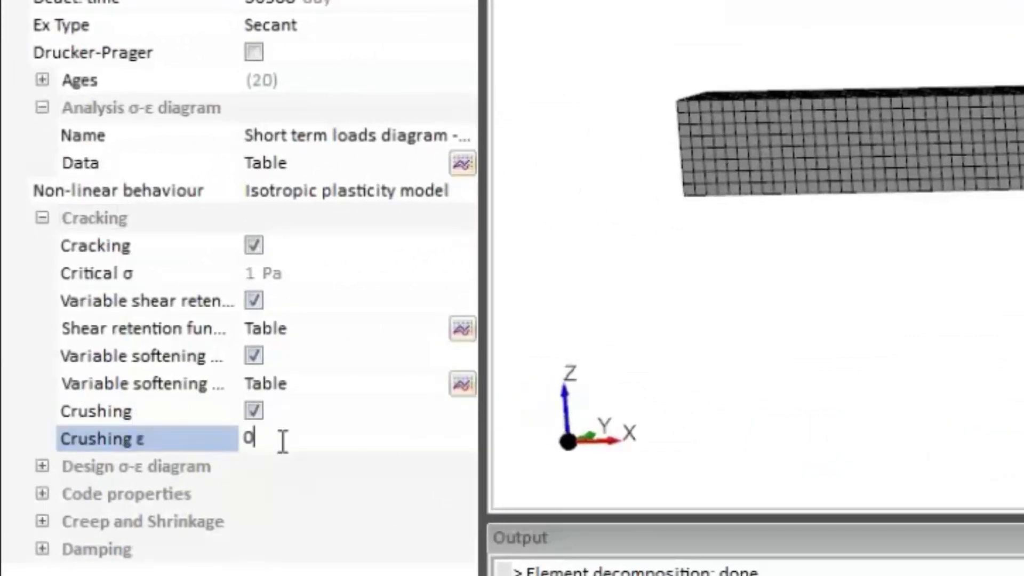
{"action": "type", "text": ".0035"}
{"action": "key", "text": "Return"}
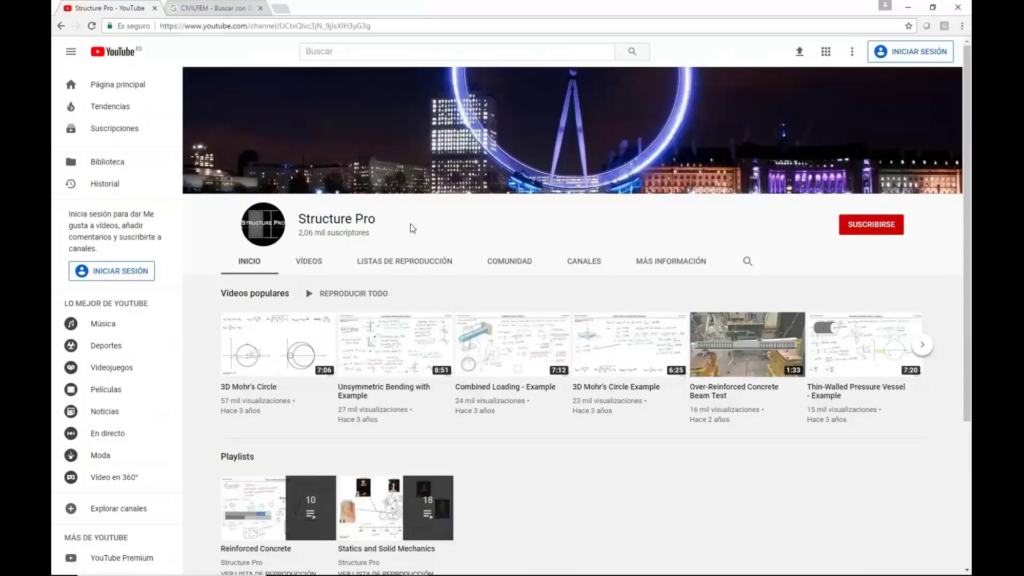
Browse the Structure Pro channel's Videos list to find the beam test uploads
{"action": "scroll", "coordinate": [442, 230], "scroll_direction": "down", "scroll_amount": 1}
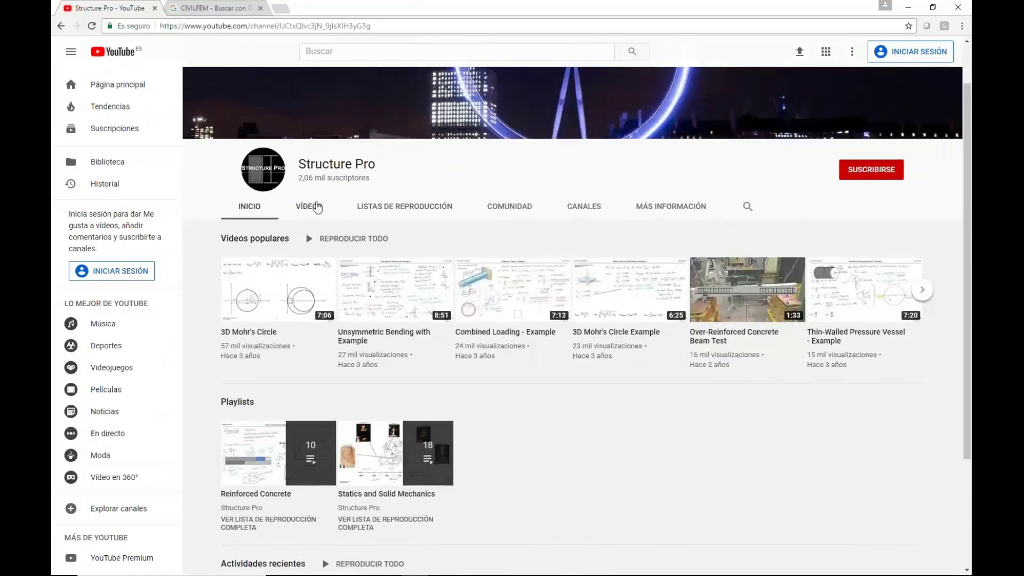
{"action": "left_click", "coordinate": [309, 206]}
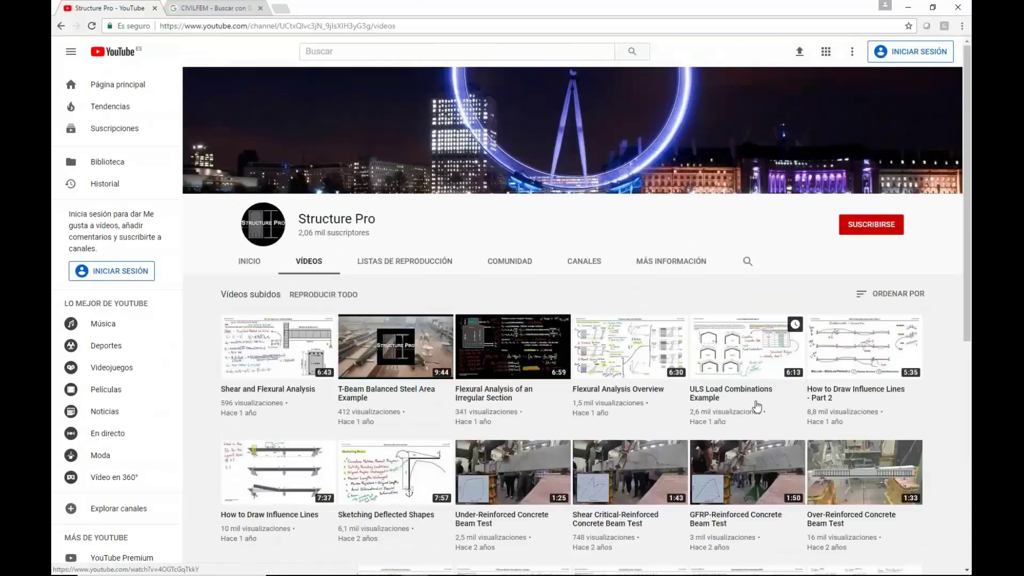
{"action": "scroll", "coordinate": [552, 326], "scroll_direction": "down", "scroll_amount": 2}
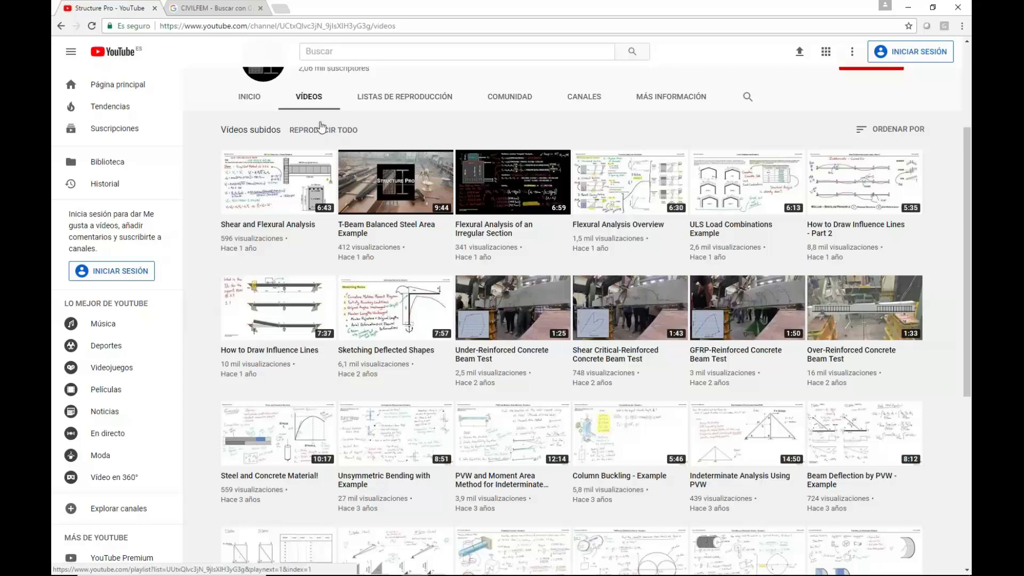
{"action": "scroll", "coordinate": [328, 134], "scroll_direction": "up", "scroll_amount": 2}
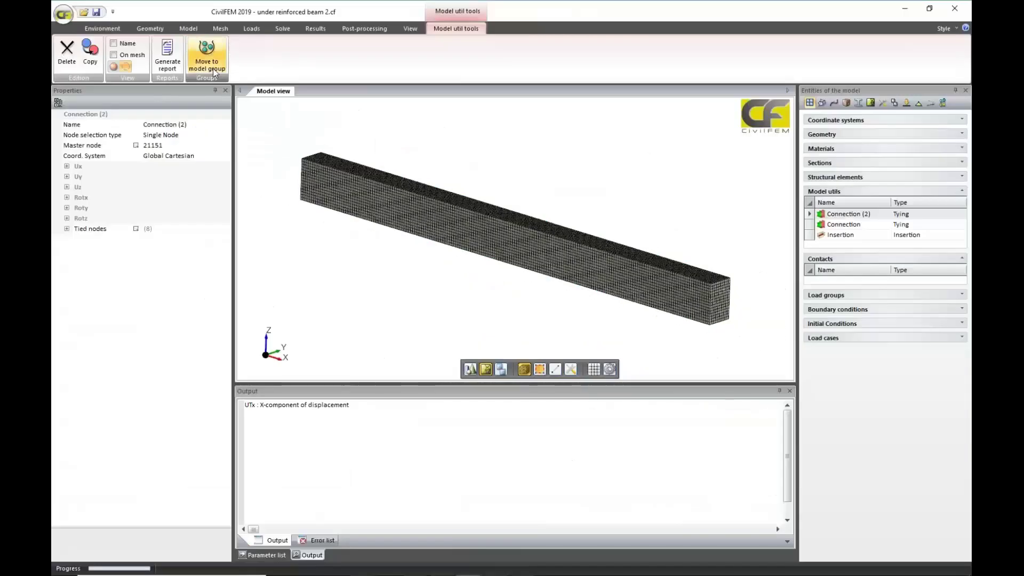
Show the TEST load case on the mesh and orbit the beam to view its supports
{"action": "left_click", "coordinate": [261, 30]}
{"action": "left_click", "coordinate": [411, 66]}
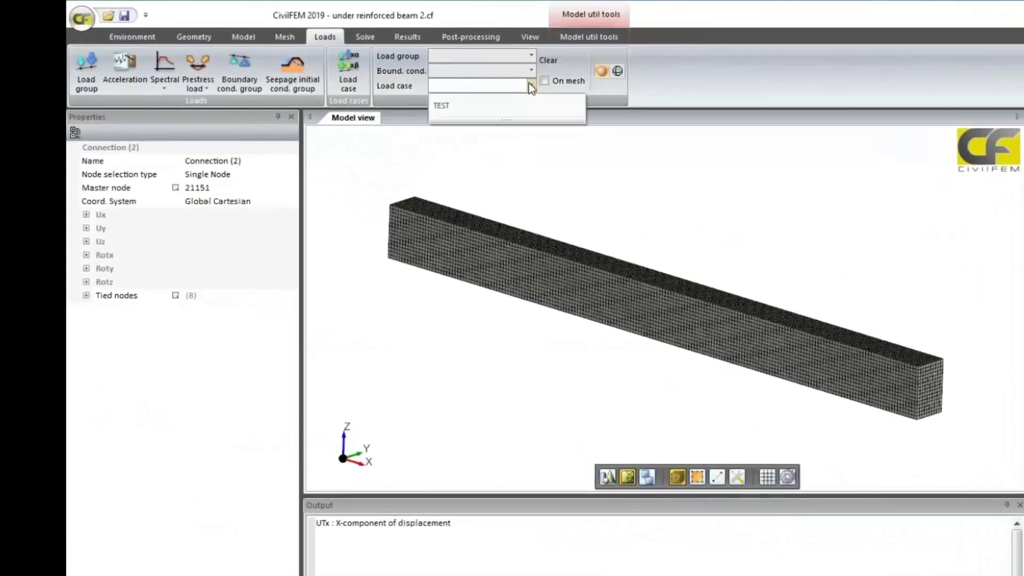
{"action": "left_click", "coordinate": [510, 106]}
{"action": "left_click", "coordinate": [544, 81]}
{"action": "middle_click_drag", "start_coordinate": [668, 168], "coordinate": [856, 200]}
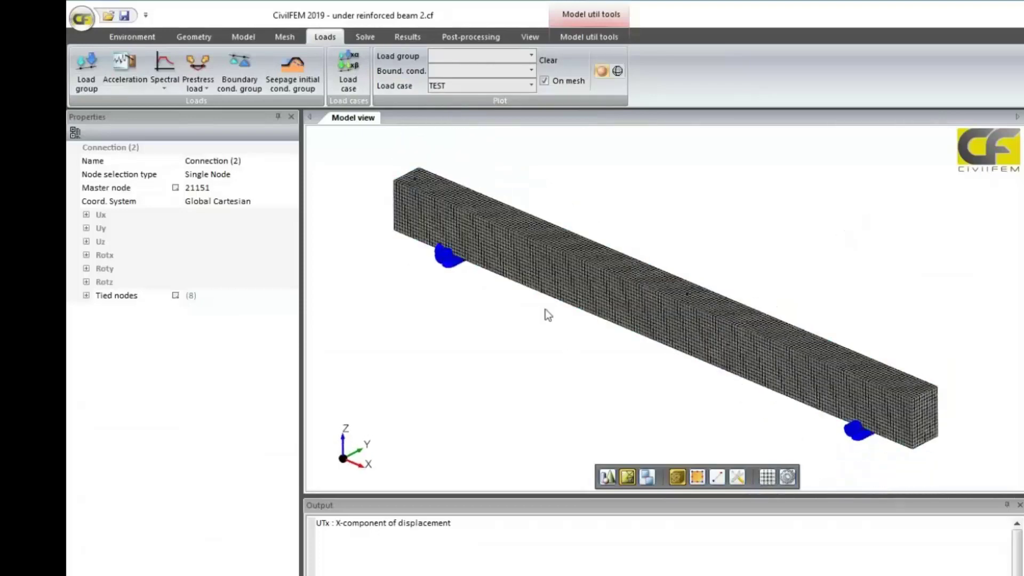
{"action": "middle_click_drag", "start_coordinate": [545, 311], "coordinate": [769, 349]}
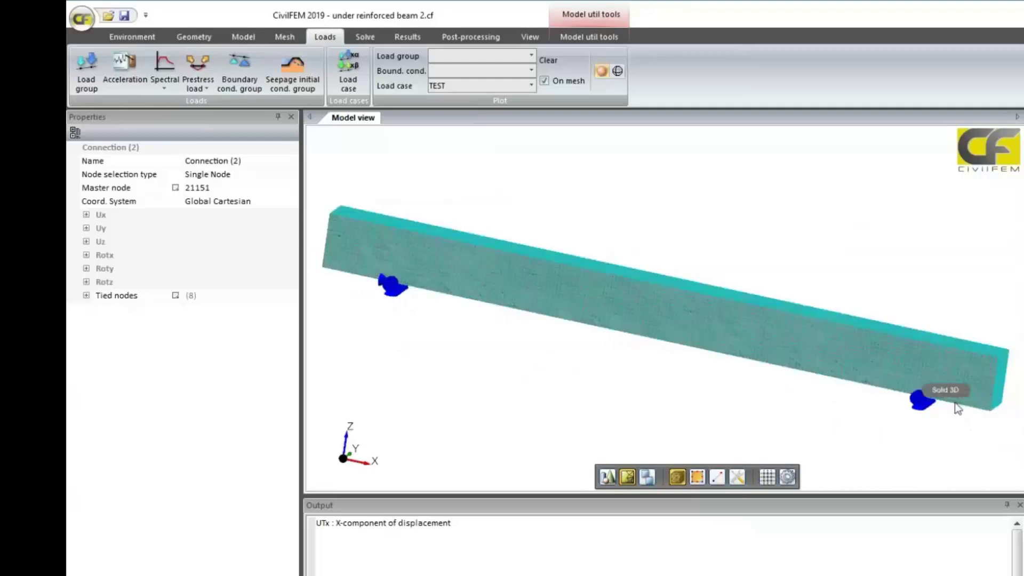
{"action": "middle_click_drag", "start_coordinate": [762, 406], "coordinate": [754, 319]}
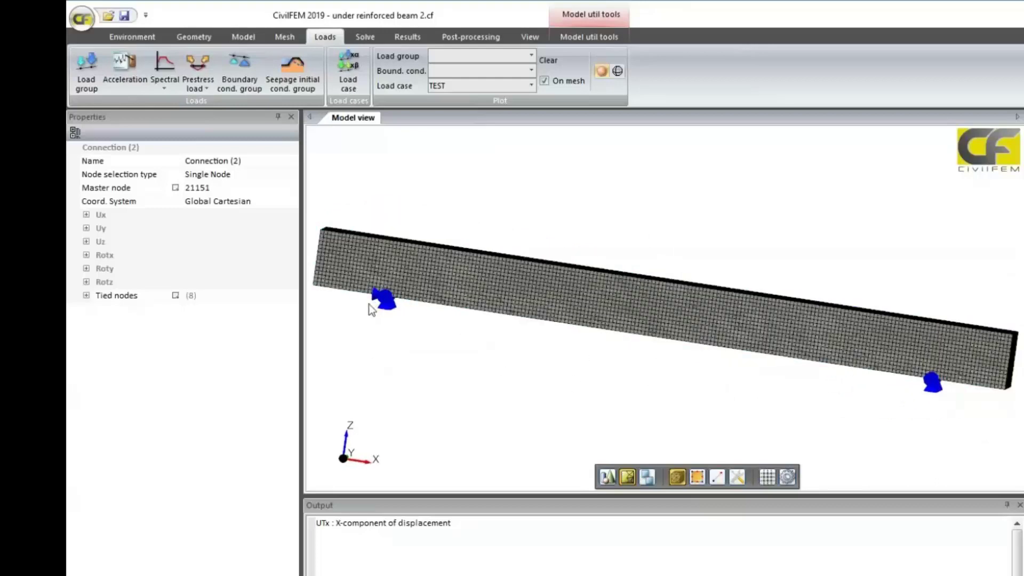
{"action": "middle_click_drag", "start_coordinate": [756, 381], "coordinate": [557, 318]}
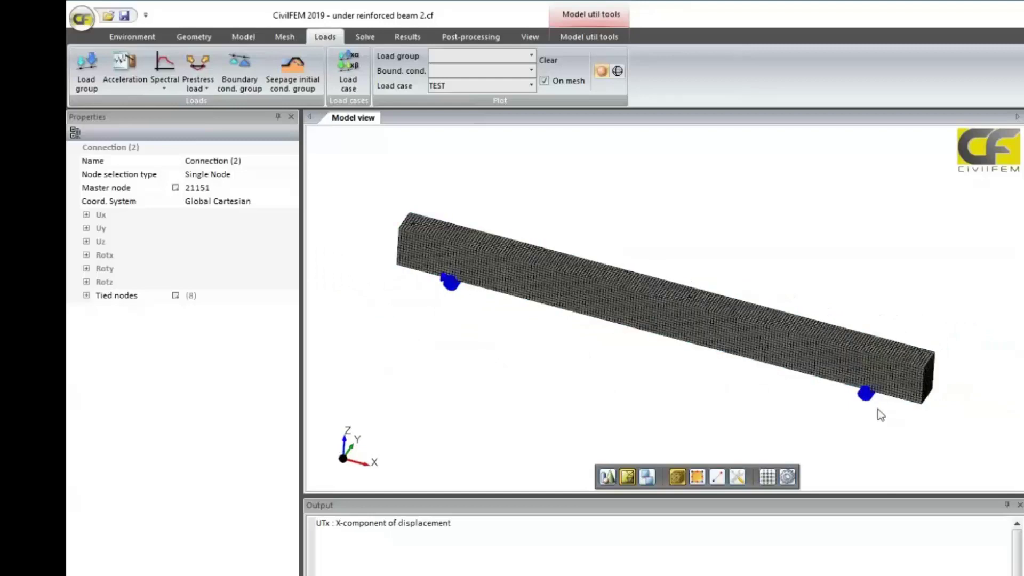
{"action": "middle_click_drag", "start_coordinate": [853, 436], "coordinate": [852, 411]}
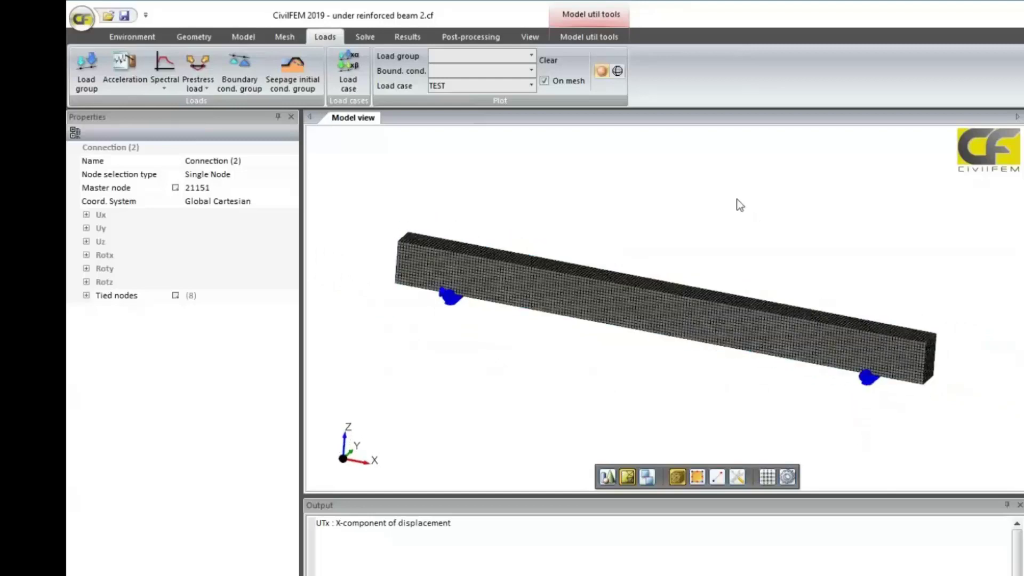
{"action": "left_click", "coordinate": [408, 40]}
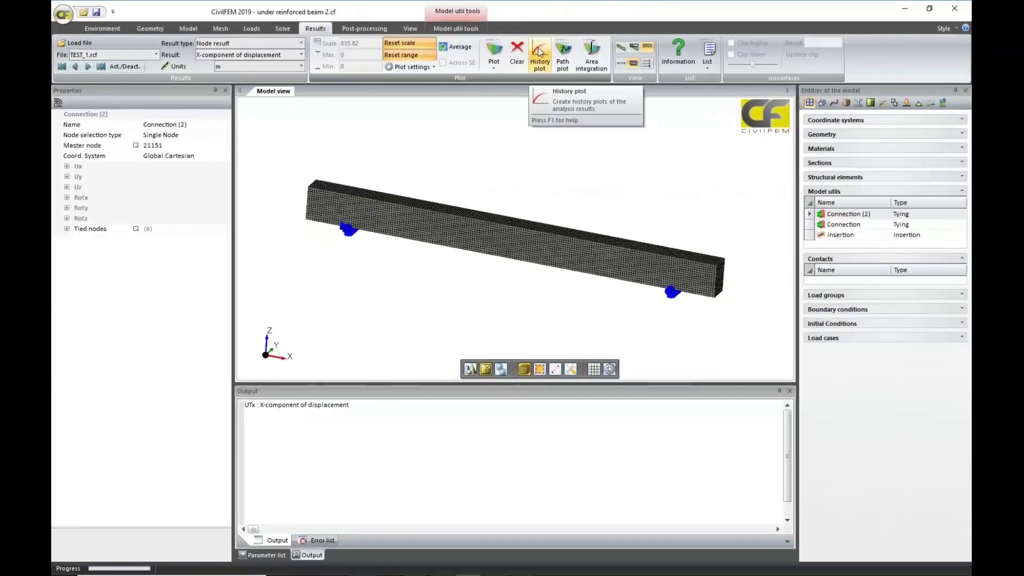
Plot node 21151's RFz reaction force against Z displacement as a history curve
{"action": "left_click", "coordinate": [540, 51]}
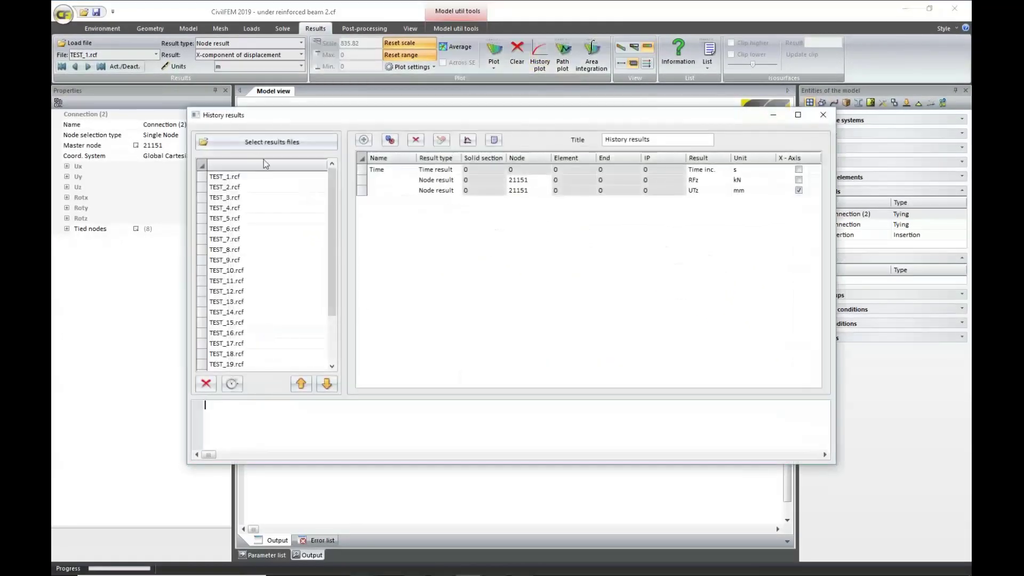
{"action": "scroll", "coordinate": [304, 245], "scroll_direction": "down", "scroll_amount": 2}
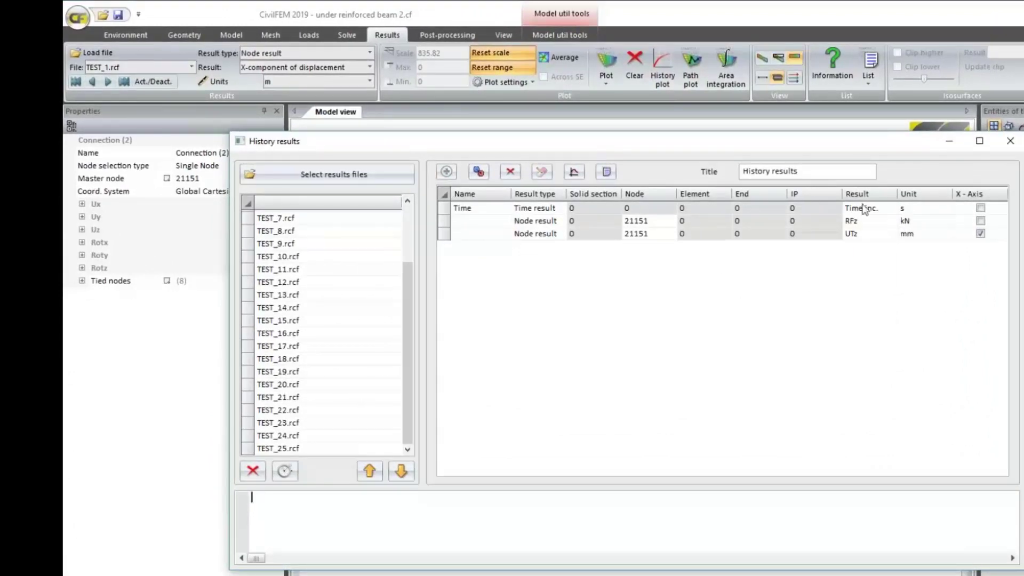
{"action": "left_click_drag", "start_coordinate": [857, 148], "coordinate": [915, 405]}
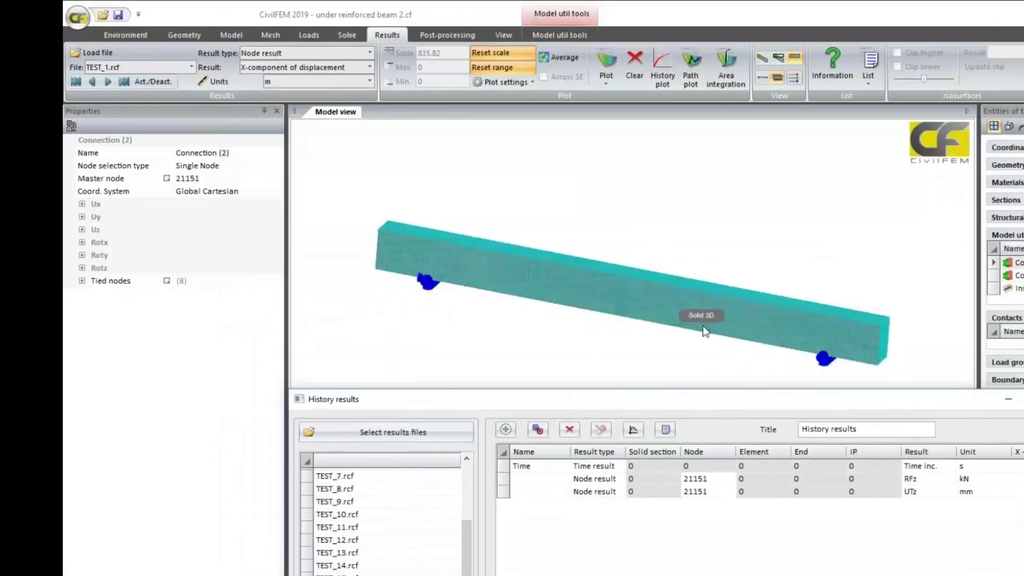
{"action": "left_click_drag", "start_coordinate": [690, 399], "coordinate": [666, 232]}
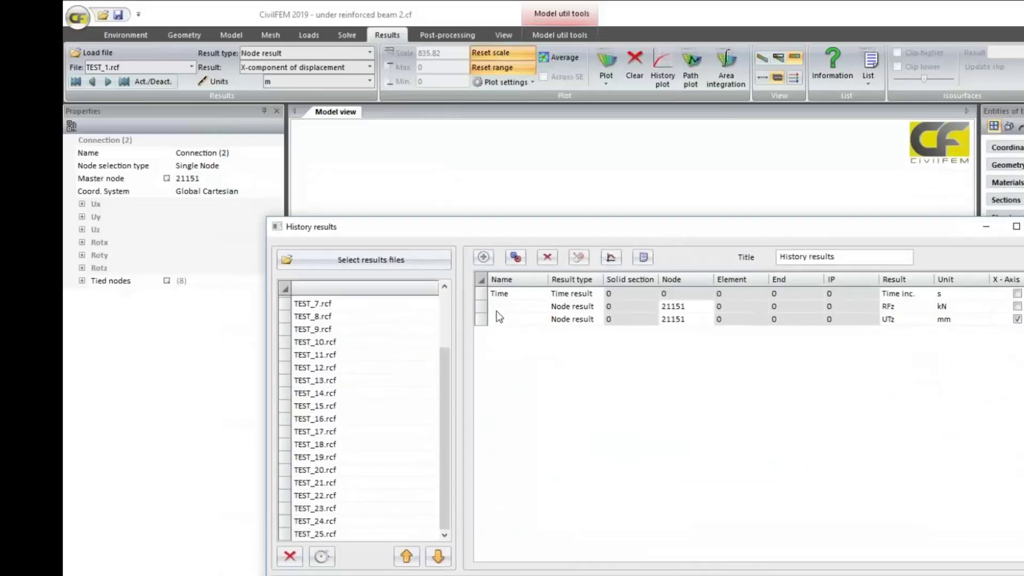
{"action": "left_click", "coordinate": [482, 307]}
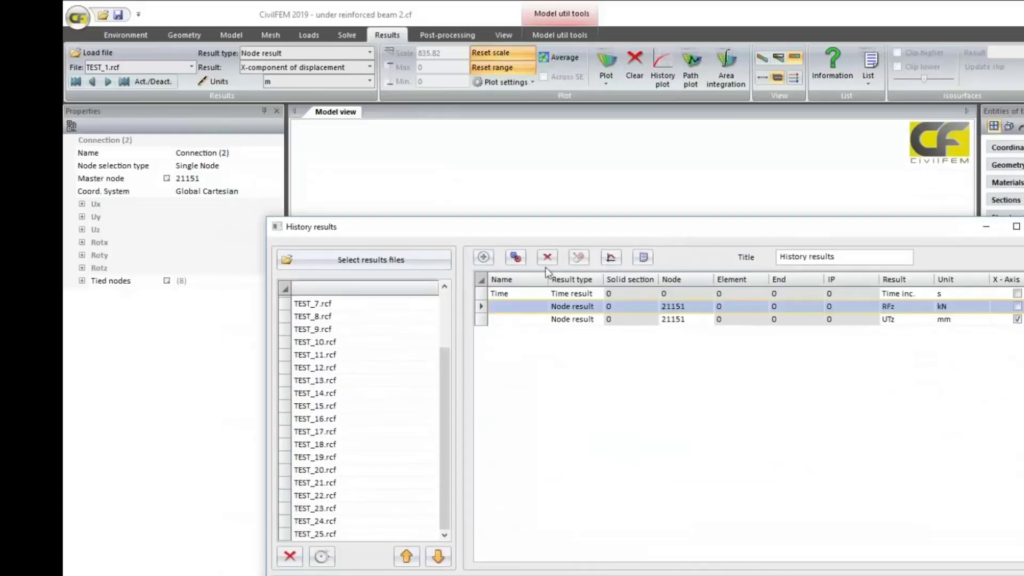
{"action": "left_click", "coordinate": [611, 257]}
{"action": "left_click_drag", "start_coordinate": [601, 228], "coordinate": [649, 429]}
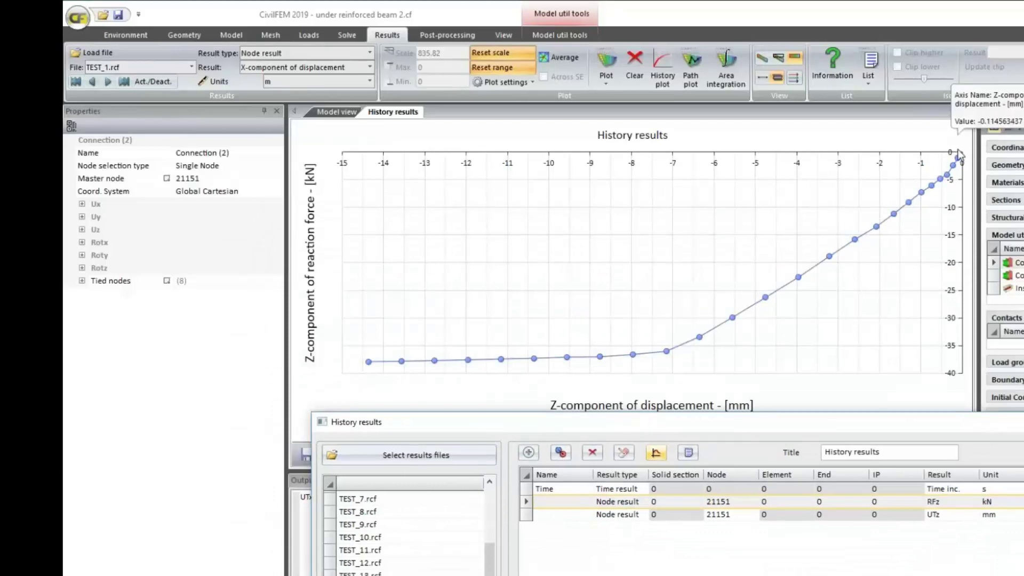
{"action": "mouse_move", "coordinate": [951, 179]}
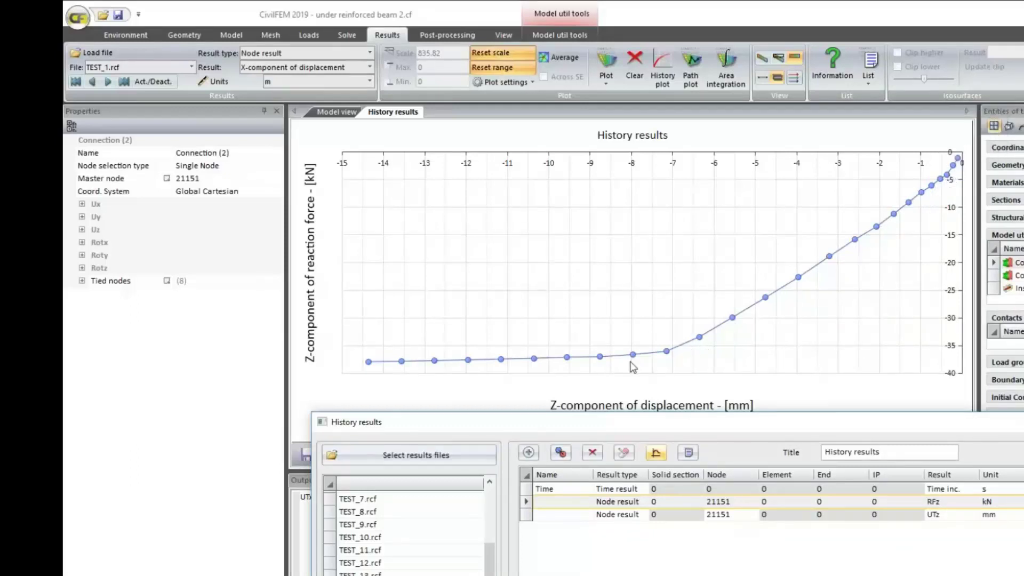
{"action": "mouse_move", "coordinate": [952, 363]}
{"action": "left_click_drag", "start_coordinate": [626, 432], "coordinate": [562, 166]}
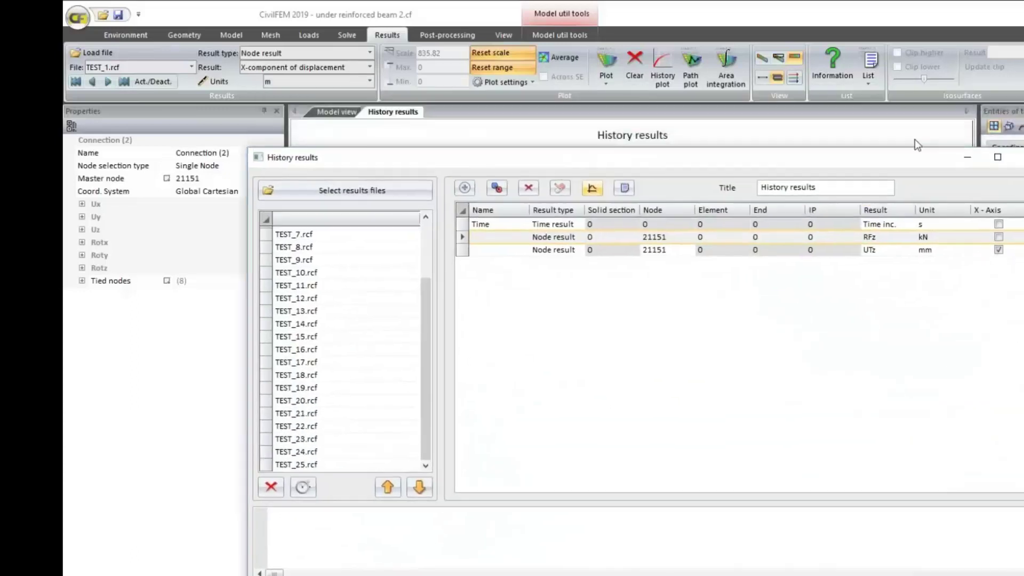
{"action": "left_click", "coordinate": [1018, 157]}
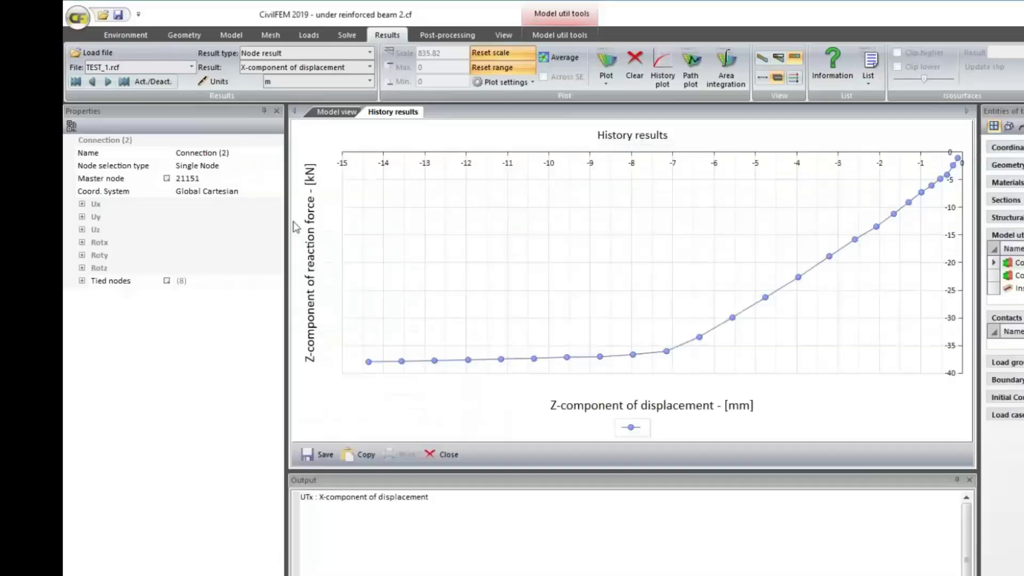
Plot the averaged maximum principal cracking strain end-result contour for TEST_25
{"action": "left_click", "coordinate": [369, 363]}
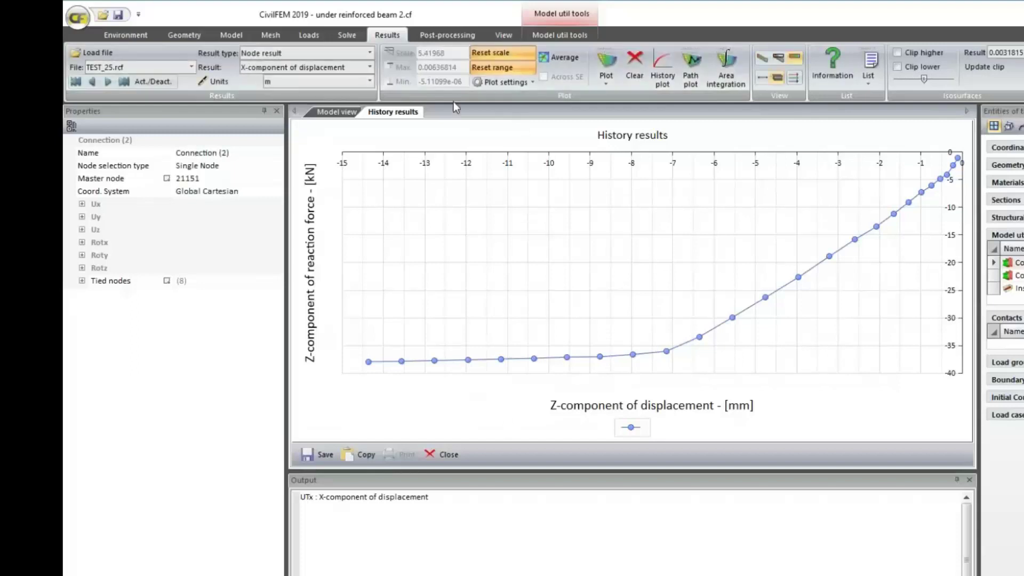
{"action": "mouse_move", "coordinate": [565, 270]}
{"action": "middle_mouse_down"}
{"action": "mouse_move", "coordinate": [600, 293]}
{"action": "mouse_move", "coordinate": [629, 257]}
{"action": "mouse_move", "coordinate": [697, 258]}
{"action": "middle_mouse_up"}
{"action": "left_click", "coordinate": [369, 52]}
{"action": "left_click", "coordinate": [369, 56]}
{"action": "left_click", "coordinate": [370, 68]}
{"action": "left_click", "coordinate": [328, 409]}
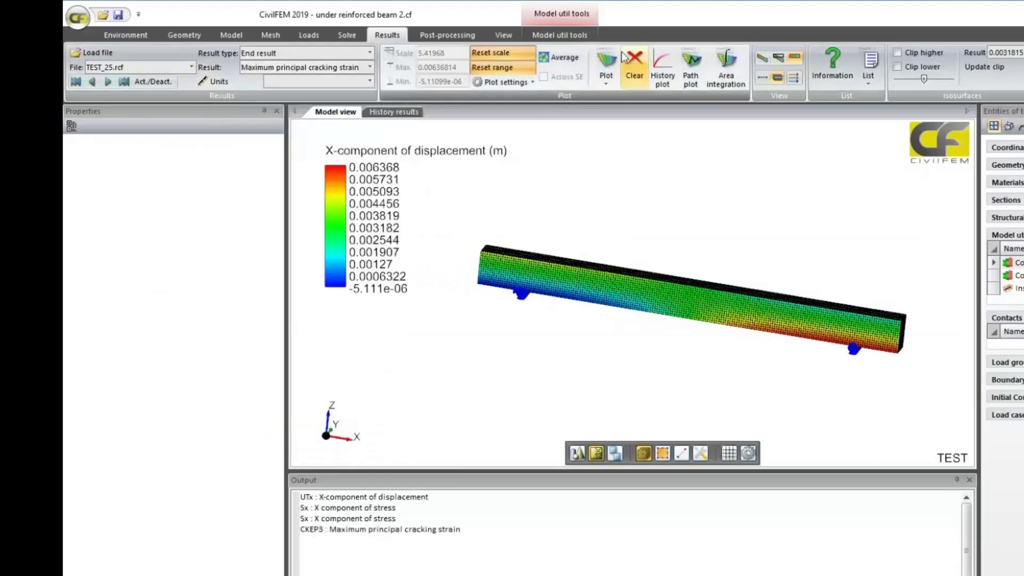
{"action": "left_click", "coordinate": [607, 61]}
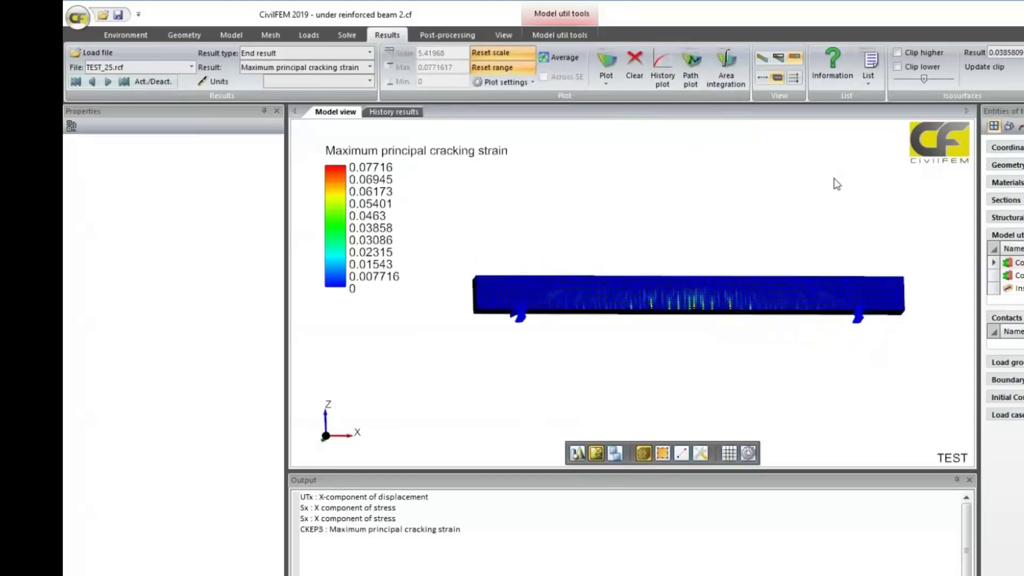
{"action": "left_click", "coordinate": [563, 60]}
Set the contour range maximum to 0.01 and replot the cracking strain
{"action": "scroll", "coordinate": [716, 191], "scroll_direction": "up", "scroll_amount": 3}
{"action": "mouse_move", "coordinate": [677, 312]}
{"action": "scroll", "coordinate": [736, 328], "scroll_direction": "down", "scroll_amount": 2}
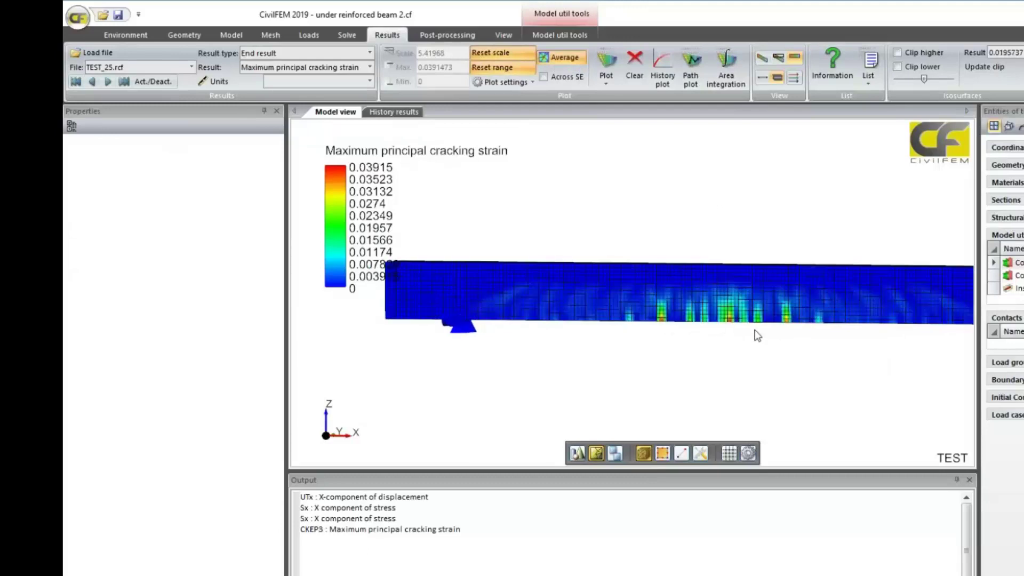
{"action": "scroll", "coordinate": [757, 336], "scroll_direction": "down", "scroll_amount": 1}
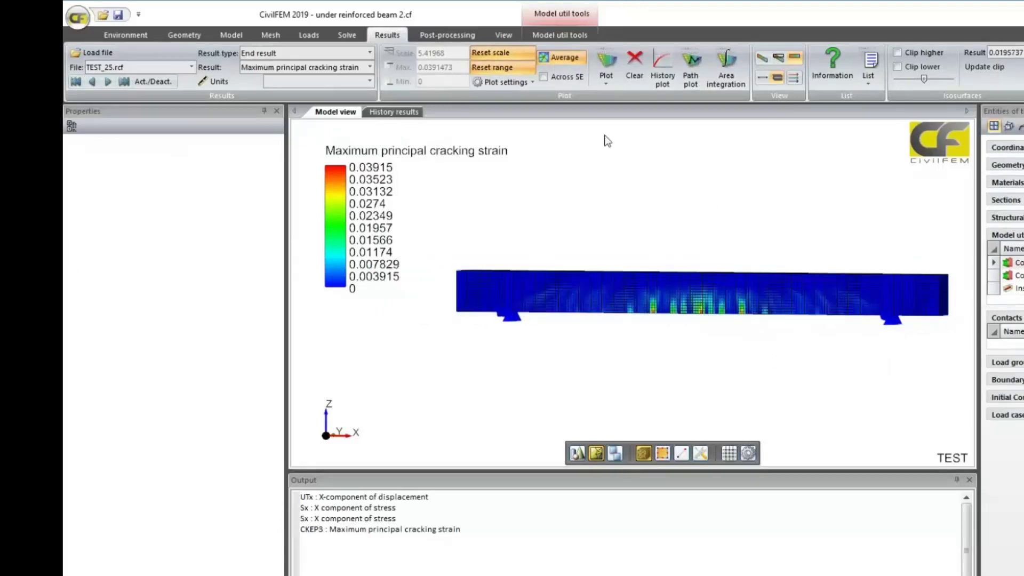
{"action": "left_click", "coordinate": [504, 70]}
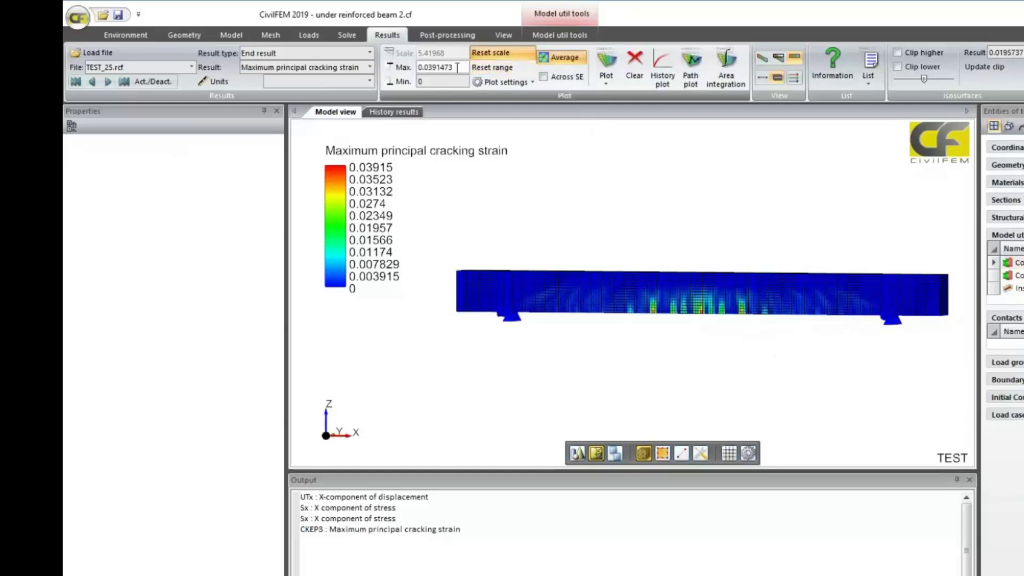
{"action": "double_click", "coordinate": [457, 68]}
{"action": "left_click", "coordinate": [436, 67]}
{"action": "left_click_drag", "start_coordinate": [432, 67], "coordinate": [456, 67]}
{"action": "type", "text": "1"}
{"action": "left_click", "coordinate": [605, 75]}
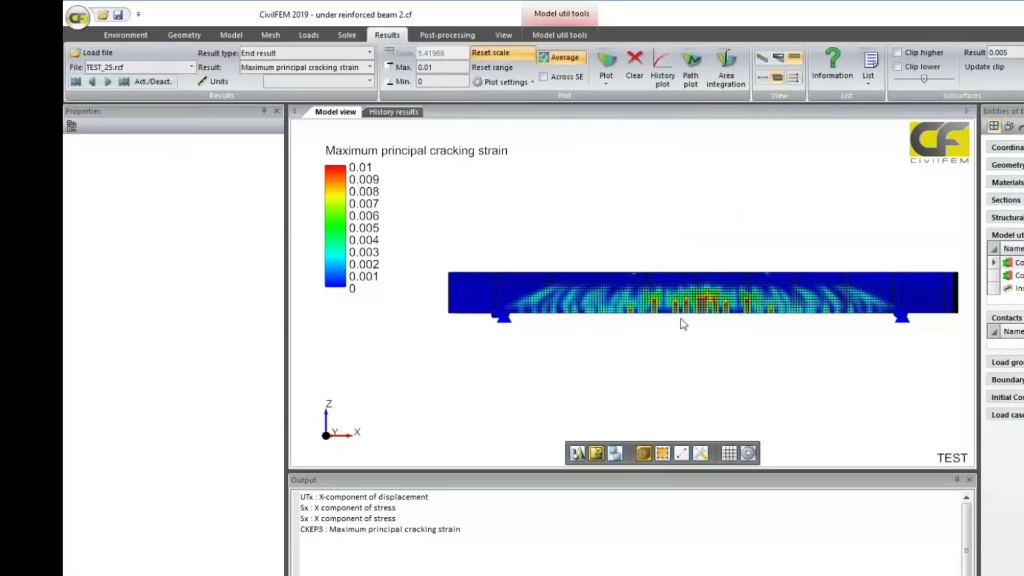
{"action": "middle_click_drag", "start_coordinate": [699, 327], "coordinate": [692, 341]}
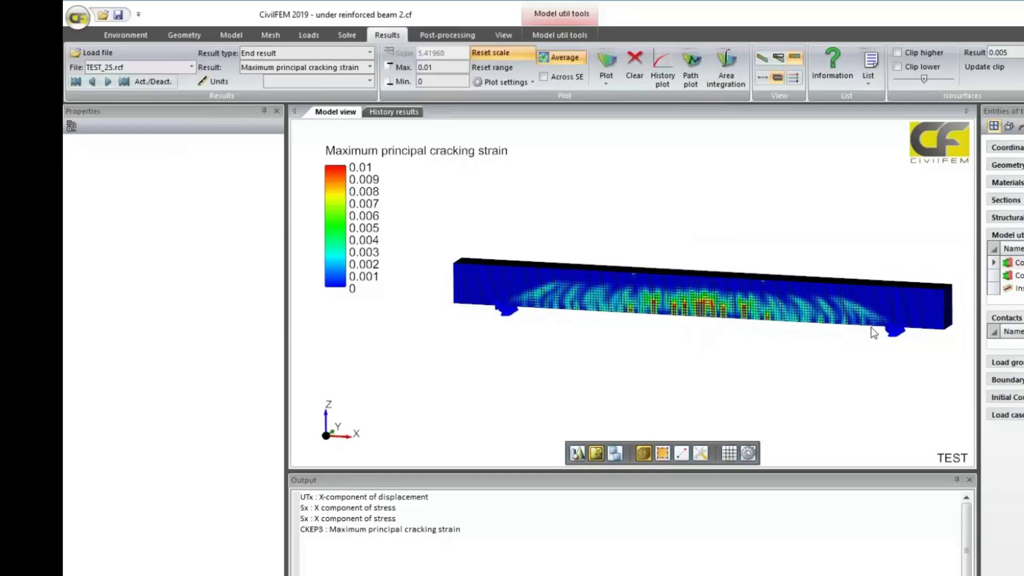
{"action": "left_click", "coordinate": [779, 298]}
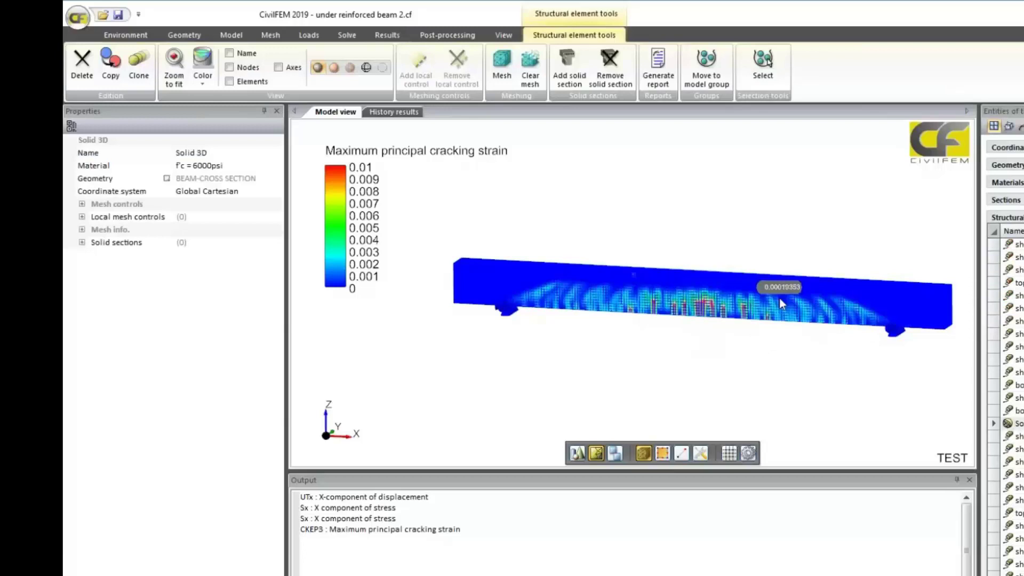
Hide the concrete solid so only the rebars, shear links and supports are drawn
{"action": "left_click", "coordinate": [381, 67]}
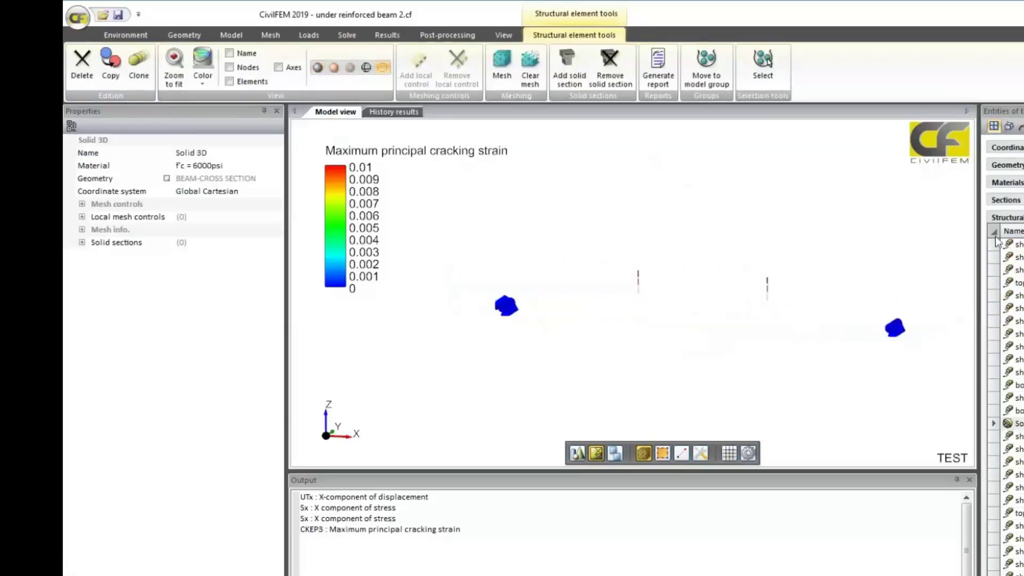
{"action": "left_click", "coordinate": [902, 284]}
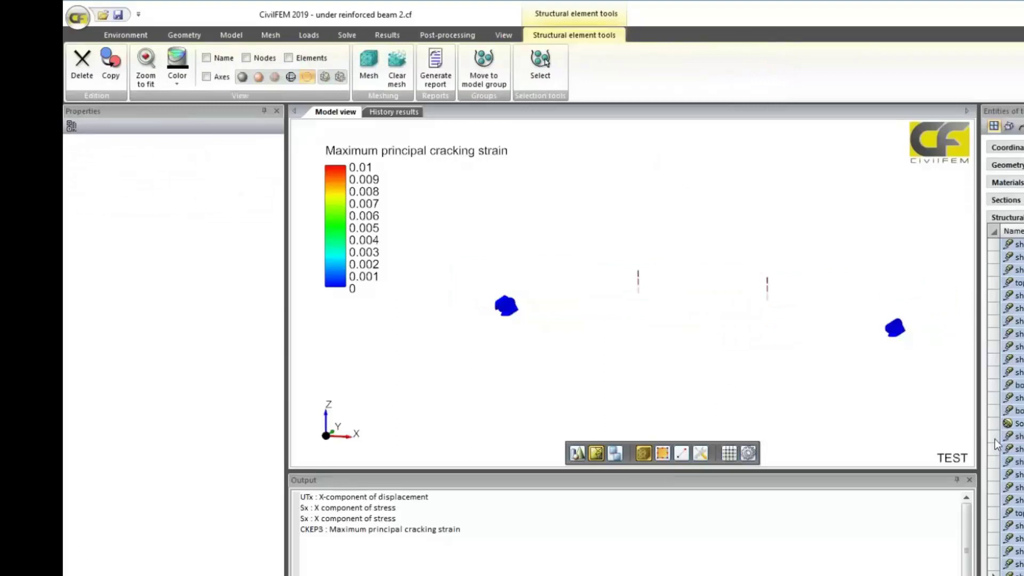
{"action": "left_click", "coordinate": [997, 347]}
{"action": "left_click", "coordinate": [260, 78]}
{"action": "scroll", "coordinate": [752, 221], "scroll_direction": "up", "scroll_amount": 5}
{"action": "scroll", "coordinate": [808, 232], "scroll_direction": "up", "scroll_amount": 4}
{"action": "scroll", "coordinate": [667, 328], "scroll_direction": "down", "scroll_amount": 6}
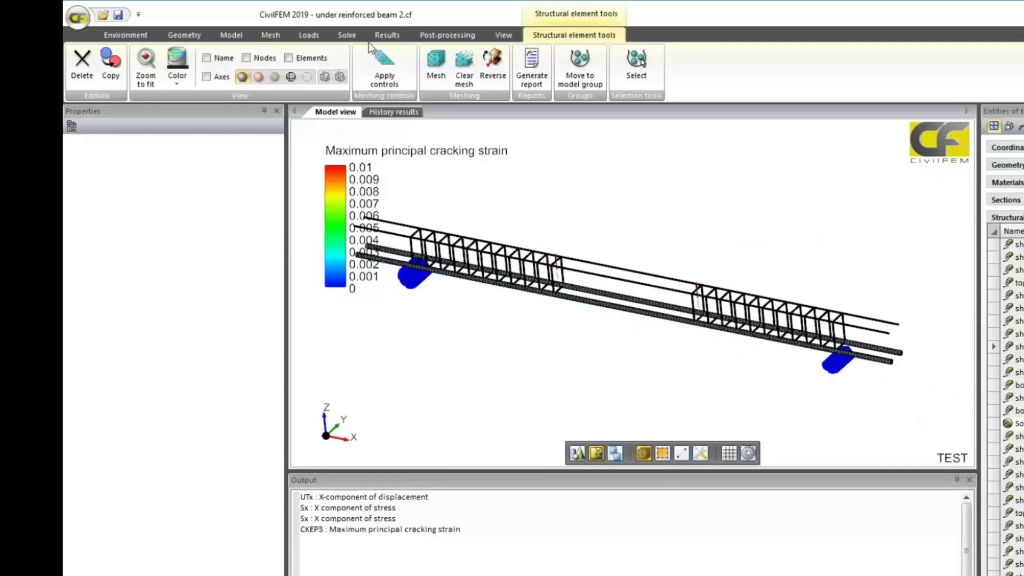
Plot equivalent plastic strain on the rebars, resetting the legend range to 0–0.02292
{"action": "left_click", "coordinate": [382, 36]}
{"action": "left_click", "coordinate": [369, 68]}
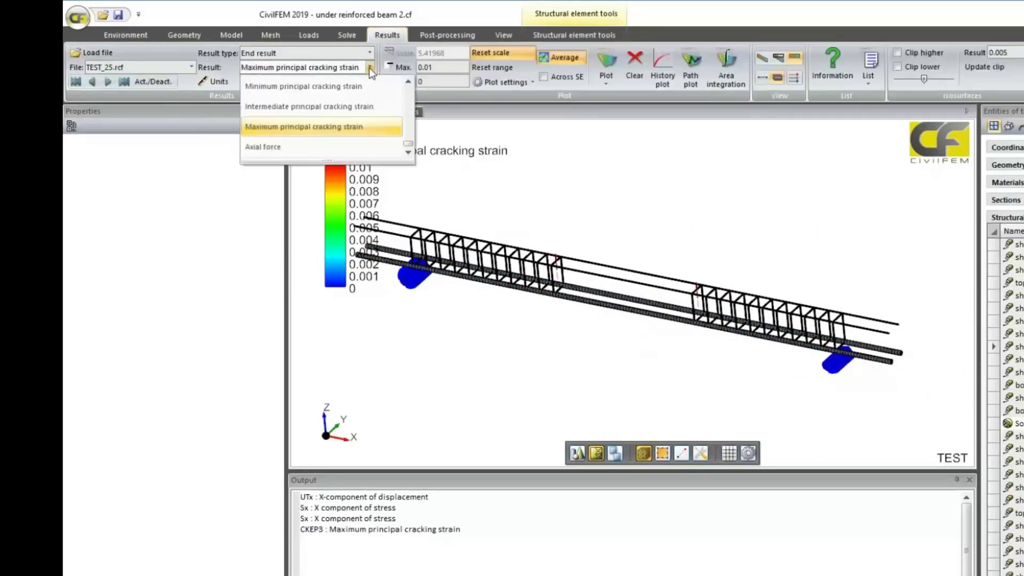
{"action": "scroll", "coordinate": [369, 69], "scroll_direction": "up", "scroll_amount": 4}
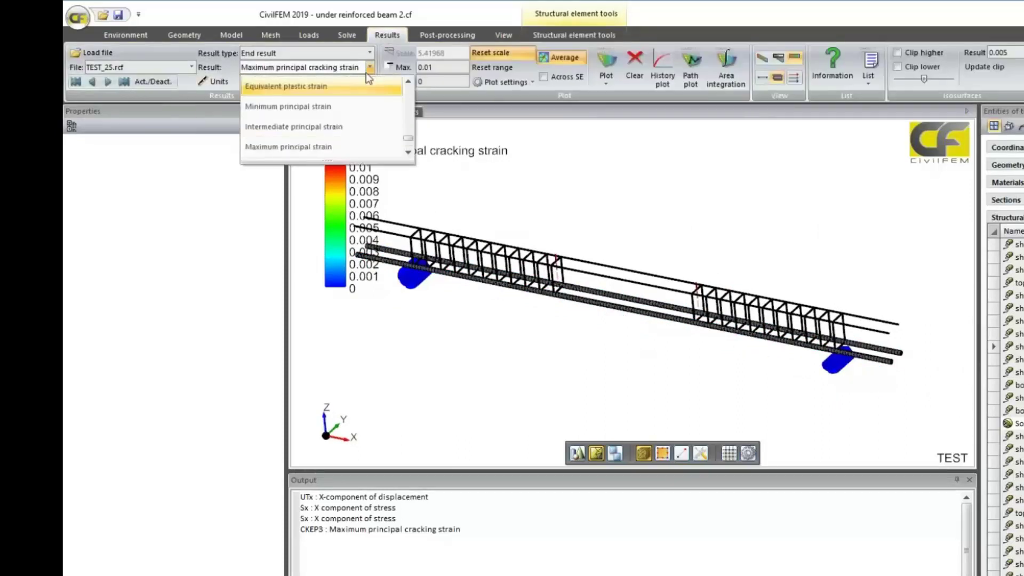
{"action": "left_click", "coordinate": [335, 88]}
{"action": "left_click", "coordinate": [607, 65]}
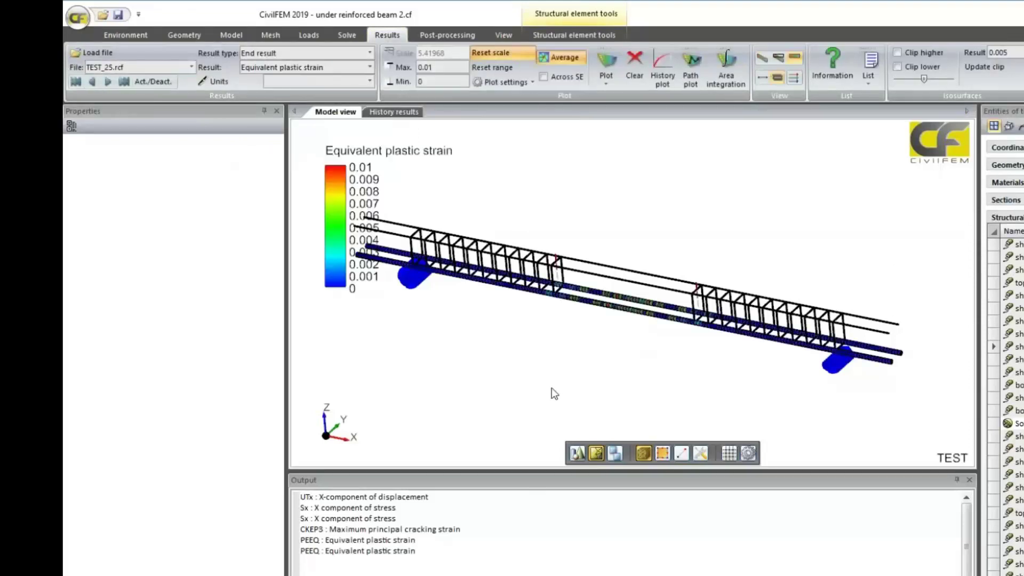
{"action": "scroll", "coordinate": [554, 387], "scroll_direction": "up", "scroll_amount": 3}
{"action": "left_click", "coordinate": [496, 66]}
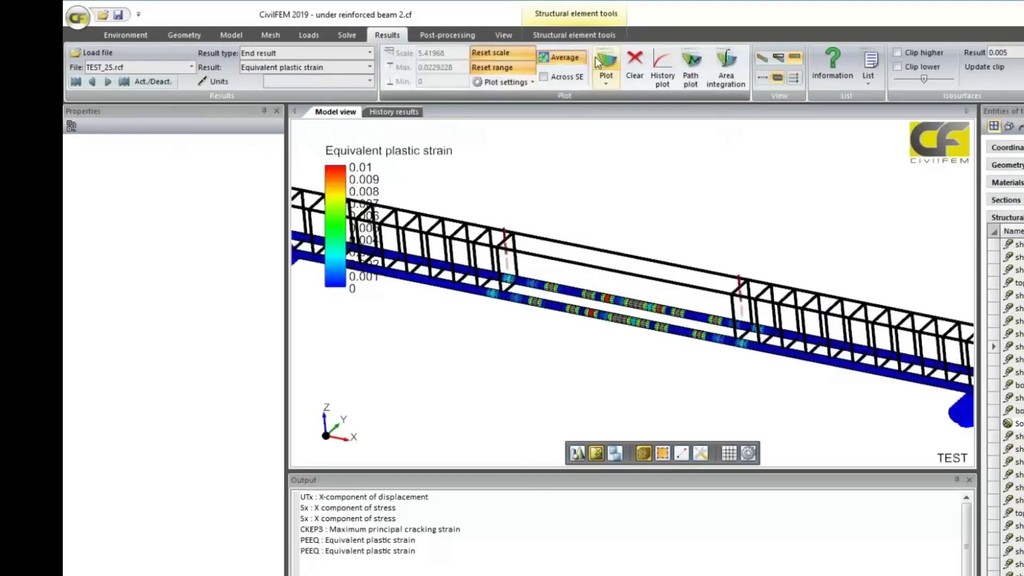
{"action": "left_click", "coordinate": [607, 65]}
Zoom and orbit the rebar cage to inspect it from oblique angles
{"action": "scroll", "coordinate": [571, 352], "scroll_direction": "up", "scroll_amount": 5}
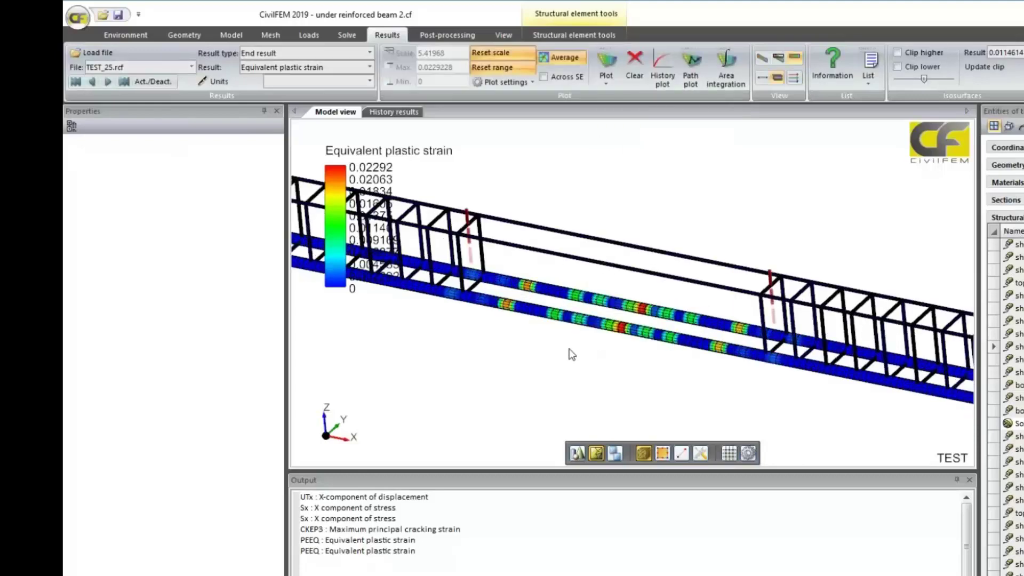
{"action": "mouse_move", "coordinate": [580, 356]}
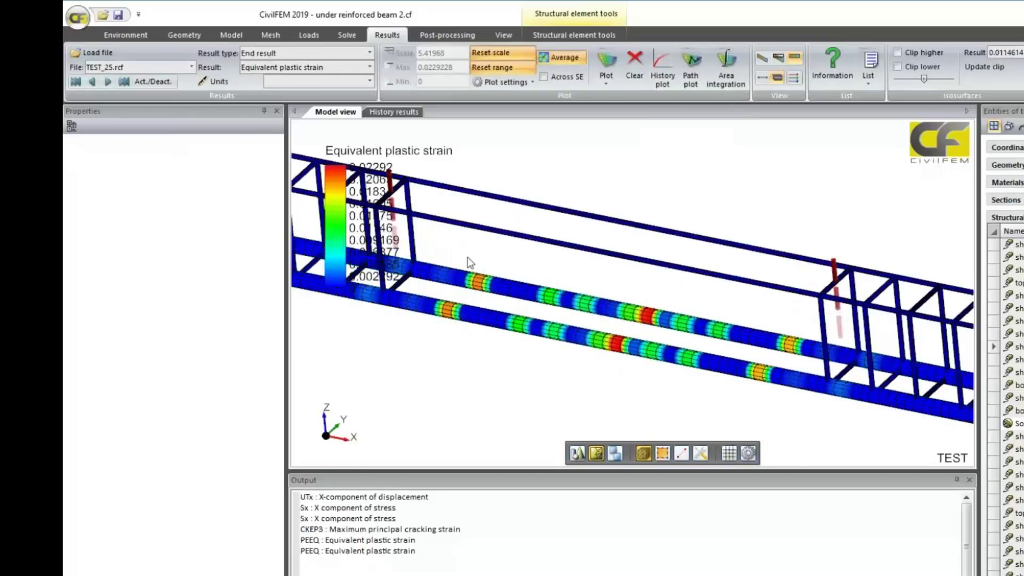
{"action": "mouse_move", "coordinate": [708, 366]}
{"action": "scroll", "coordinate": [709, 366], "scroll_direction": "down", "scroll_amount": 3}
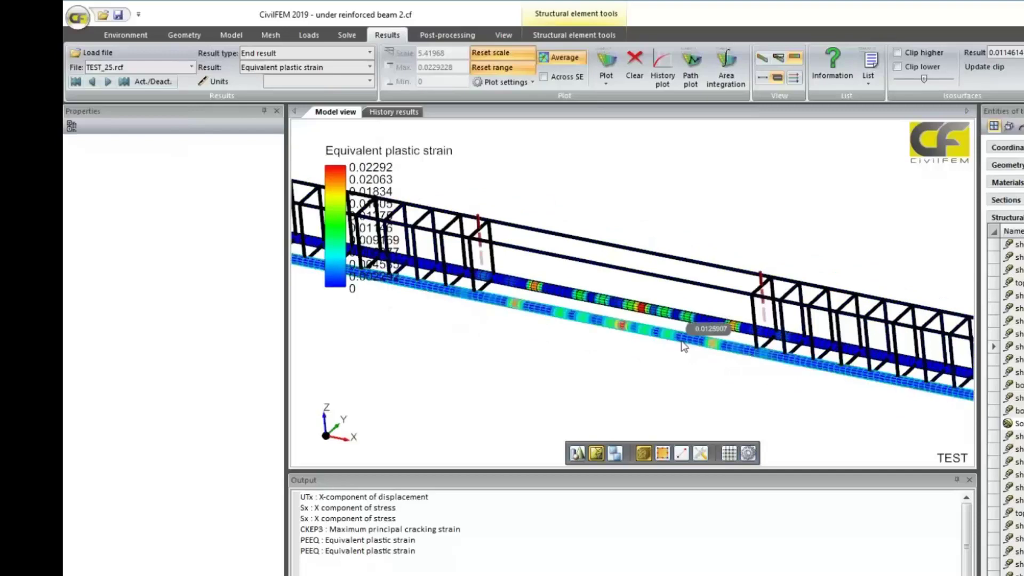
{"action": "middle_click_drag", "start_coordinate": [689, 355], "coordinate": [627, 386]}
{"action": "scroll", "coordinate": [597, 353], "scroll_direction": "up", "scroll_amount": 5}
{"action": "mouse_move", "coordinate": [756, 343]}
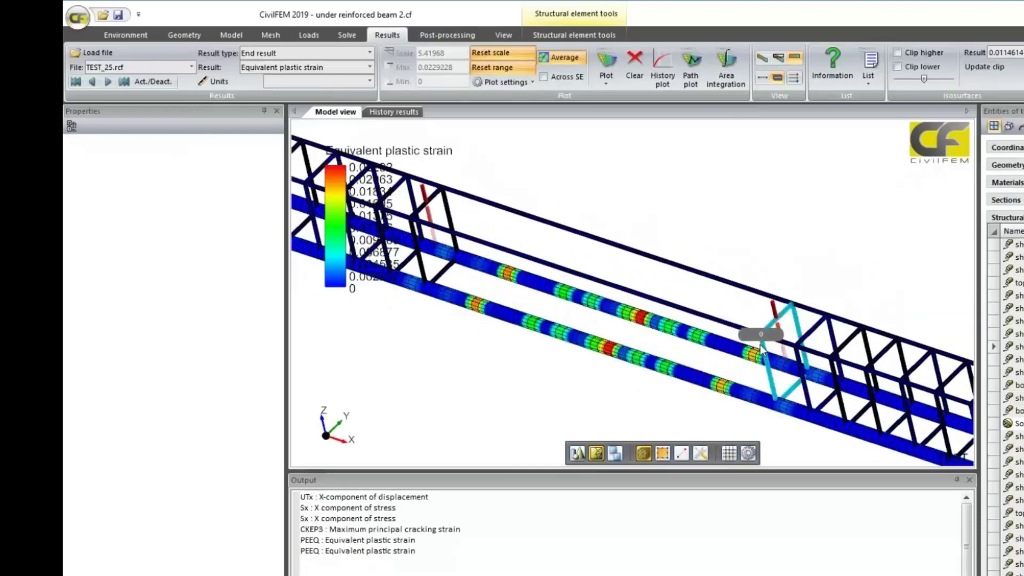
{"action": "scroll", "coordinate": [757, 343], "scroll_direction": "up", "scroll_amount": 5}
{"action": "scroll", "coordinate": [754, 333], "scroll_direction": "down", "scroll_amount": 6}
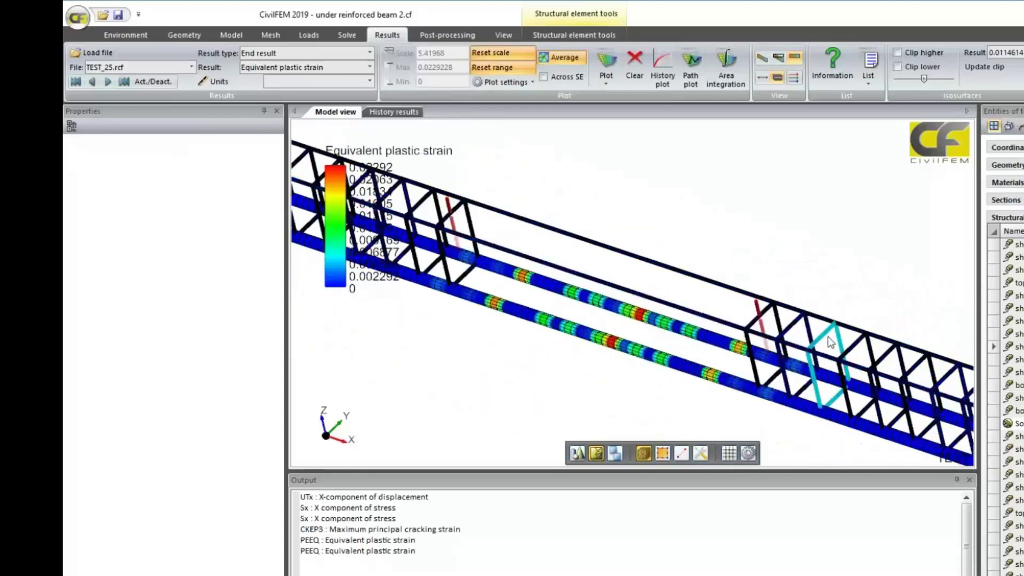
{"action": "scroll", "coordinate": [570, 372], "scroll_direction": "down", "scroll_amount": 3}
{"action": "middle_click_drag", "start_coordinate": [569, 372], "coordinate": [593, 373]}
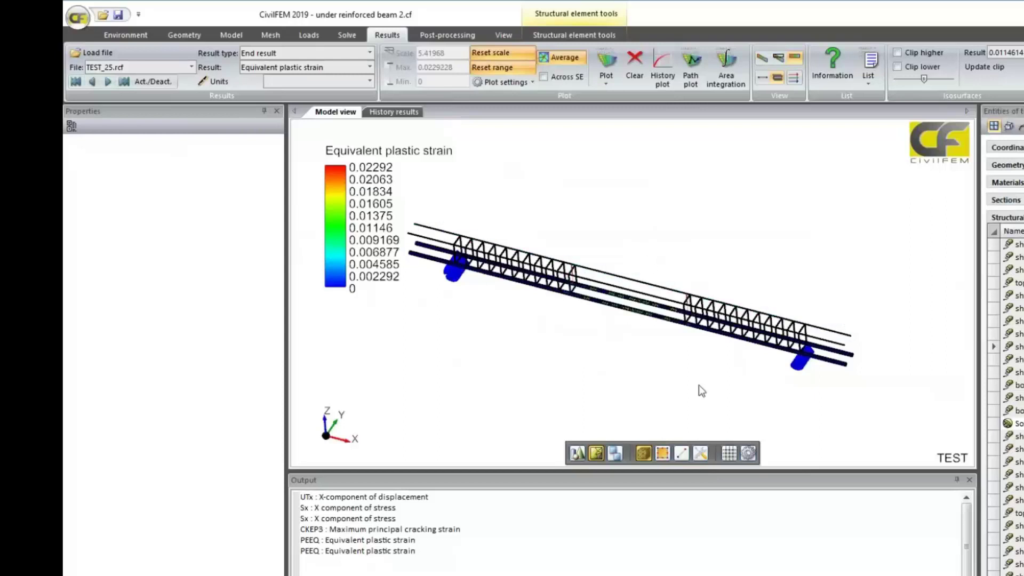
Show the Solid 3D concrete beam rendered with plastic strain contours
{"action": "left_click", "coordinate": [993, 231]}
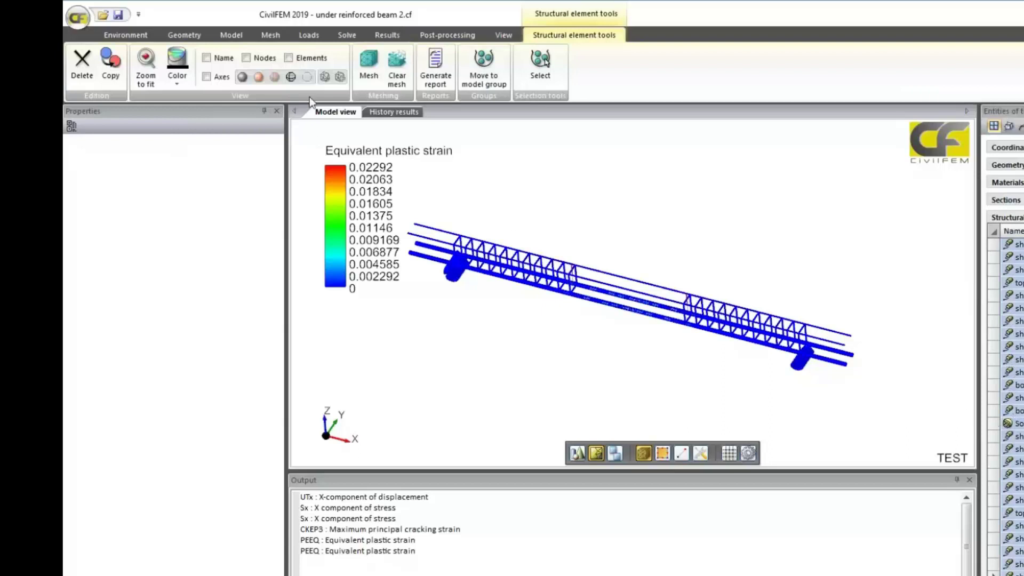
{"action": "left_click", "coordinate": [308, 77]}
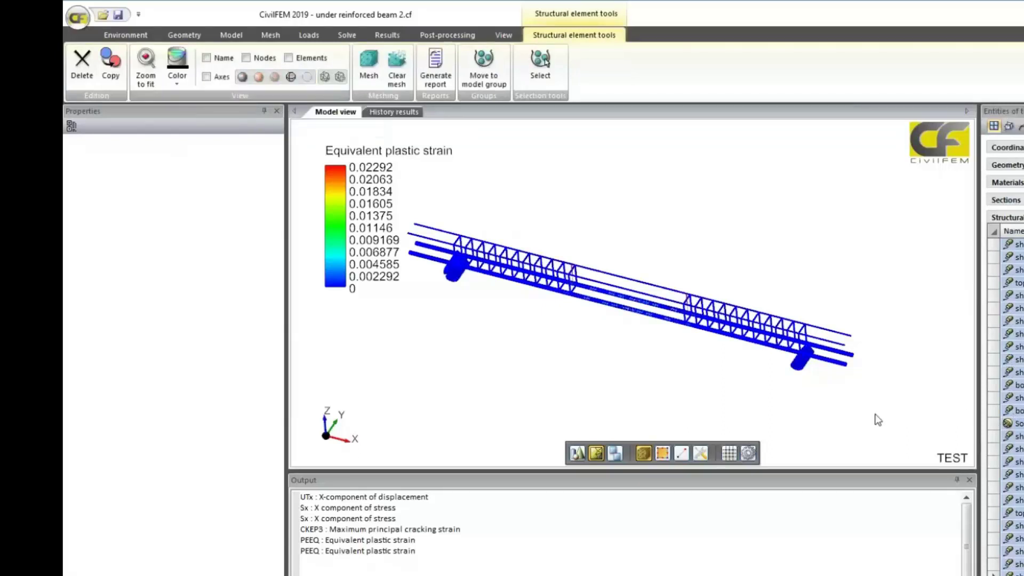
{"action": "left_click", "coordinate": [1000, 425]}
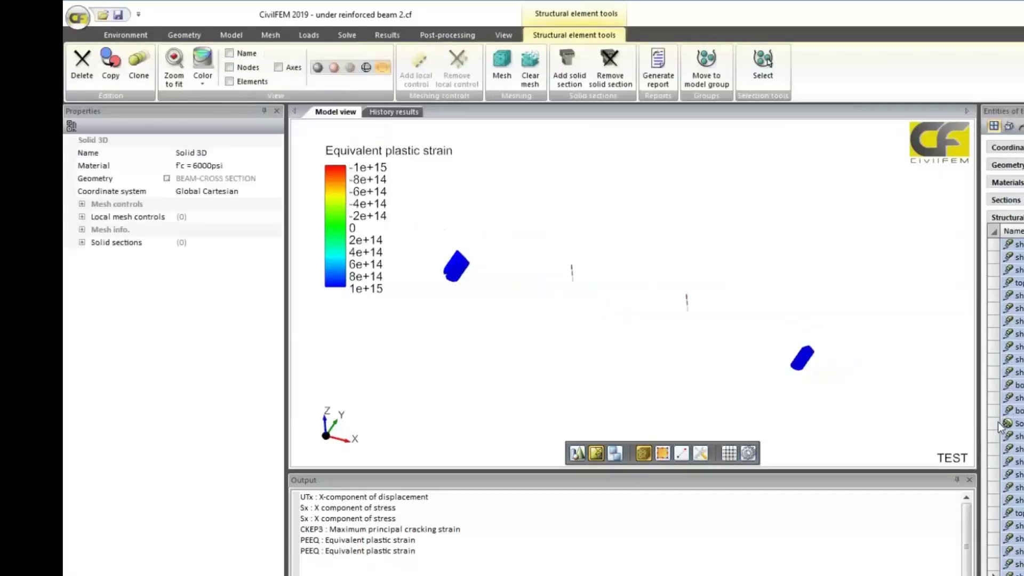
{"action": "left_click", "coordinate": [317, 68]}
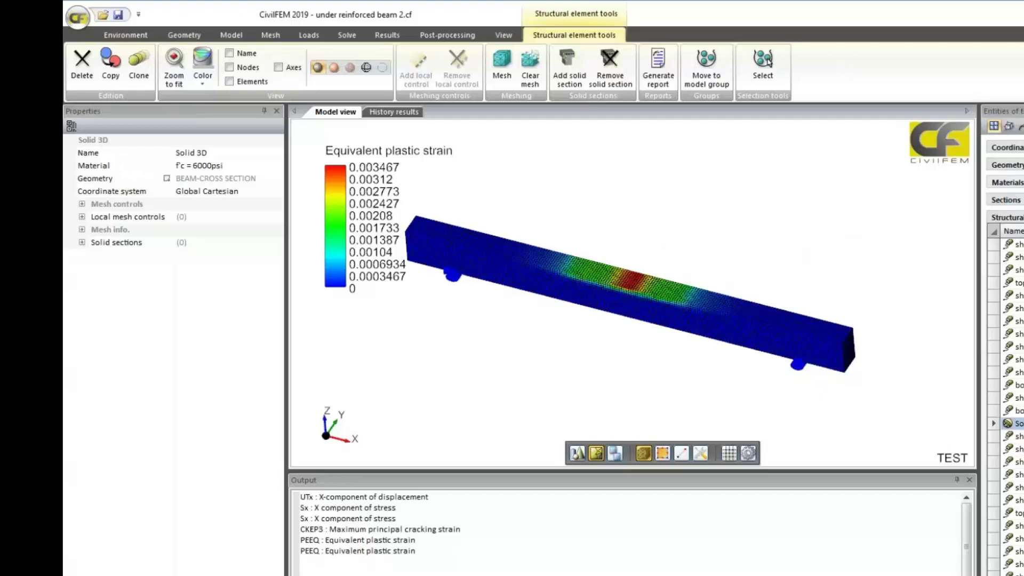
Display the cracking and crushing properties of the f'c = 6000psi concrete material
{"action": "left_click", "coordinate": [1020, 184]}
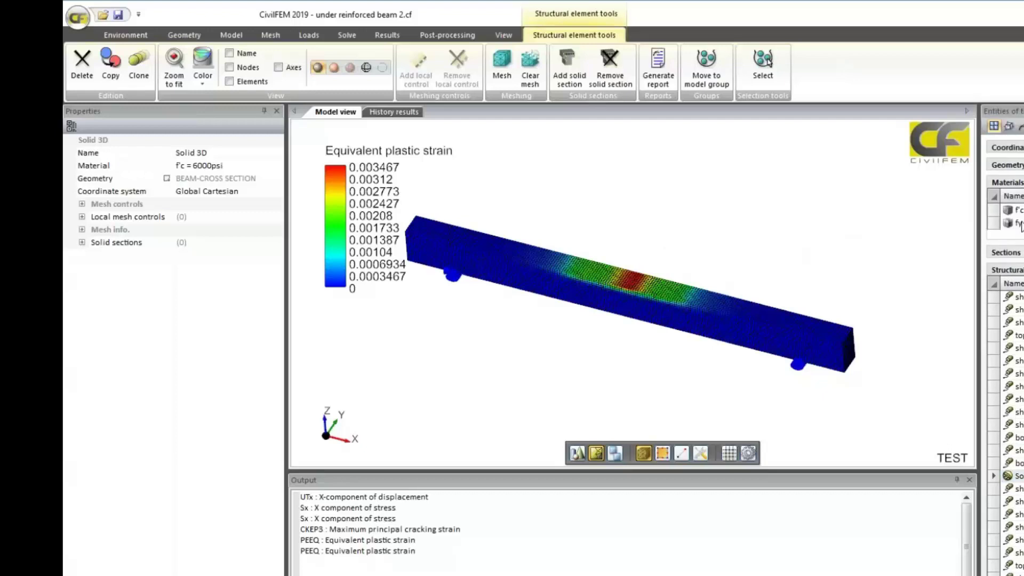
{"action": "left_click", "coordinate": [1019, 211]}
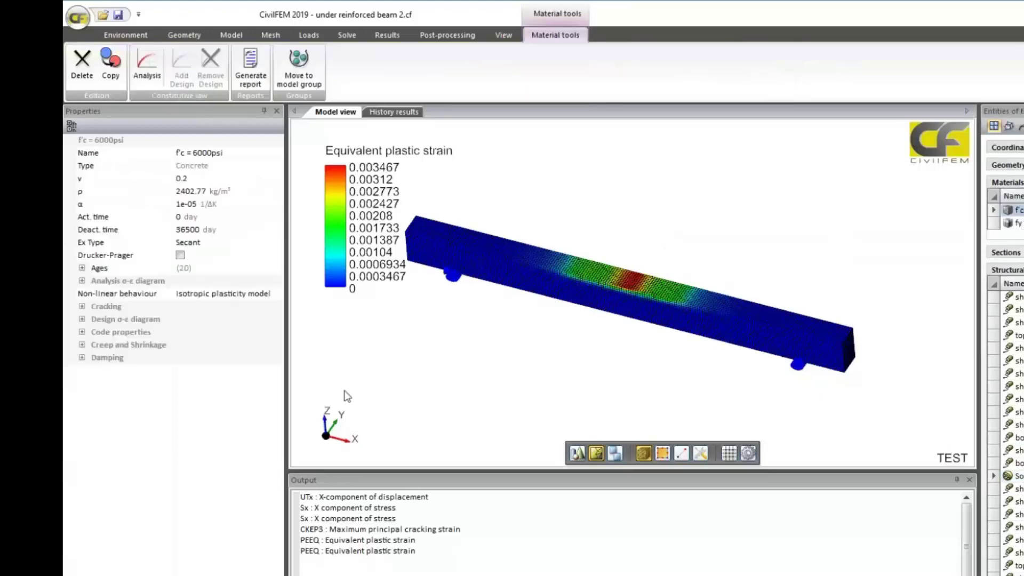
{"action": "left_click", "coordinate": [88, 308]}
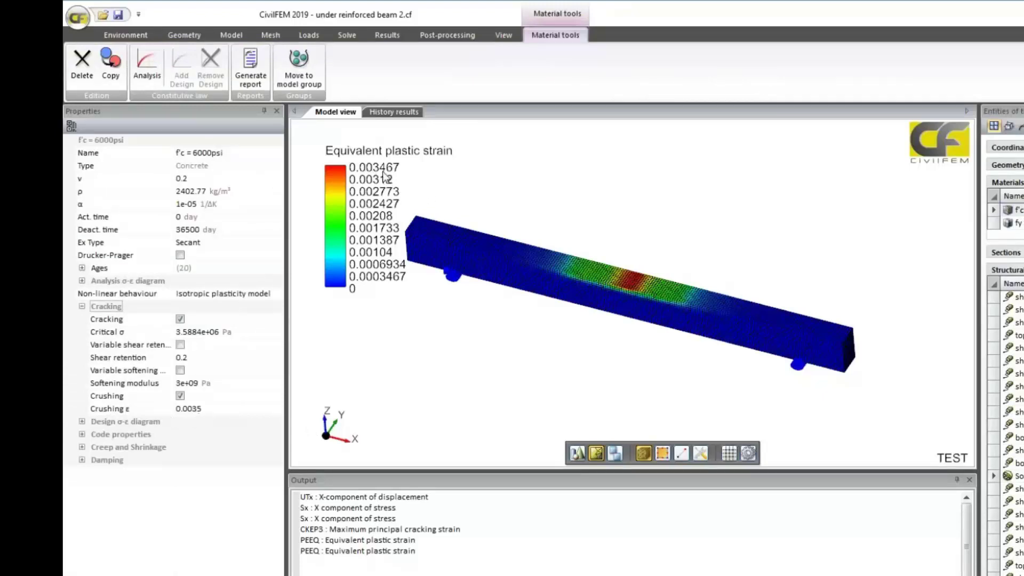
Orbit the beam lower, then bring up the Z reaction force versus Z displacement curve
{"action": "scroll", "coordinate": [593, 380], "scroll_direction": "up", "scroll_amount": 5}
{"action": "mouse_move", "coordinate": [650, 273]}
{"action": "middle_click_drag", "start_coordinate": [628, 241], "coordinate": [657, 352]}
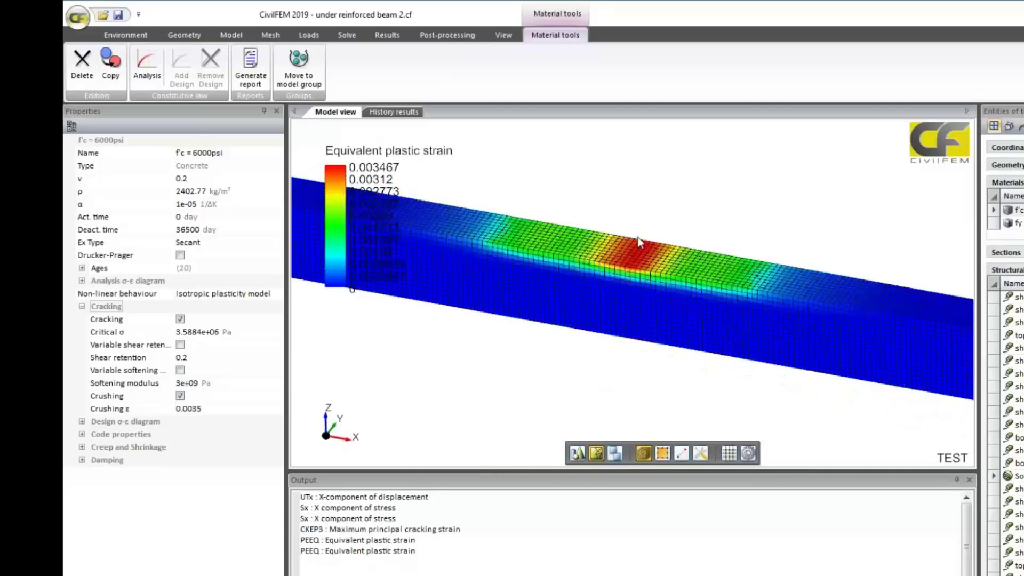
{"action": "mouse_move", "coordinate": [631, 254]}
{"action": "left_click", "coordinate": [393, 111]}
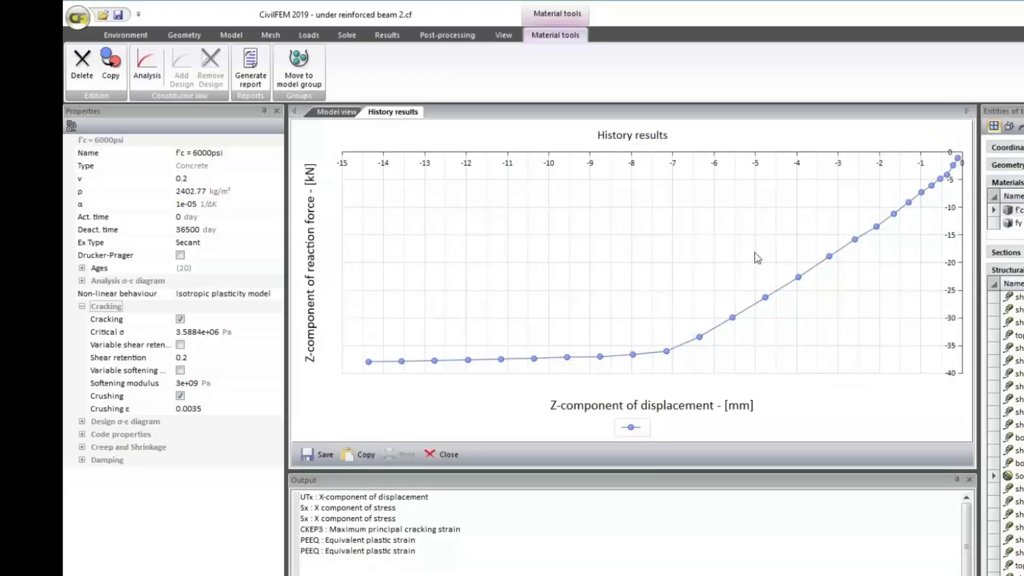
Switch between the 3-D beam view and the load–displacement curve
{"action": "left_click", "coordinate": [323, 115]}
{"action": "scroll", "coordinate": [562, 333], "scroll_direction": "down", "scroll_amount": 5}
{"action": "left_click", "coordinate": [395, 113]}
Load the TEST_15.rcf result file on the Results tab
{"action": "left_click", "coordinate": [387, 35]}
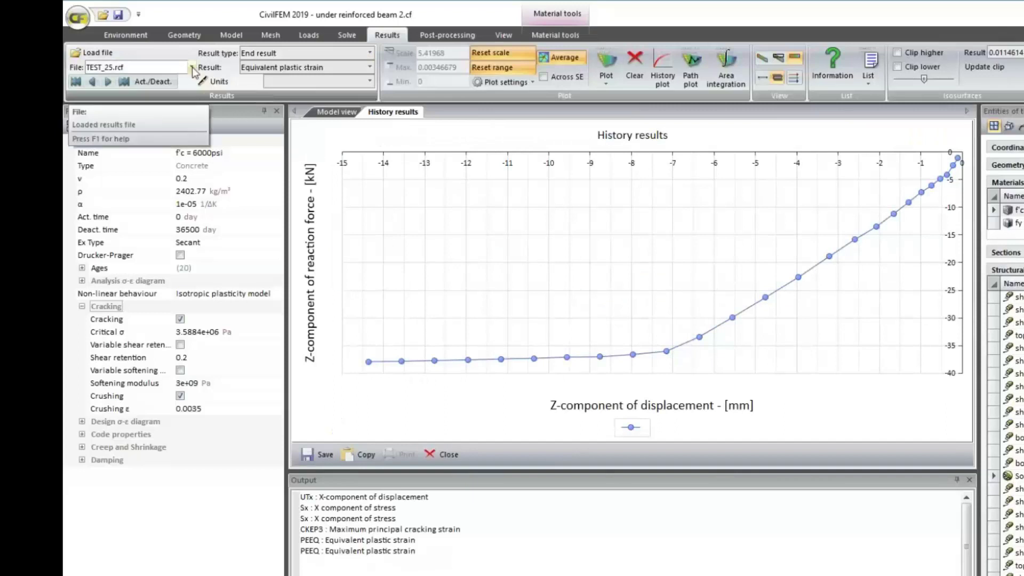
{"action": "left_click", "coordinate": [192, 67]}
{"action": "left_click_drag", "start_coordinate": [148, 162], "coordinate": [152, 241]}
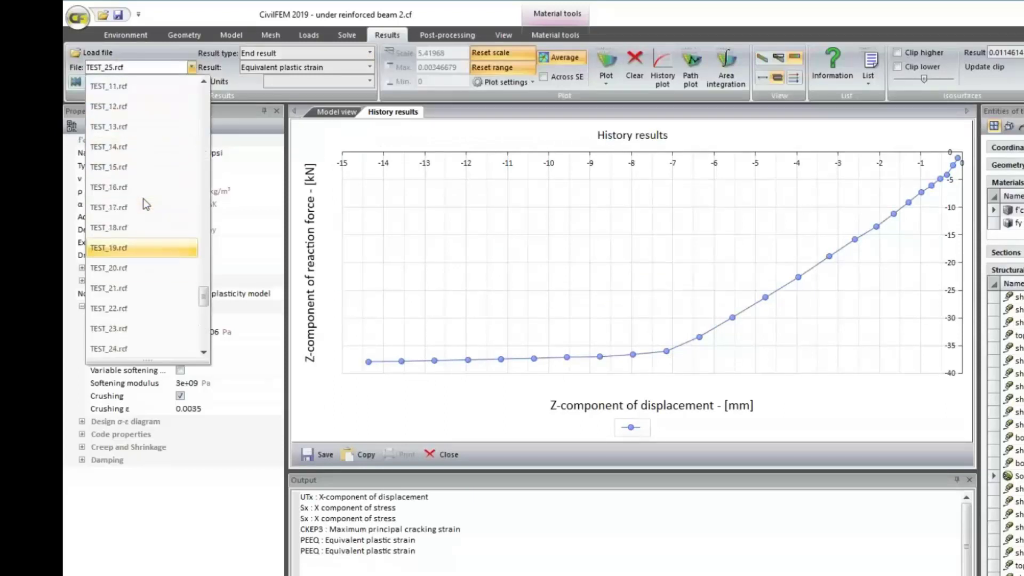
{"action": "left_click", "coordinate": [132, 164]}
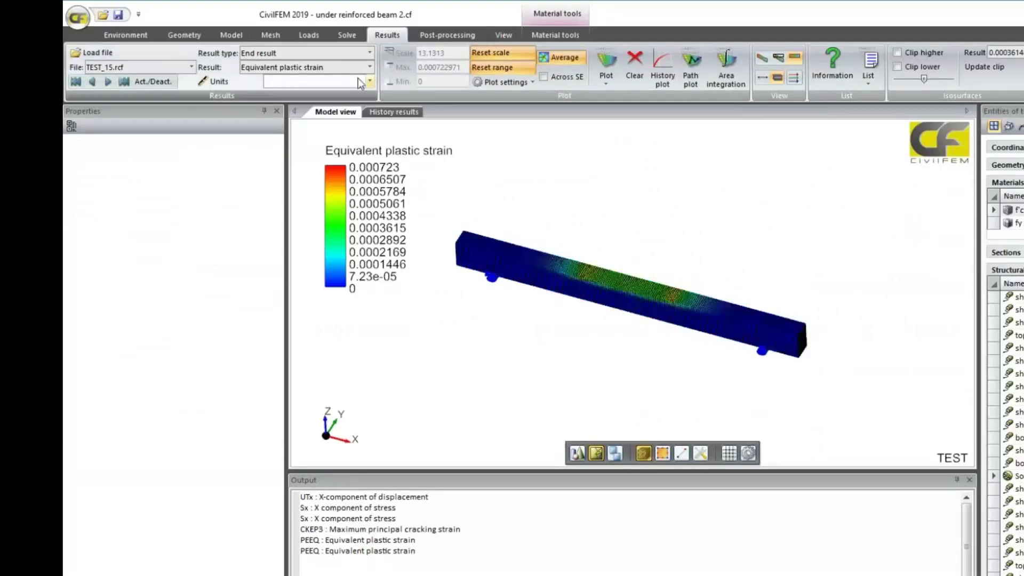
Plot maximum principal strain (up to 0.007988) and orbit to the XZ front view
{"action": "left_click", "coordinate": [370, 67]}
{"action": "left_click_drag", "start_coordinate": [328, 160], "coordinate": [327, 546]}
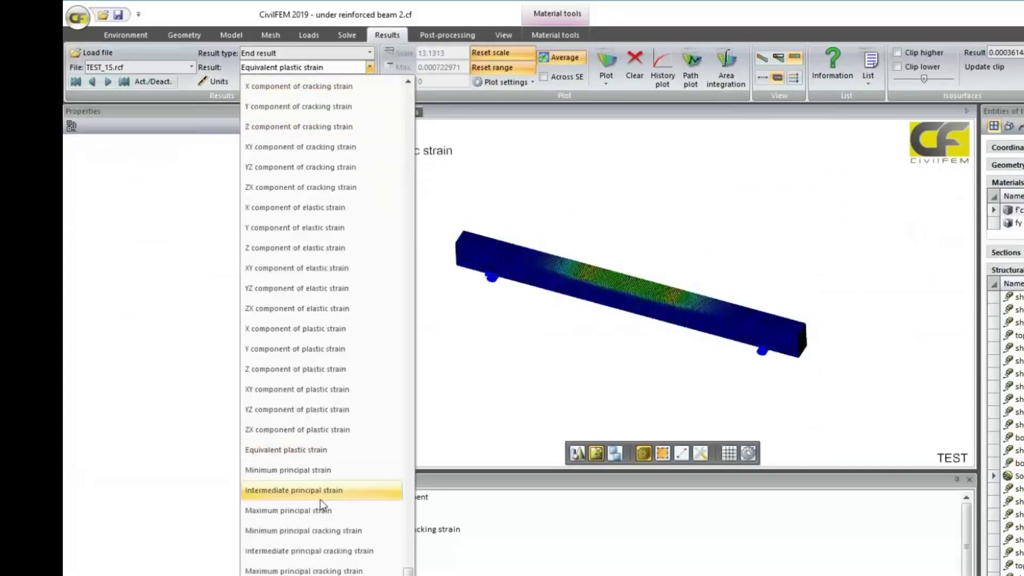
{"action": "left_click", "coordinate": [326, 560]}
{"action": "left_click", "coordinate": [607, 61]}
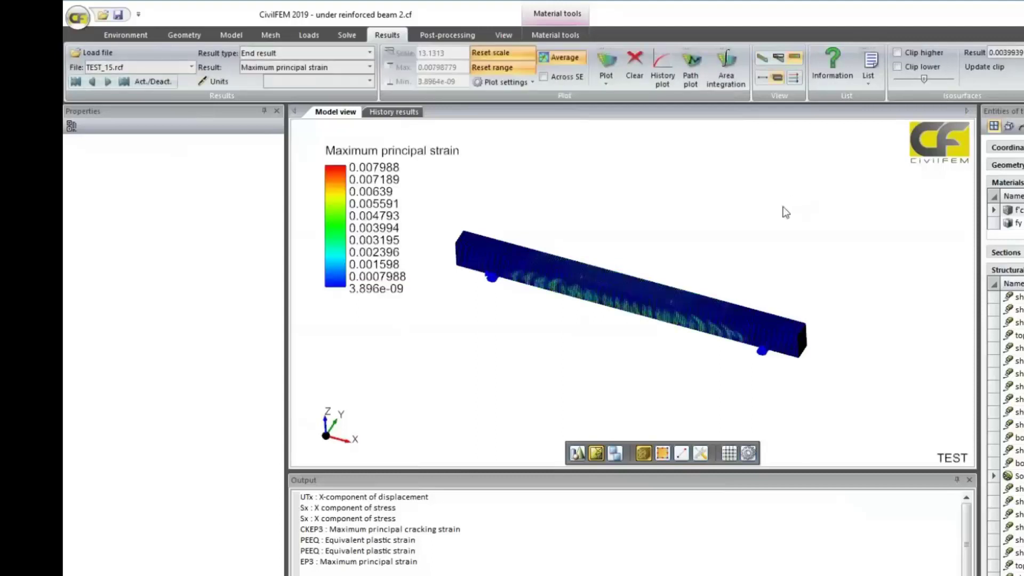
{"action": "middle_click_drag", "start_coordinate": [643, 408], "coordinate": [678, 328]}
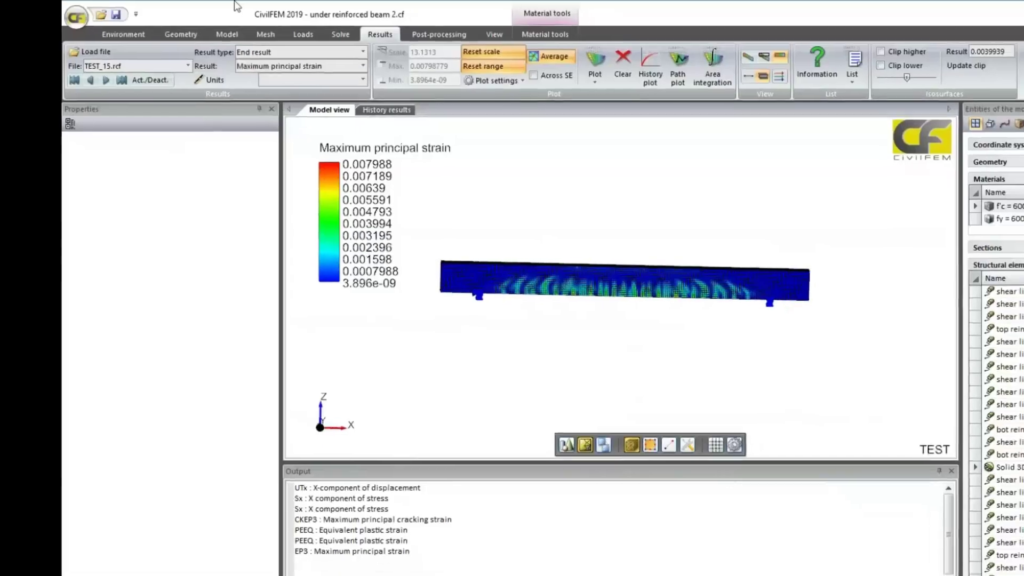